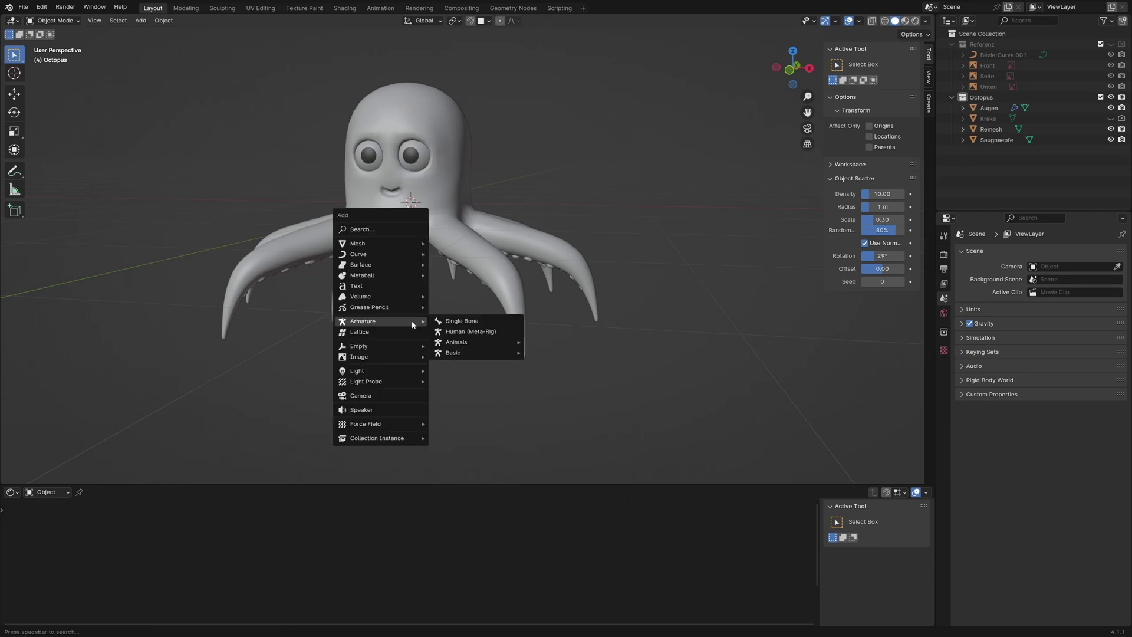
# Step: Add a single-bone armature at the octopus's centre and make it display in front of the mesh
pyautogui.click(505, 319)
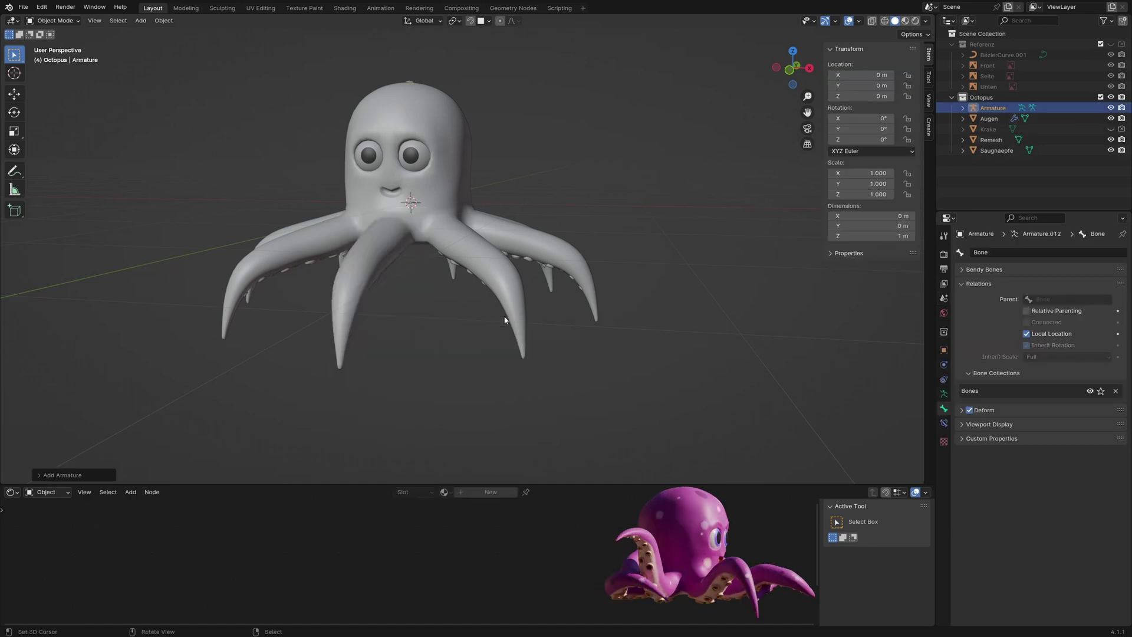
pyautogui.click(943, 393)
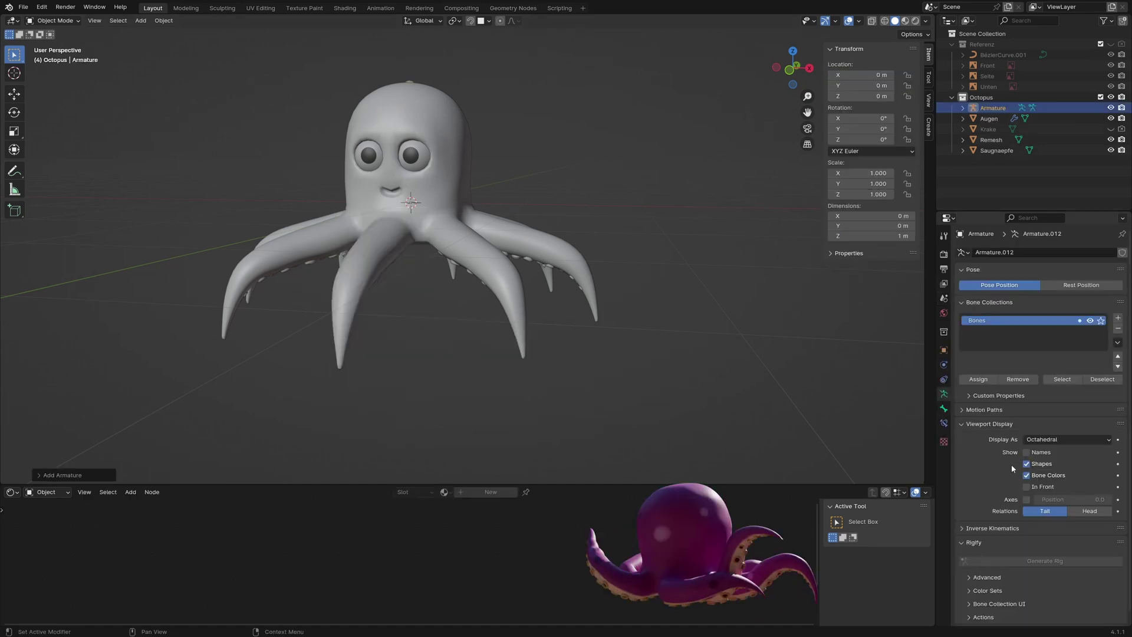
pyautogui.click(1028, 487)
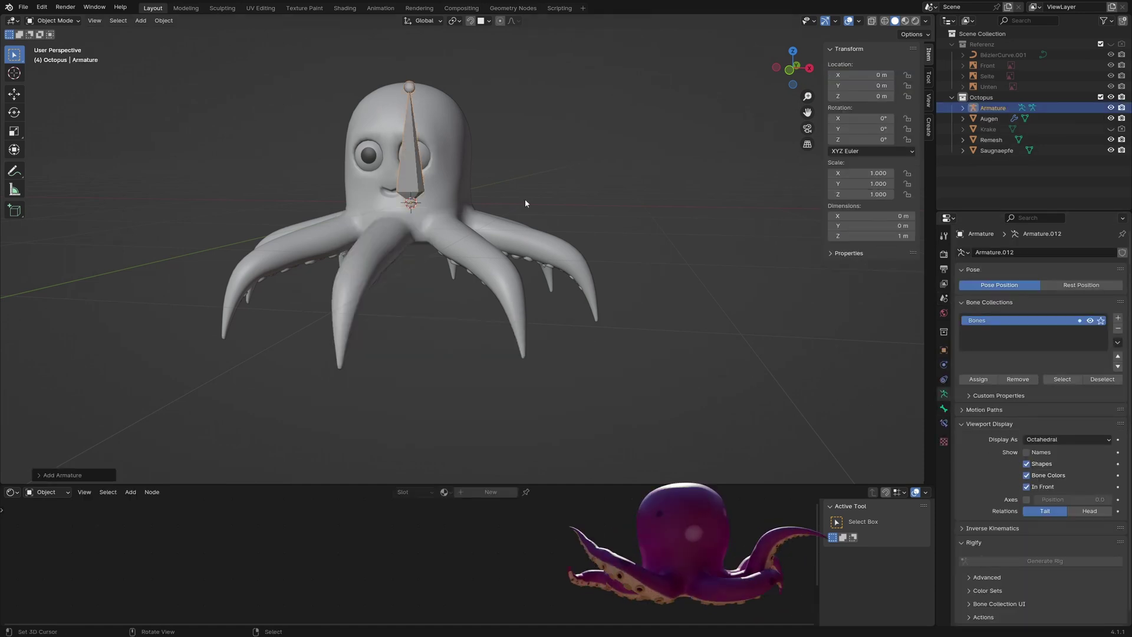
# Step: In Edit Mode, lower the bone's tip along Z so the bone is about 0.35 m long
pyautogui.press('Tab')
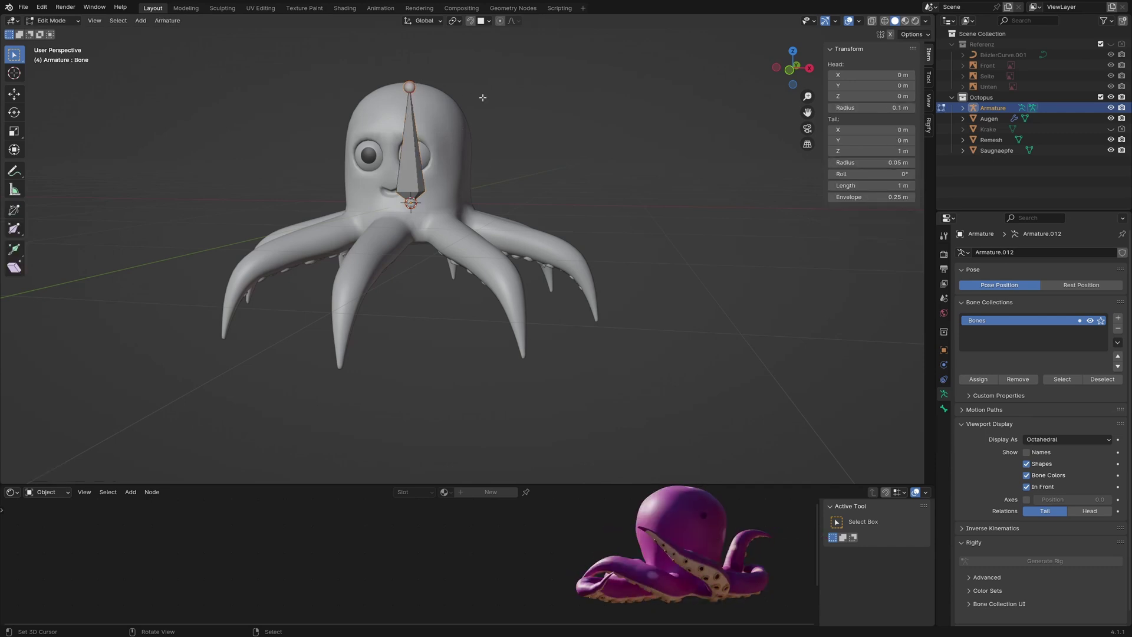
pyautogui.press('g')
pyautogui.press('z')
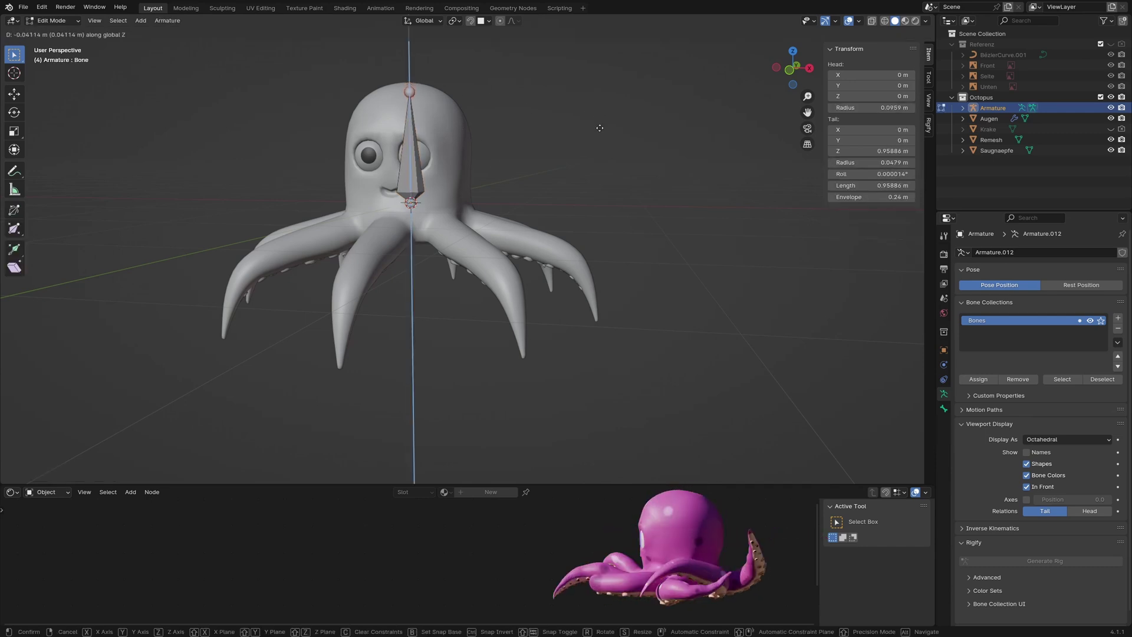
pyautogui.click(604, 192)
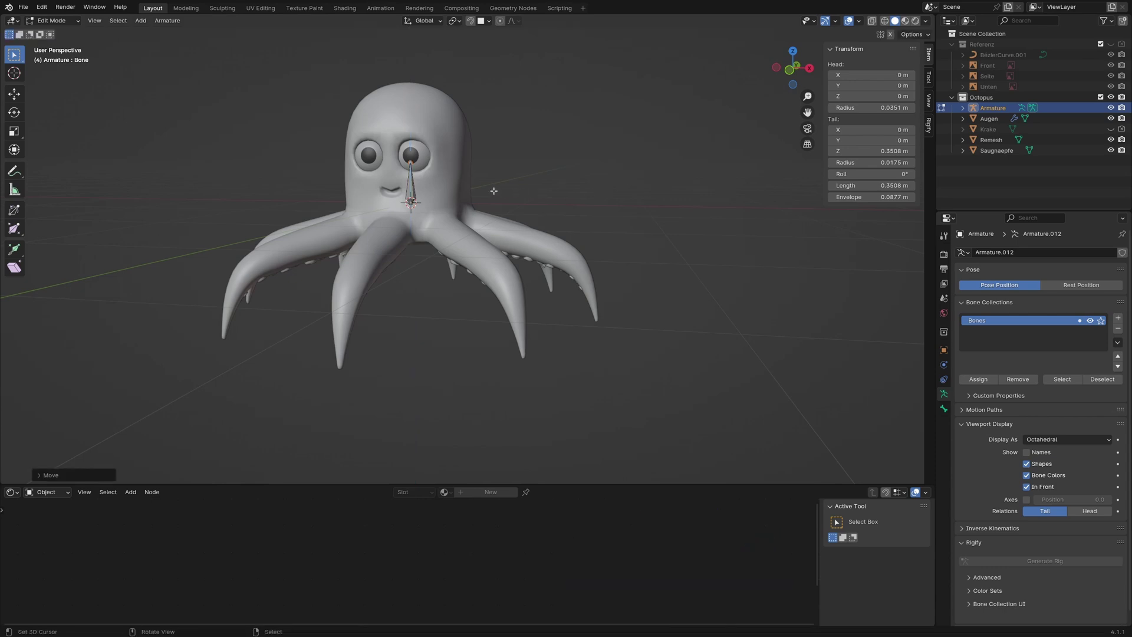
# Step: In the right side view, extrude a bone about 0.23 m long along negative Y from the central bone's tip
pyautogui.press('KP_3')
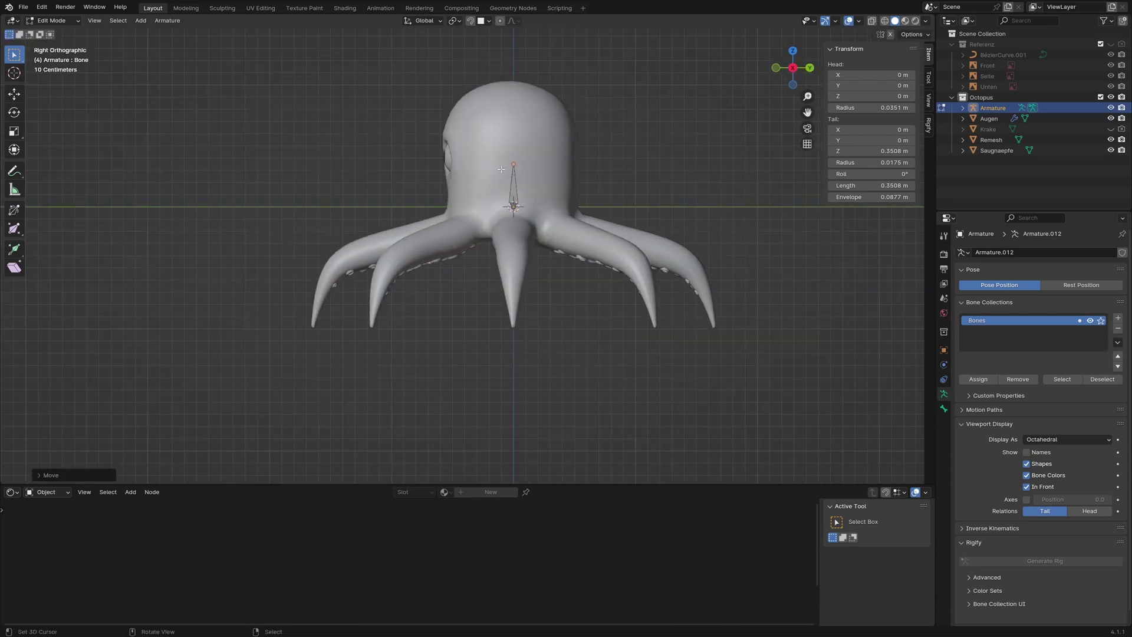
pyautogui.press('e')
pyautogui.press('y')
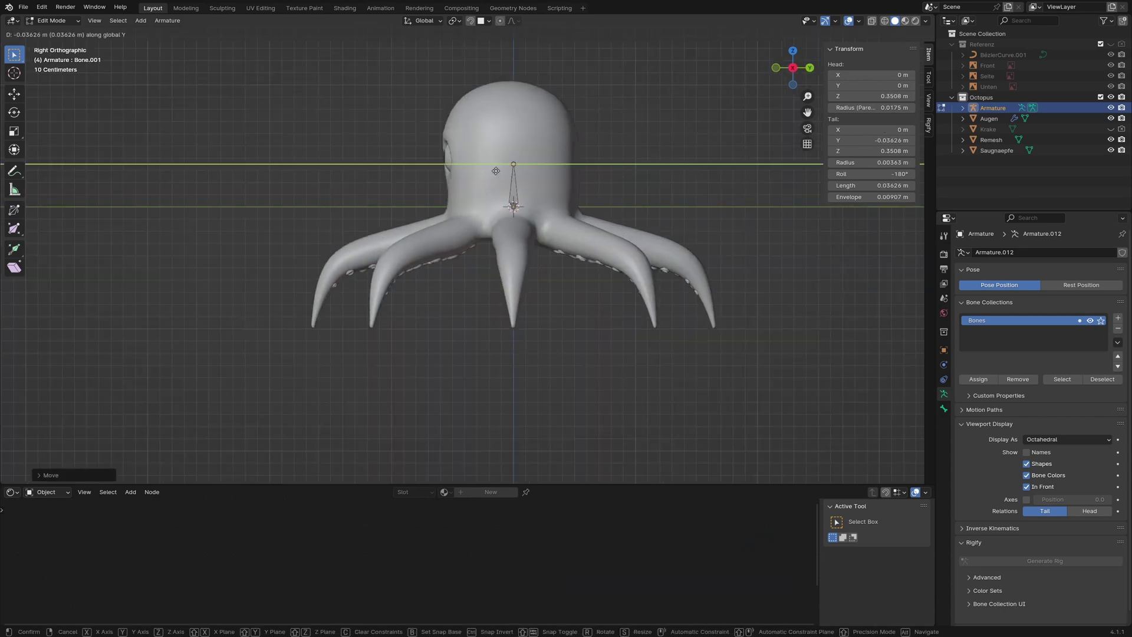
pyautogui.click(486, 173)
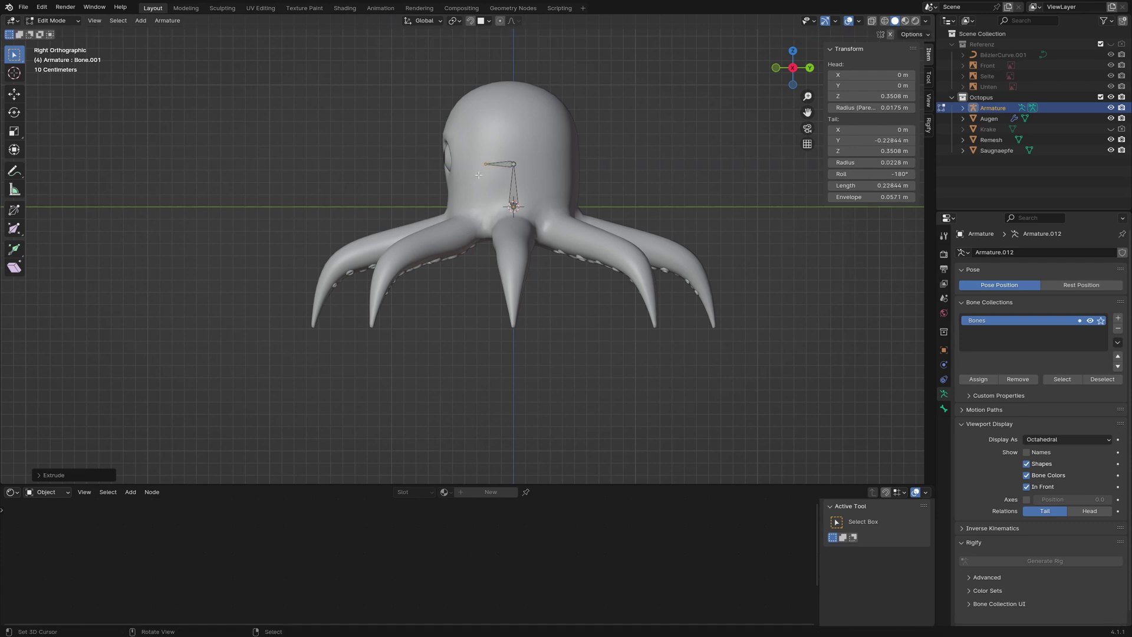
# Step: Disconnect the extruded bone from its parent and move it to the root of the front tentacle
pyautogui.click(505, 163)
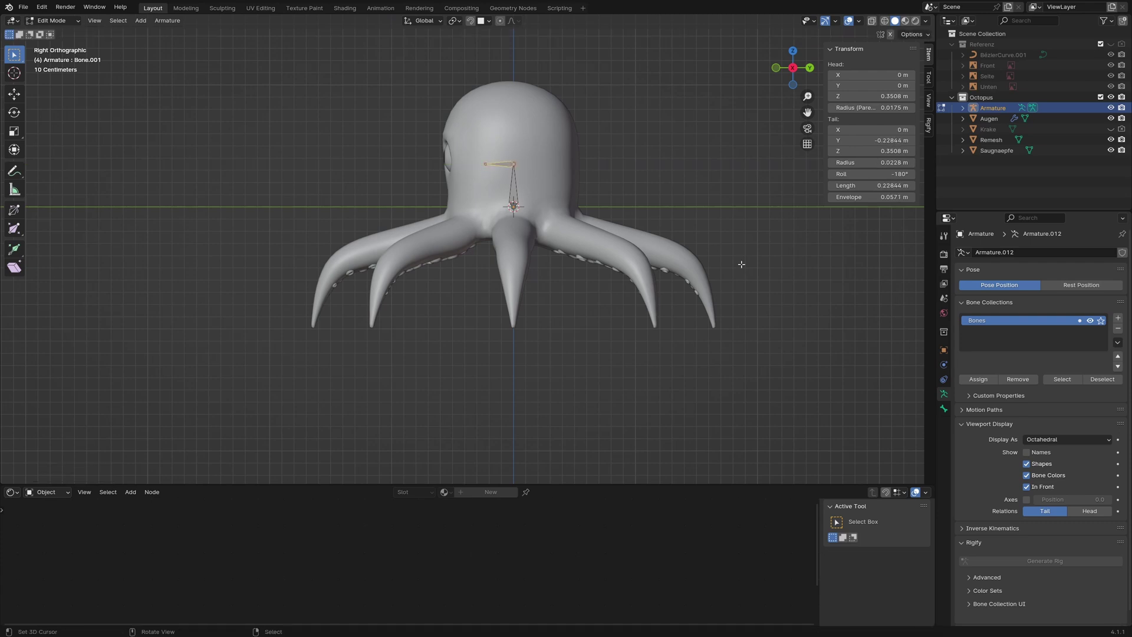
pyautogui.click(944, 408)
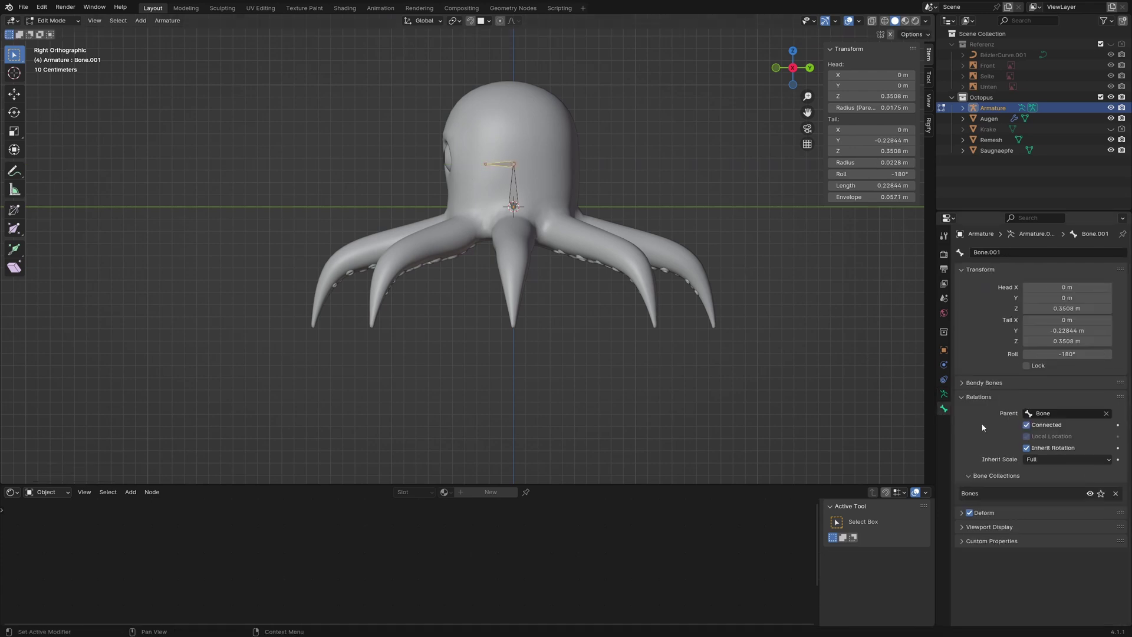
pyautogui.click(1027, 425)
pyautogui.press('g')
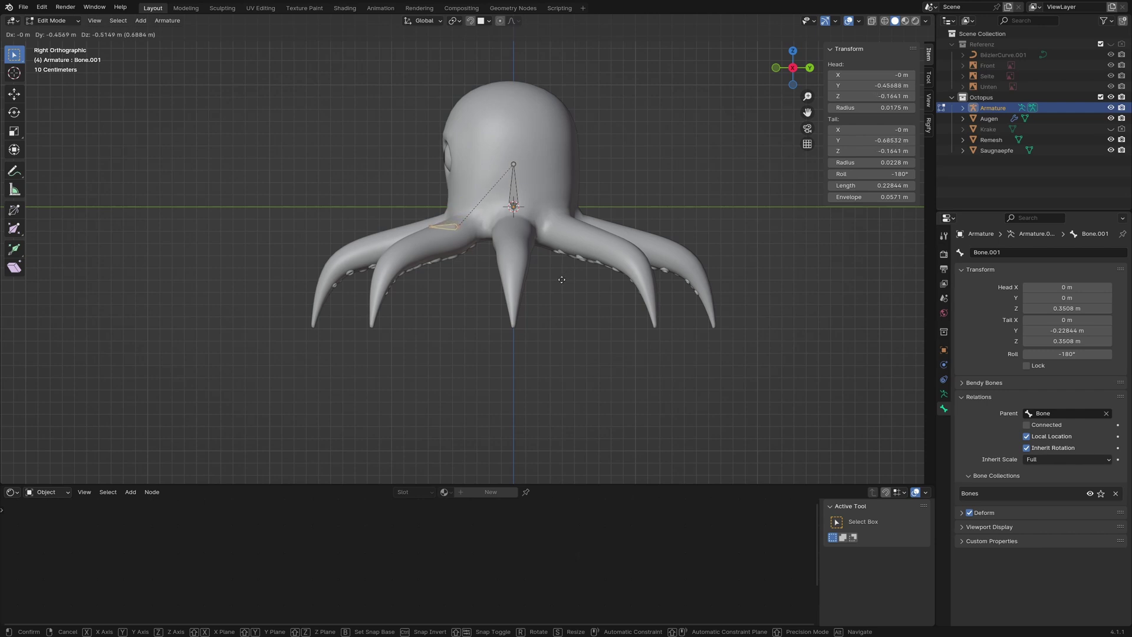
pyautogui.click(542, 278)
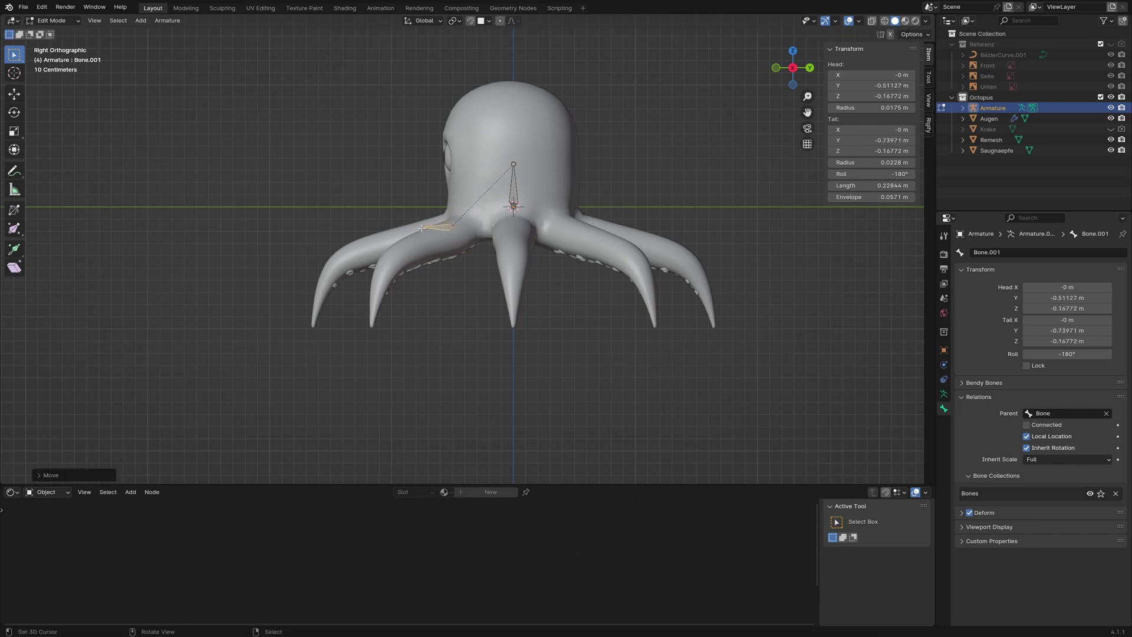
# Step: Move the tentacle bone's tip slightly downward to follow the tentacle, making the bone about 0.25 m long
pyautogui.click(477, 254)
pyautogui.press('g')
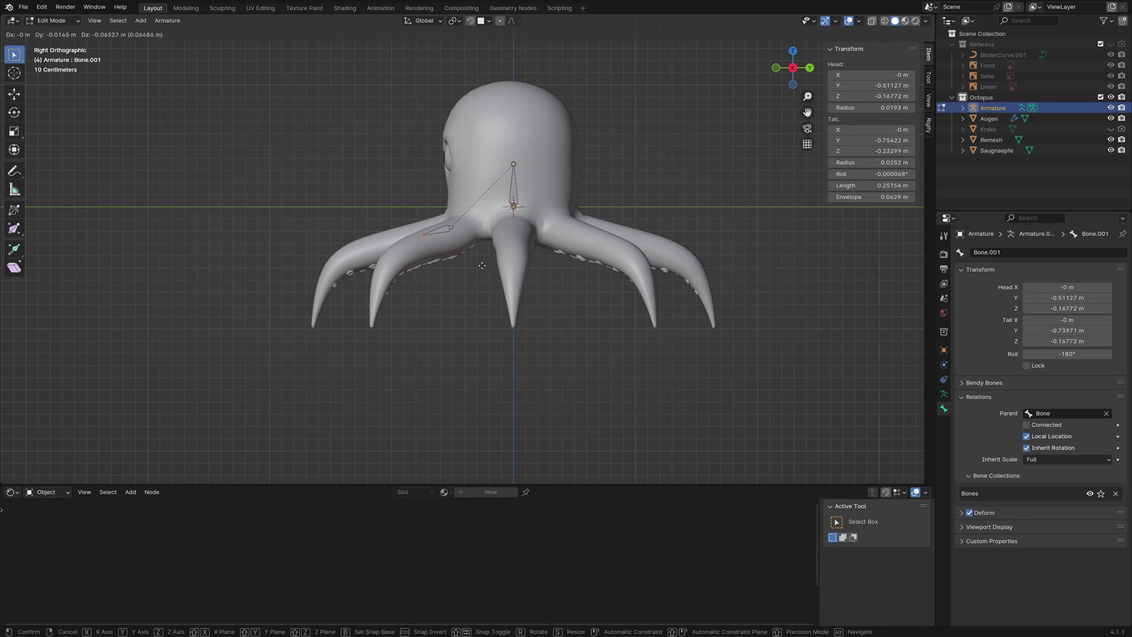
pyautogui.click(483, 266)
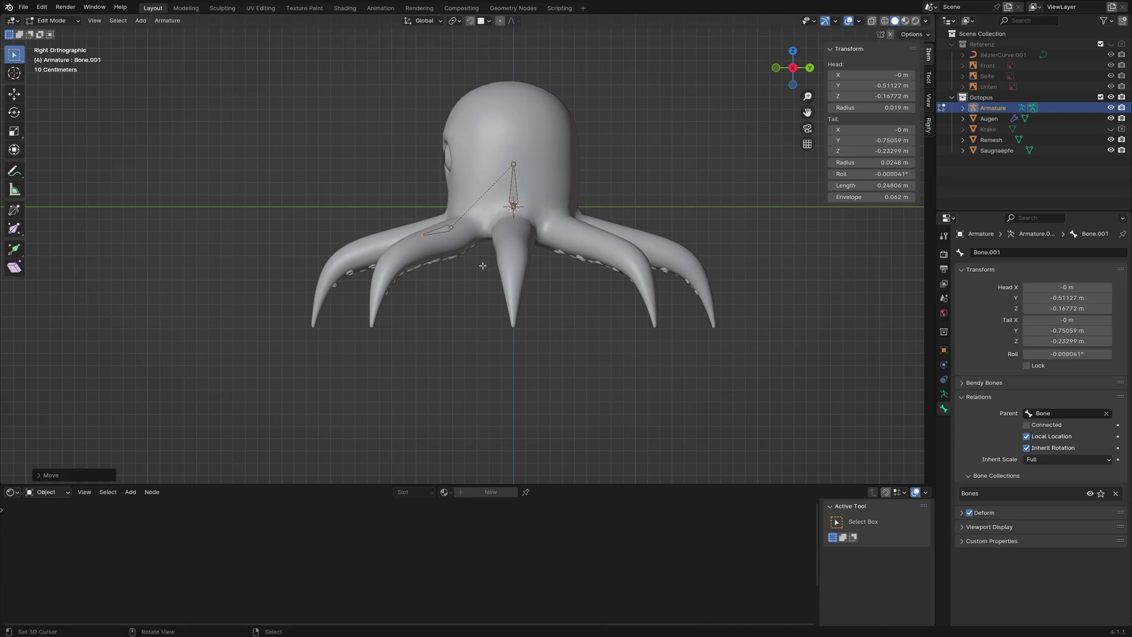
# Step: Extrude six more connected bones along the front tentacle's curve, down to its tip
pyautogui.press('e')
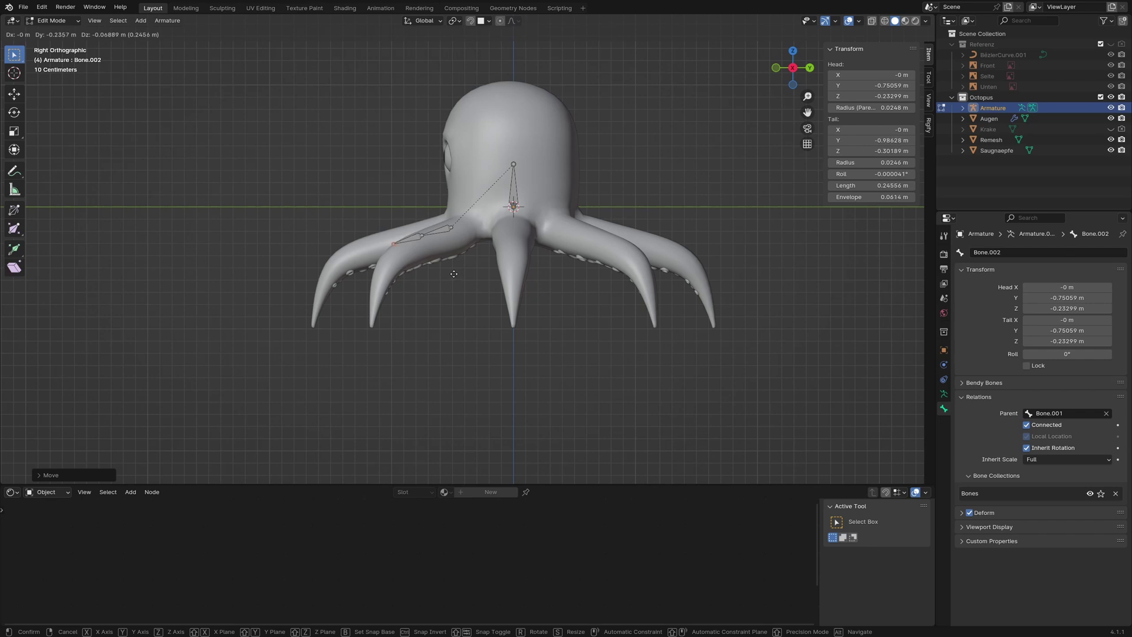
pyautogui.click(451, 273)
pyautogui.press('e')
pyautogui.click(422, 280)
pyautogui.press('e')
pyautogui.click(394, 297)
pyautogui.press('e')
pyautogui.click(378, 315)
pyautogui.press('e')
pyautogui.click(371, 337)
pyautogui.press('e')
pyautogui.click(370, 357)
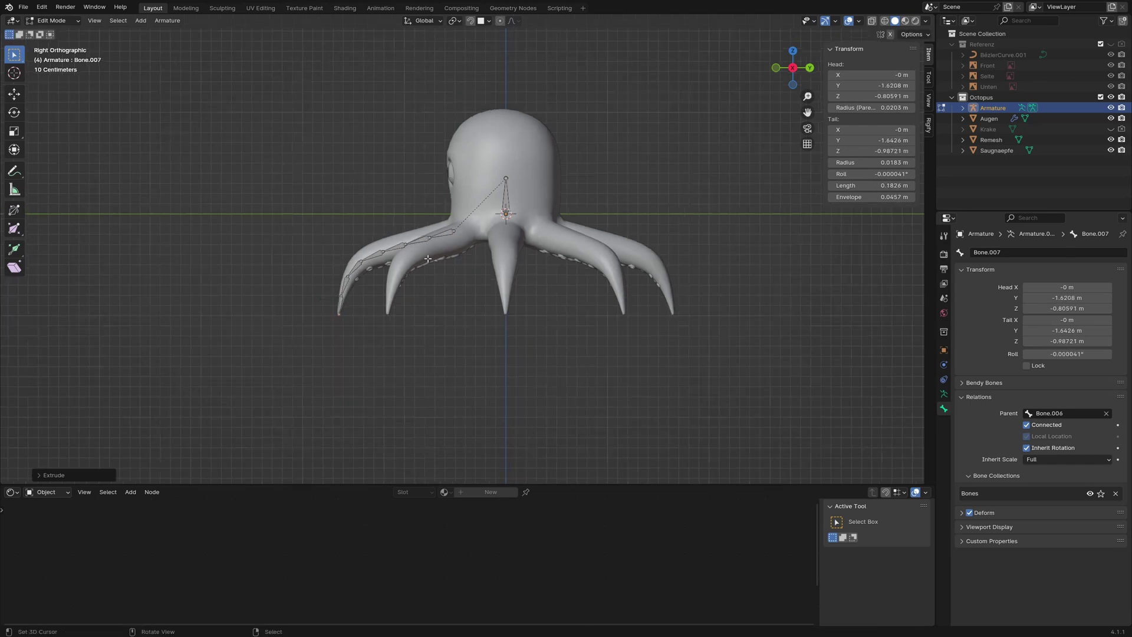
# Step: Duplicate the front tentacle's whole bone chain in place and separate the copy into its own armature
pyautogui.scroll(4, 428, 258)
pyautogui.moveTo(428, 259); pyautogui.dragTo(441, 294, button='middle')
pyautogui.scroll(-5, 441, 293)
pyautogui.press('c')
pyautogui.moveTo(377, 220)
pyautogui.mouseDown()
pyautogui.moveTo(360, 229)
pyautogui.moveTo(404, 204)
pyautogui.moveTo(328, 242)
pyautogui.moveTo(260, 324)
pyautogui.moveTo(310, 336)
pyautogui.mouseUp()
pyautogui.rightClick(313, 335)
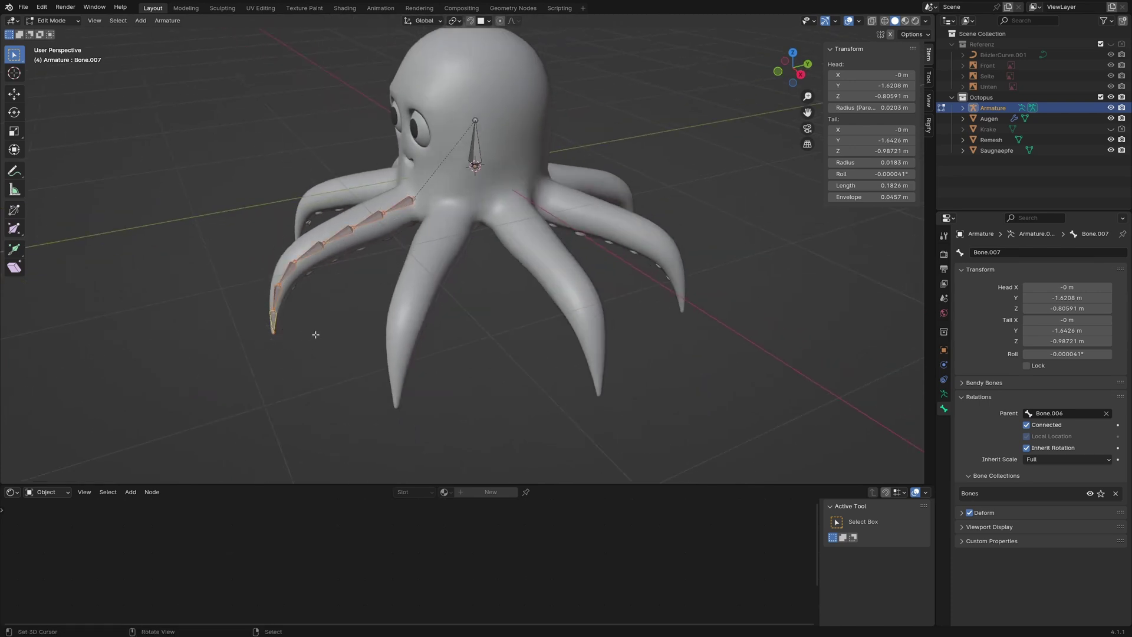
pyautogui.hotkey('shift', 'd')
pyautogui.rightClick(353, 294)
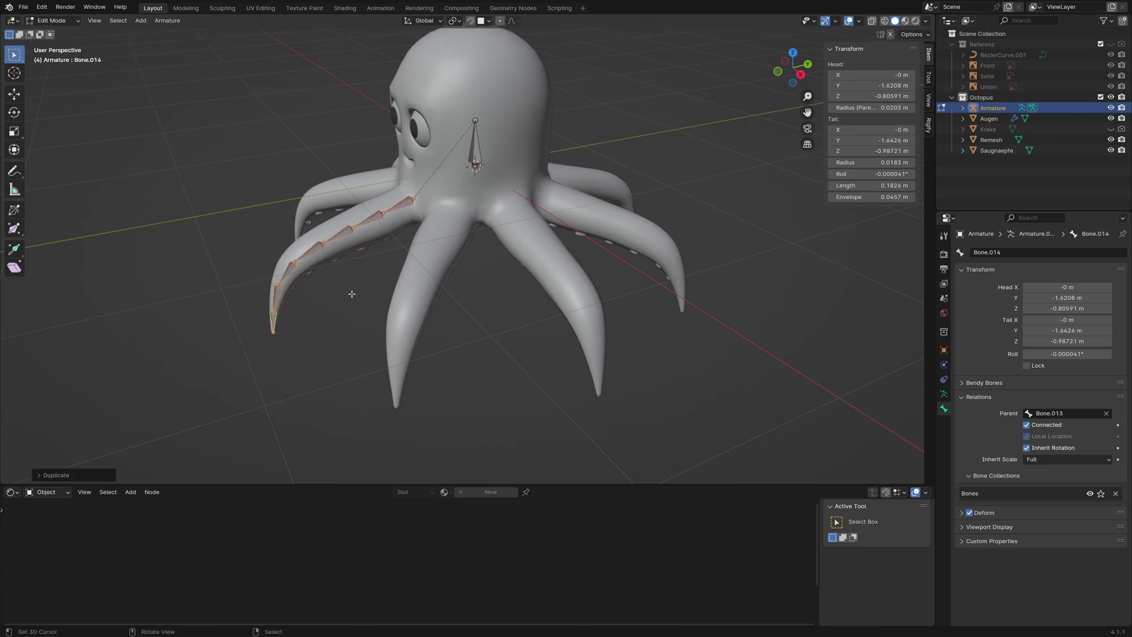
pyautogui.press('p')
pyautogui.click(352, 294)
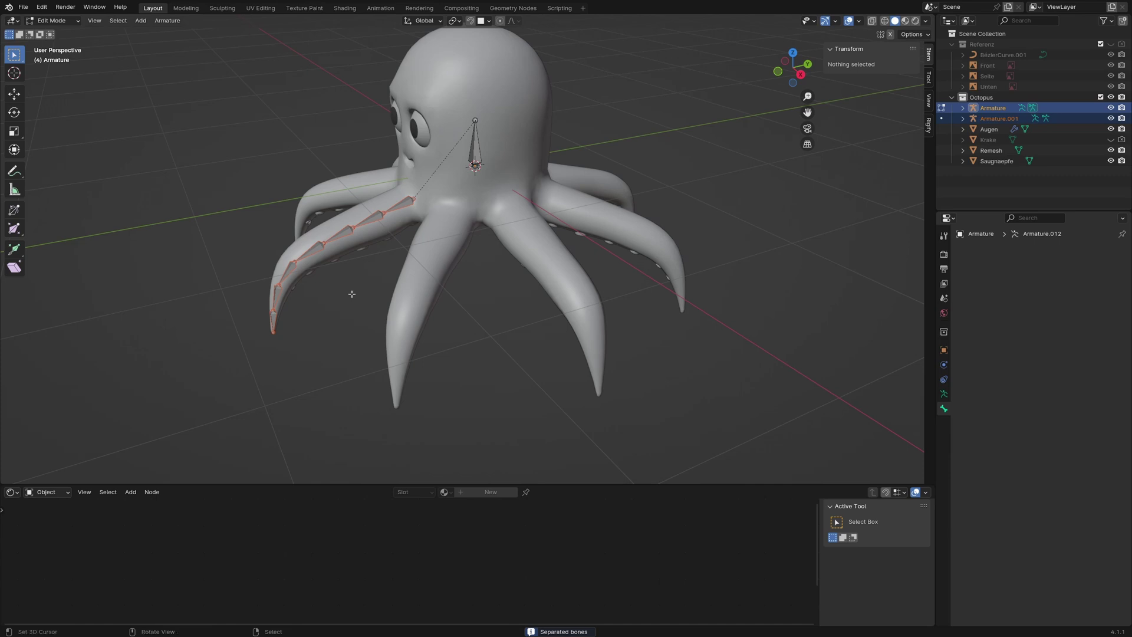
# Step: Switch to Object Mode and set the transform pivot point to the 3D Cursor
pyautogui.click(52, 21)
pyautogui.click(52, 30)
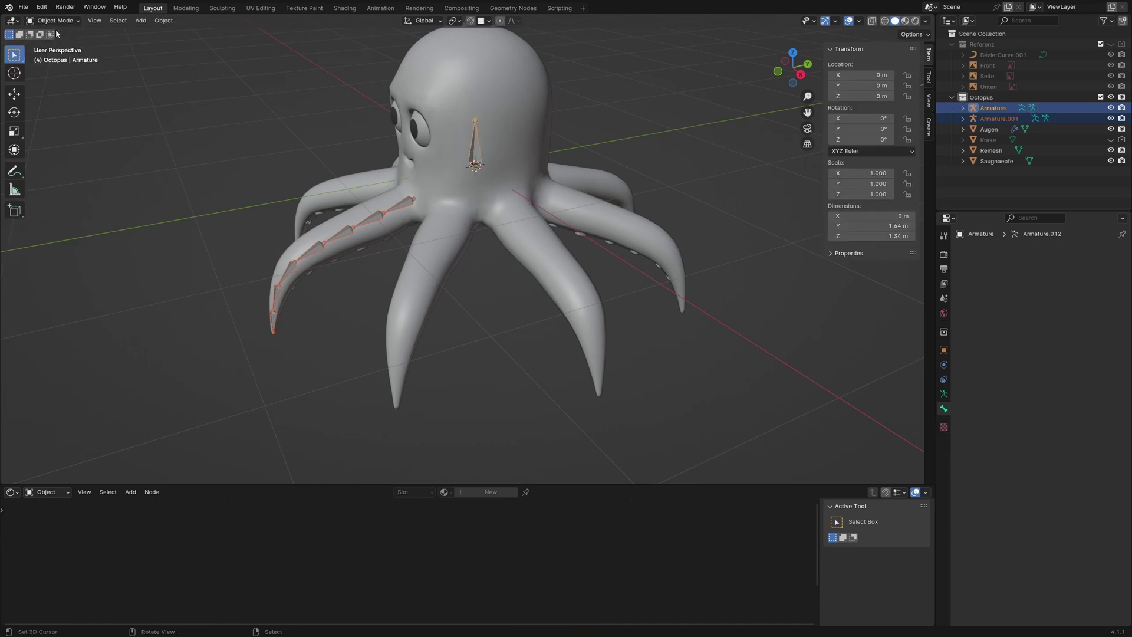
pyautogui.click(454, 21)
pyautogui.click(478, 64)
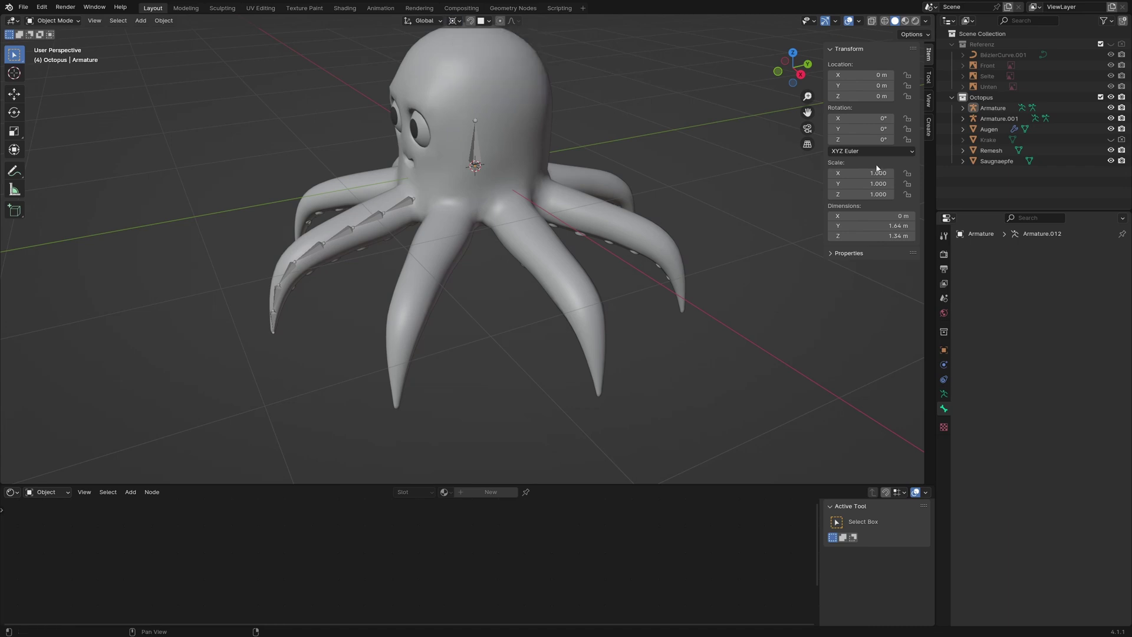
# Step: Duplicate the separated armature Armature.001 and rotate the copy 45° around Z onto the neighbouring tentacle
pyautogui.click(999, 118)
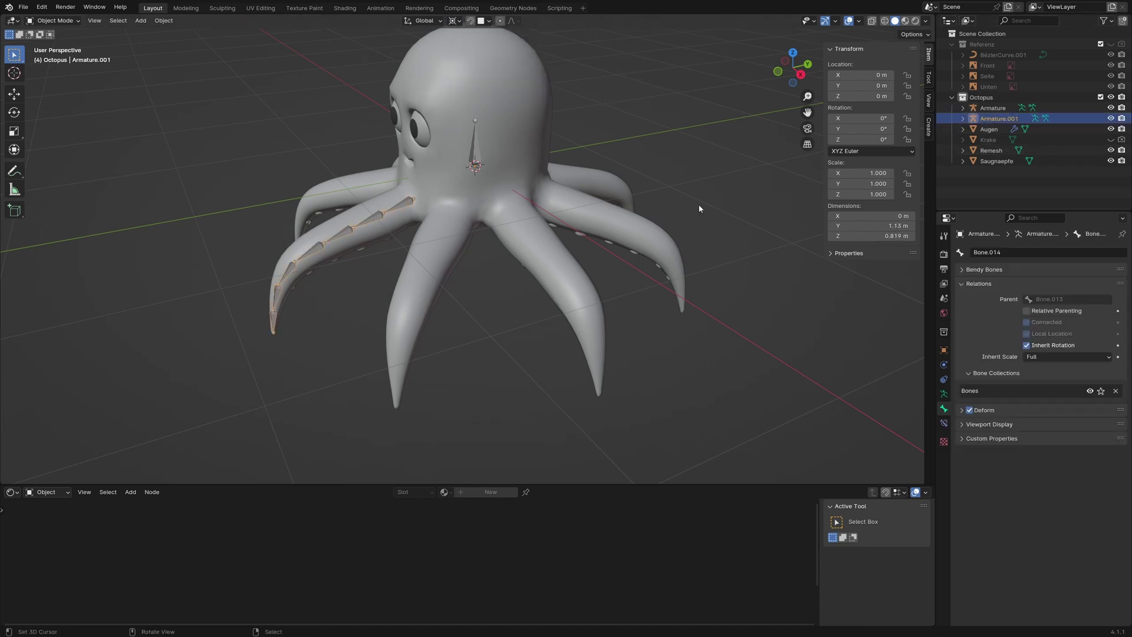
pyautogui.hotkey('shift', 'd')
pyautogui.write('rz45')
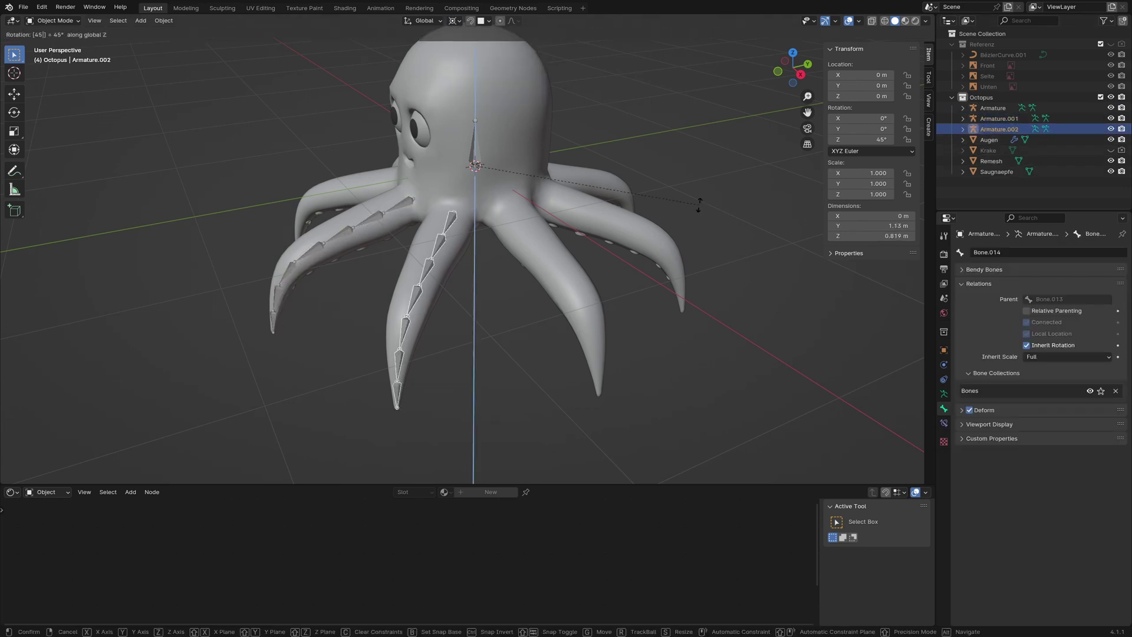
pyautogui.press('Return')
# Step: Duplicate all bones of Armature.002 in Edit Mode and rotate the copy 45° around Z onto the third tentacle
pyautogui.moveTo(648, 242); pyautogui.dragTo(647, 207, button='middle')
pyautogui.scroll(4, 629, 213)
pyautogui.scroll(-4, 630, 201)
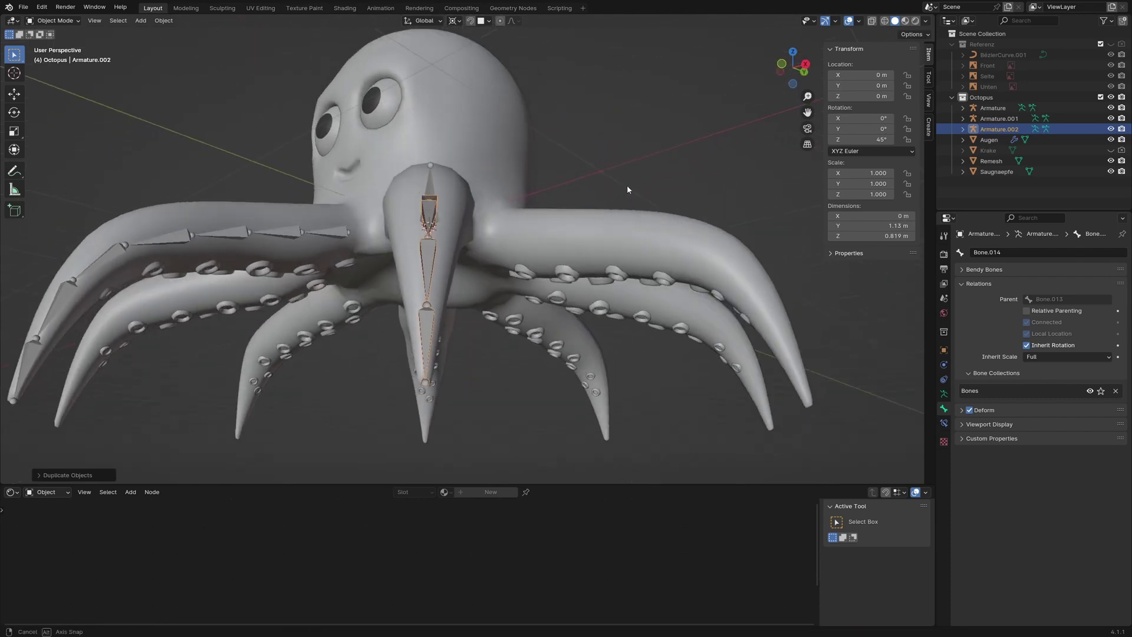
pyautogui.scroll(5, 627, 186)
pyautogui.press('Tab')
pyautogui.press('a')
pyautogui.scroll(-3, 628, 224)
pyautogui.moveTo(628, 224); pyautogui.dragTo(568, 239, button='middle')
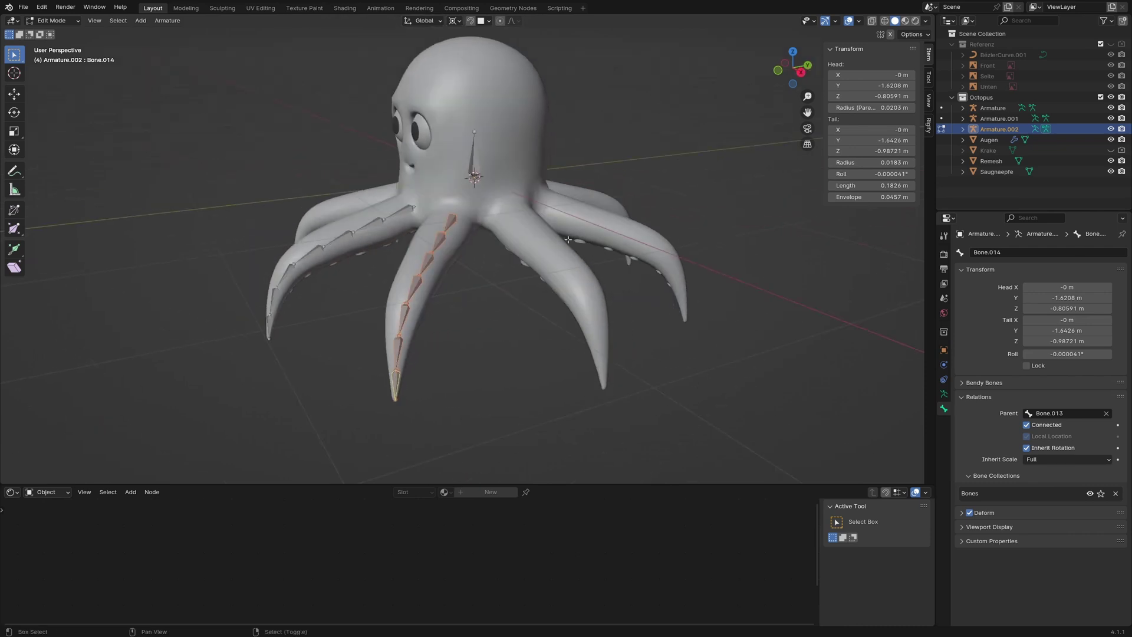
pyautogui.hotkey('shift', 'd')
pyautogui.press('r')
pyautogui.press('z')
pyautogui.press('4')
pyautogui.press('5')
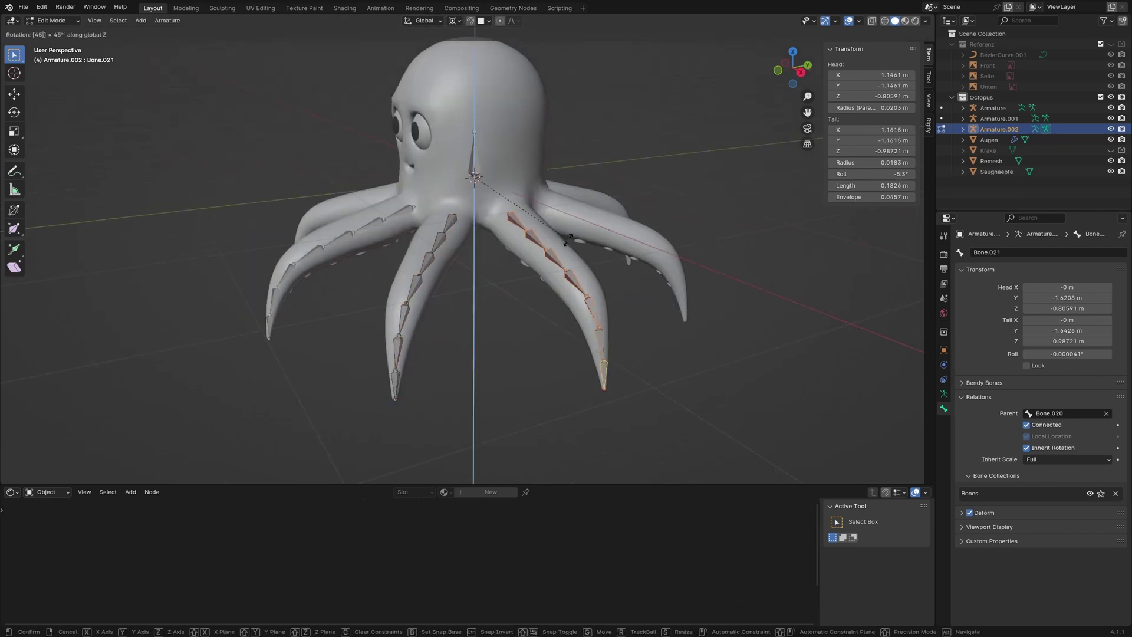
pyautogui.press('Return')
# Step: Delete the copied bone chain from the third tentacle and return to Object Mode
pyautogui.moveTo(568, 239); pyautogui.dragTo(346, 386, button='middle')
pyautogui.scroll(4, 564, 227)
pyautogui.moveTo(271, 347); pyautogui.dragTo(449, 285, button='middle')
pyautogui.moveTo(579, 306); pyautogui.dragTo(561, 306, button='middle')
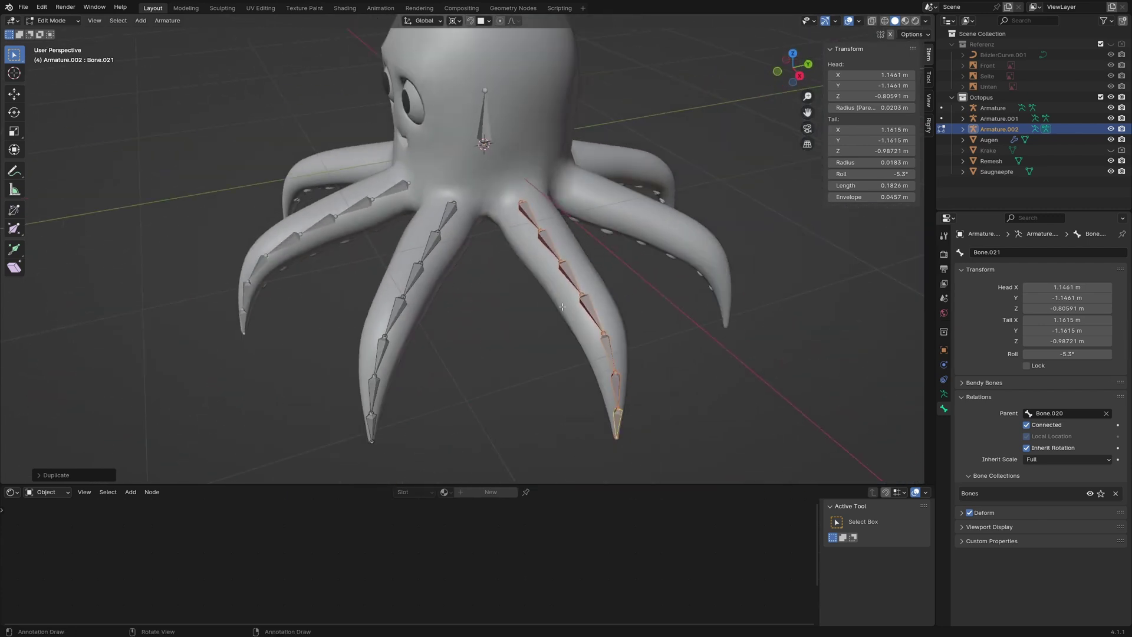
pyautogui.press('x')
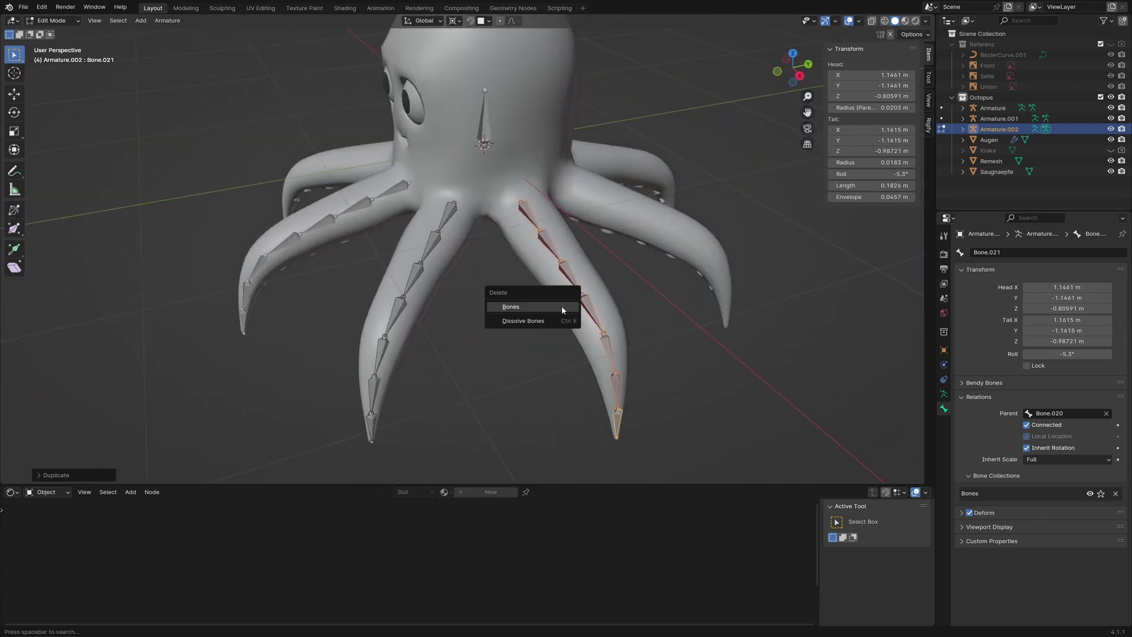
pyautogui.click(562, 308)
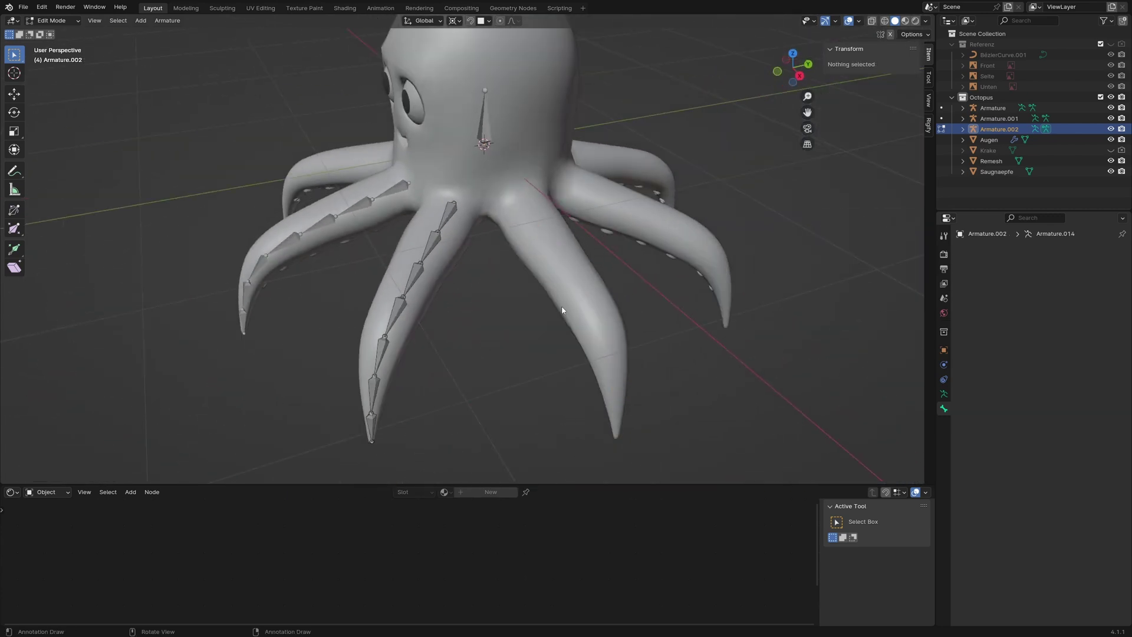
pyautogui.press('Tab')
# Step: Duplicate Armature.002 as an object rotated 45° around Z, and repeat this for the remaining five tentacles
pyautogui.hotkey('shift', 'd')
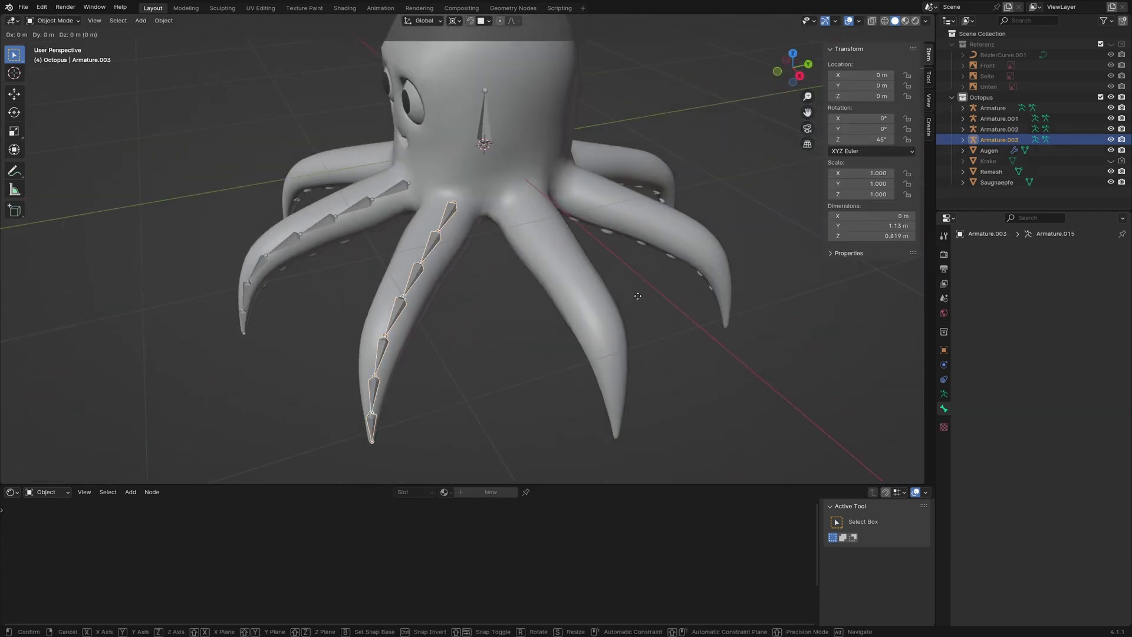
pyautogui.write('rz45')
pyautogui.press('Return')
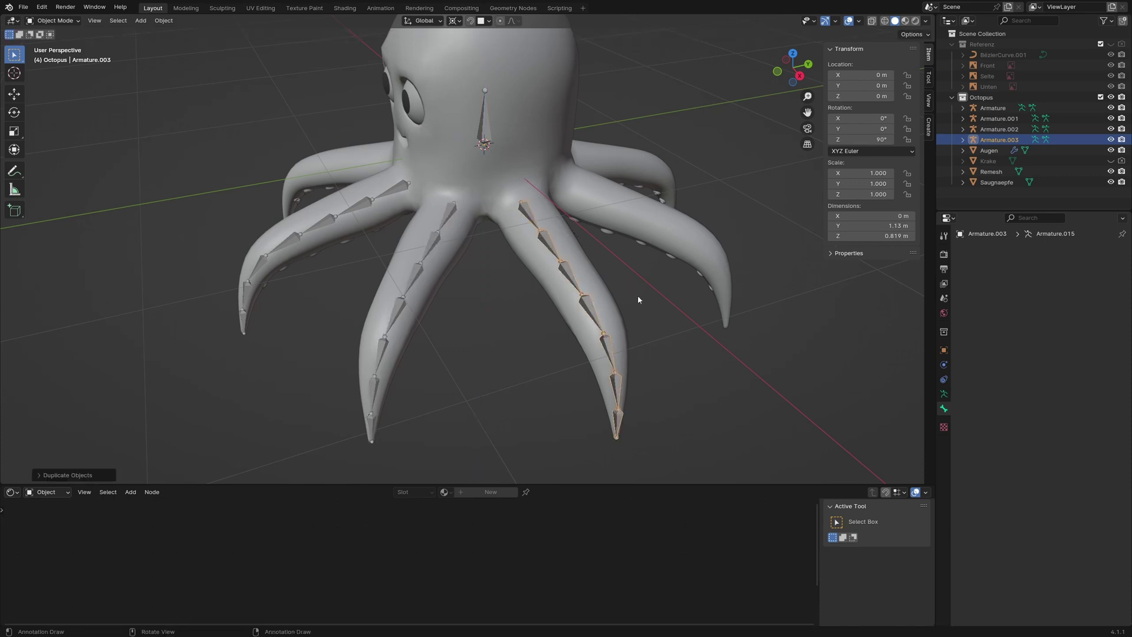
pyautogui.hotkey('shift', 'r')
pyautogui.hotkey('shift', 'r')
pyautogui.hotkey('shift', 'r')
pyautogui.hotkey('shift', 'r')
pyautogui.hotkey('shift', 'r')
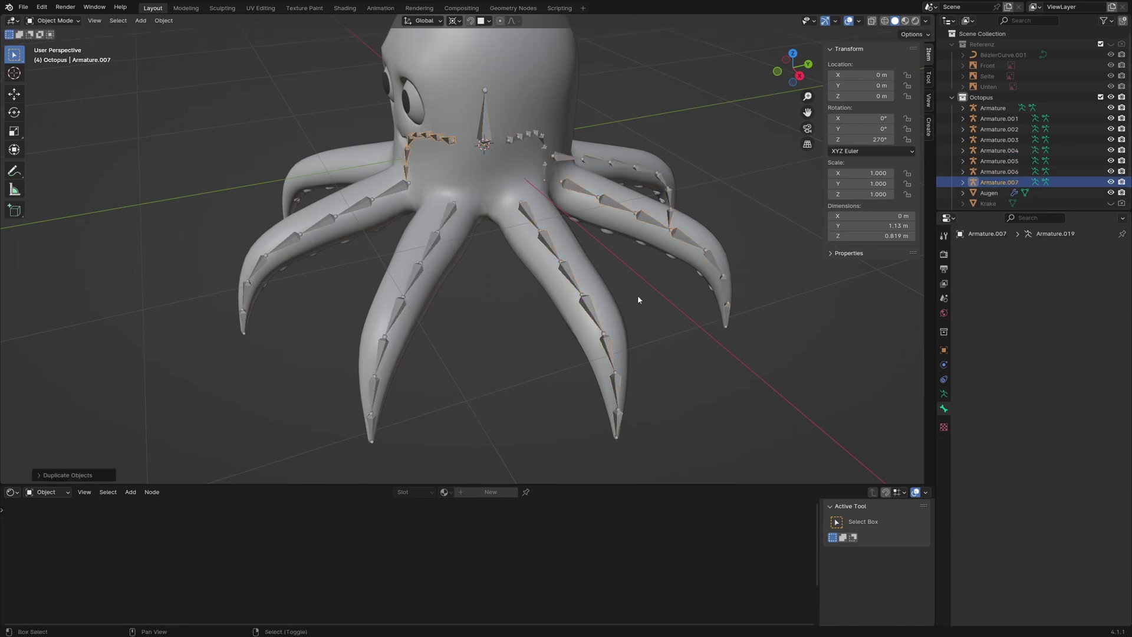
# Step: Select the eight tentacle armatures, Armature.001 to Armature.008, and apply all transforms to them
pyautogui.scroll(-2, 639, 296)
pyautogui.moveTo(597, 285); pyautogui.dragTo(632, 278, button='middle')
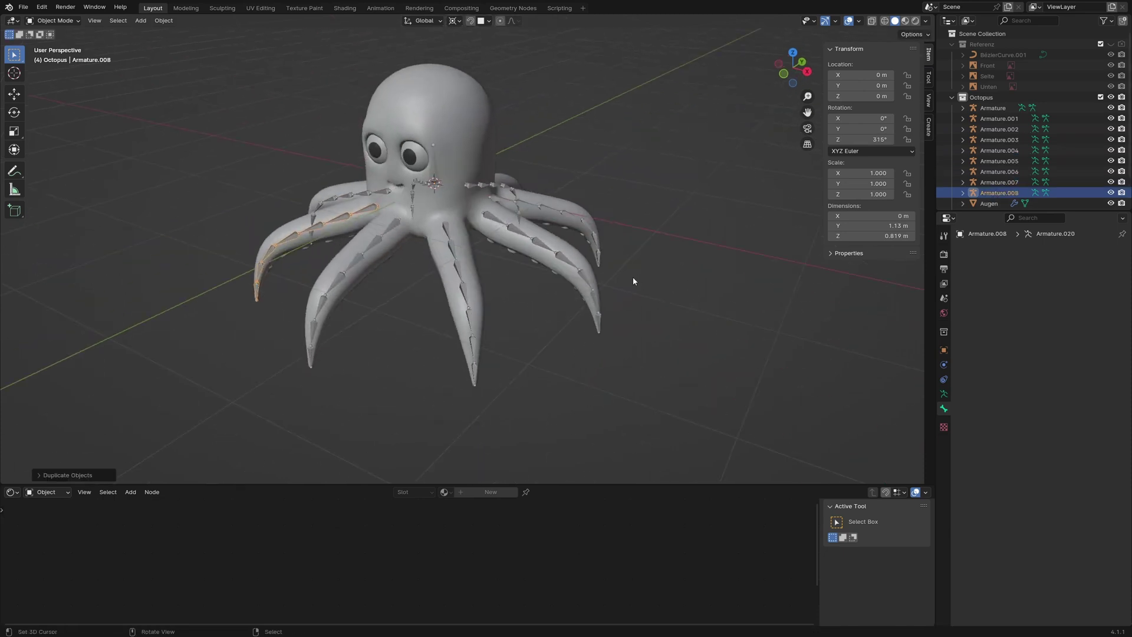
pyautogui.keyDown('shift'); pyautogui.click(991, 118); pyautogui.keyUp('shift')
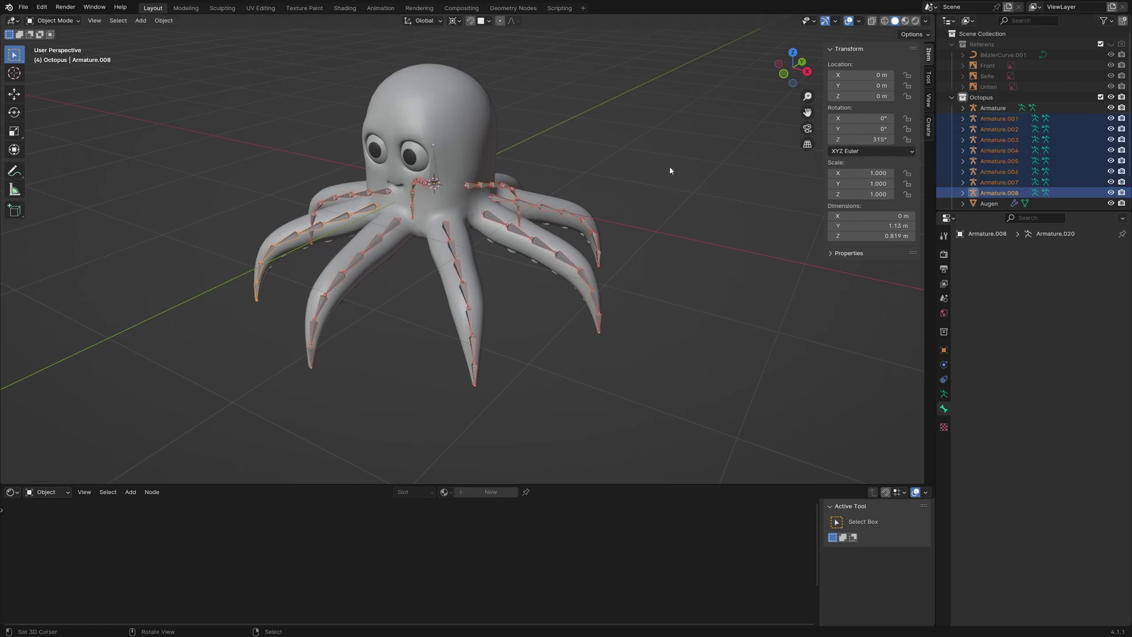
pyautogui.hotkey('ctrl', 'a')
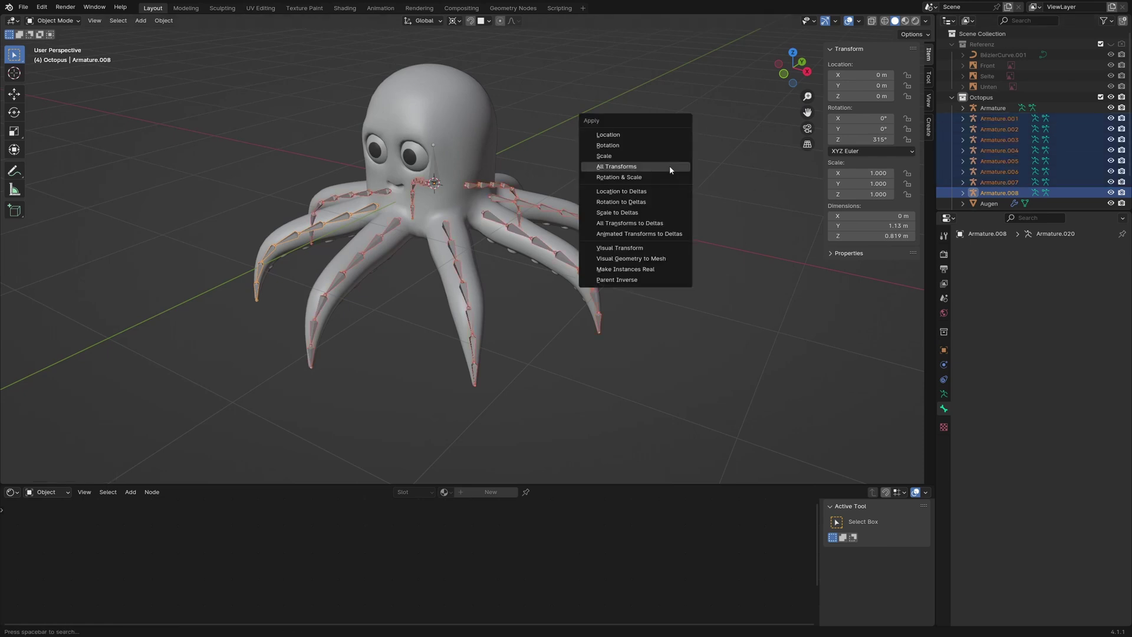
pyautogui.click(670, 167)
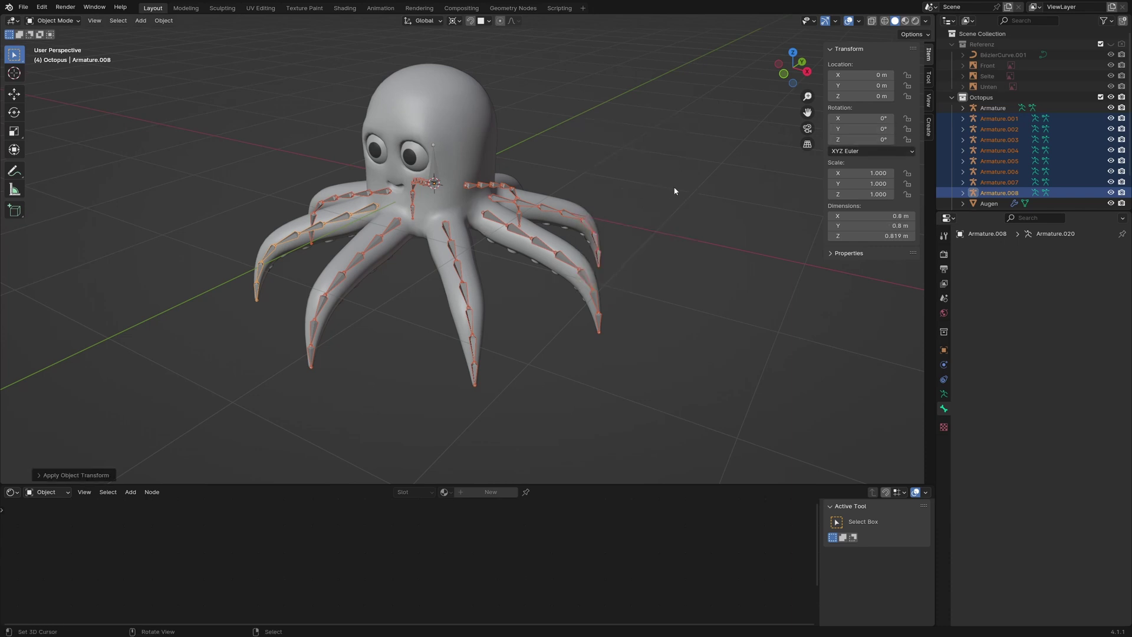
# Step: Join the central bone's armature and the eight tentacle armatures into one, keeping Armature.008 as the active object
pyautogui.click(998, 193)
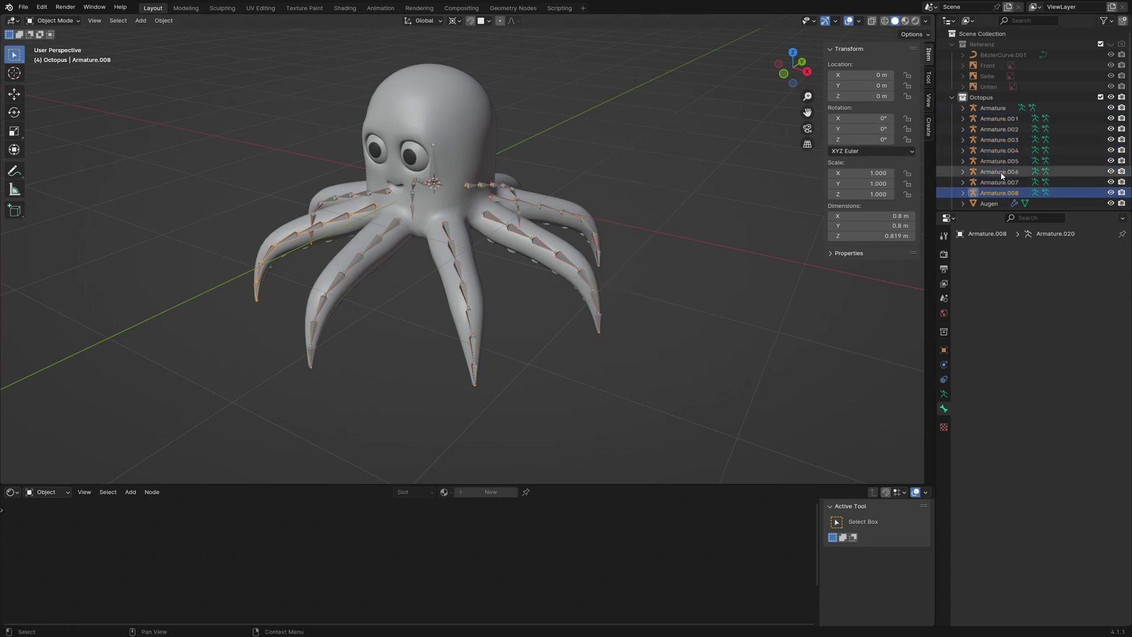
pyautogui.keyDown('shift'); pyautogui.click(991, 112); pyautogui.keyUp('shift')
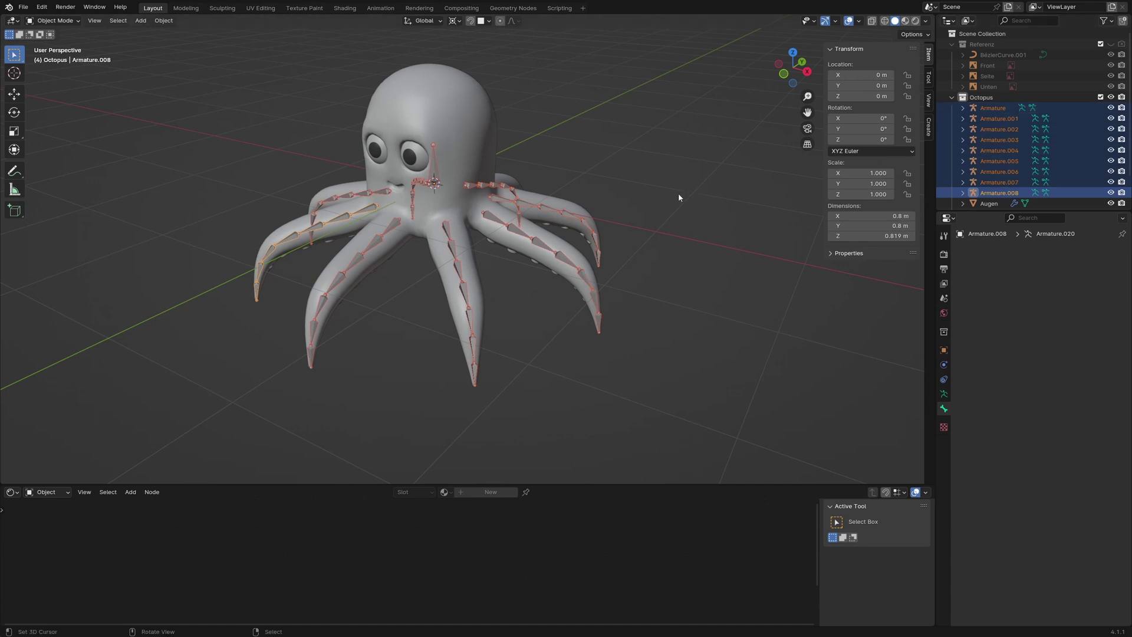
pyautogui.hotkey('ctrl', 'j')
# Step: Extrude a bone about 0.19 m long from the central bone's tip along Y toward the face and disconnect it from its parent
pyautogui.moveTo(589, 201); pyautogui.dragTo(133, 179, button='middle')
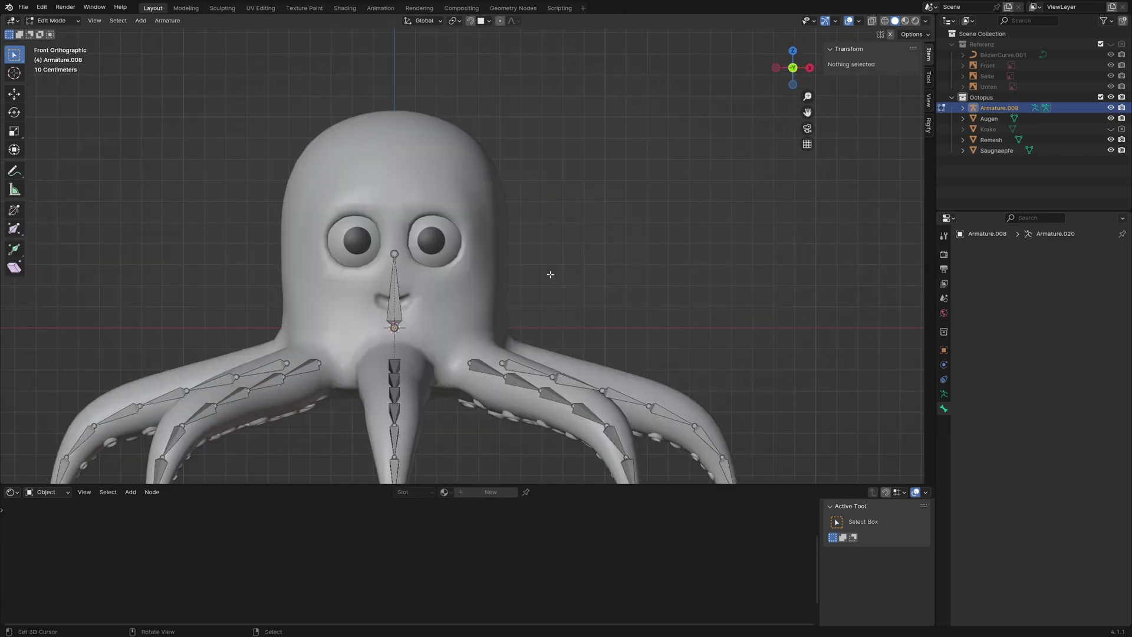
pyautogui.press('KP_3')
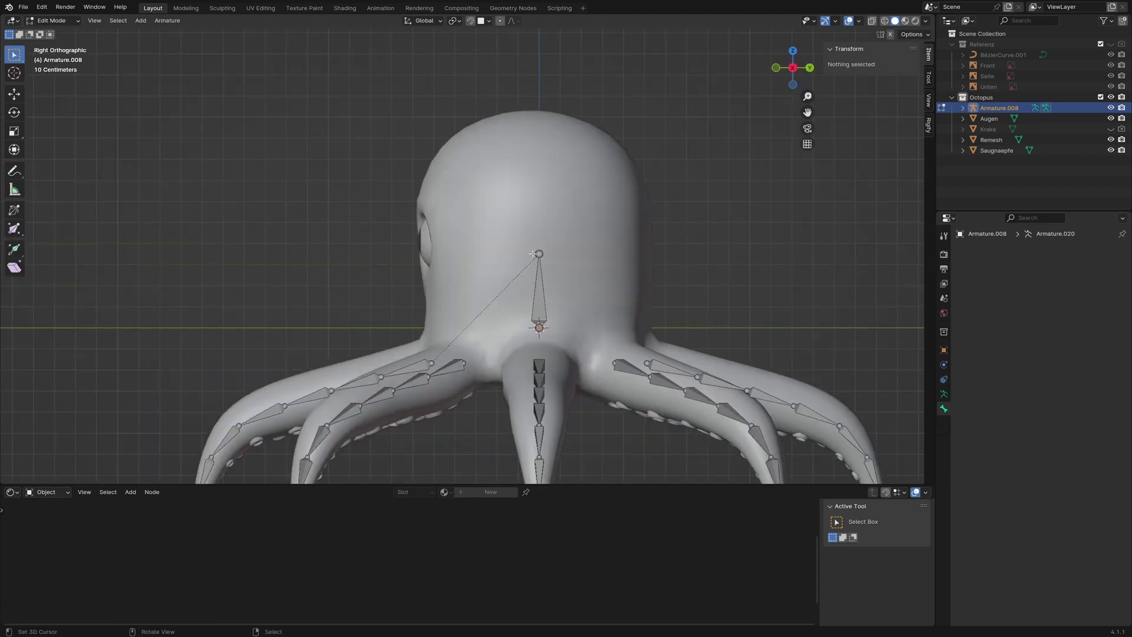
pyautogui.click(536, 254)
pyautogui.press('e')
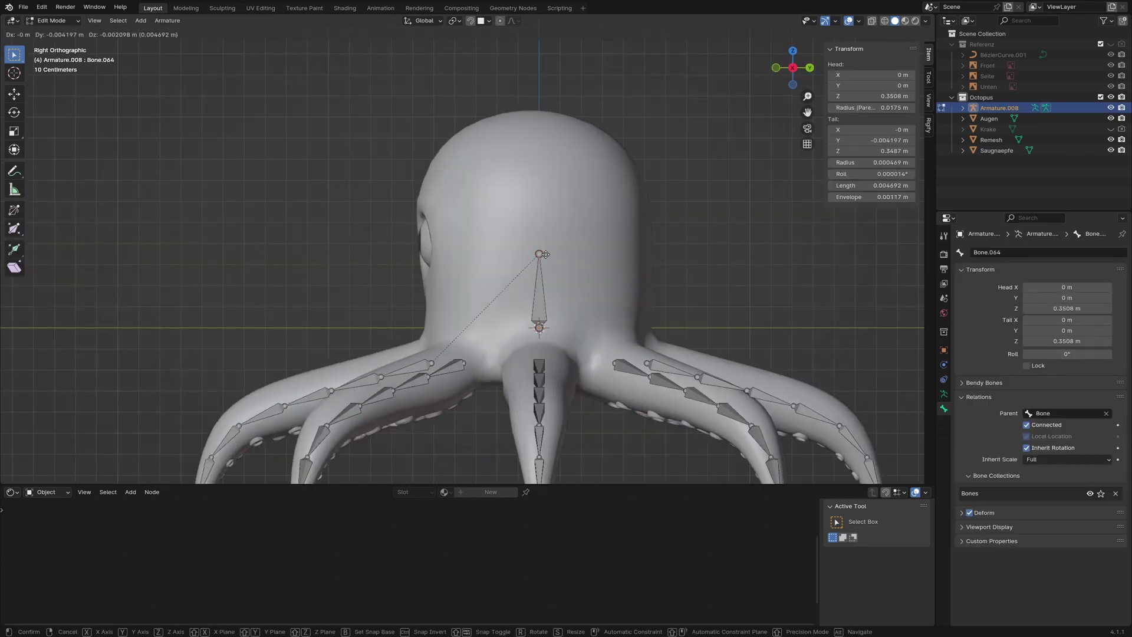
pyautogui.press('y')
pyautogui.click(509, 254)
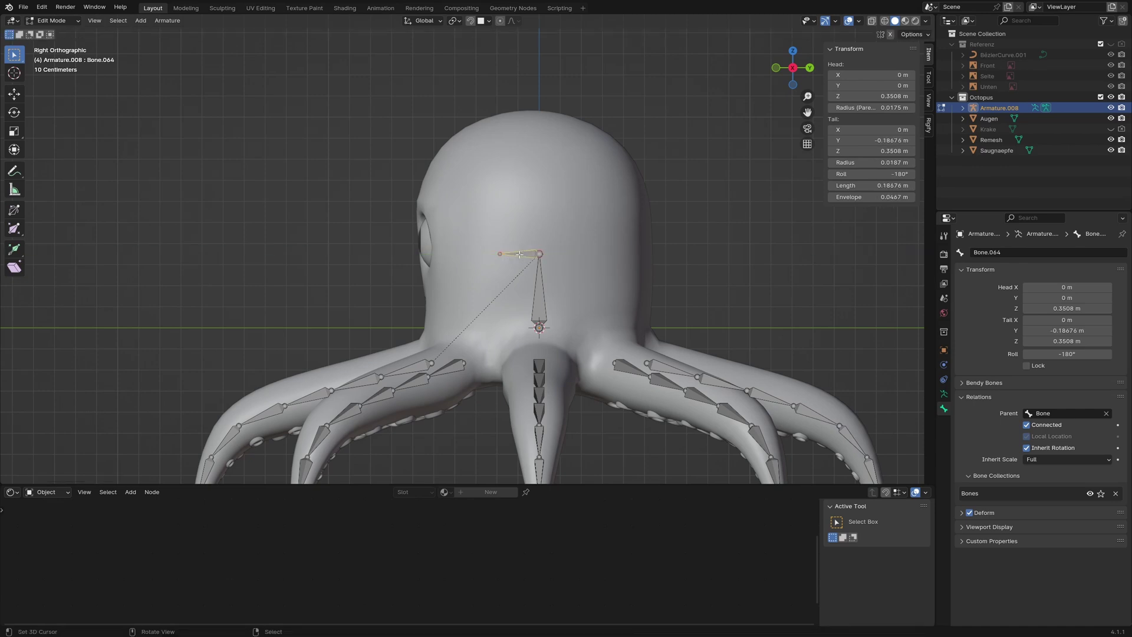
pyautogui.click(1027, 424)
# Step: Rename the disconnected bone eye.L and move it forward to eye height, with its head at about Y -0.28 m, Z 0.41 m
pyautogui.click(1006, 252)
pyautogui.write('eye.L')
pyautogui.press('Return')
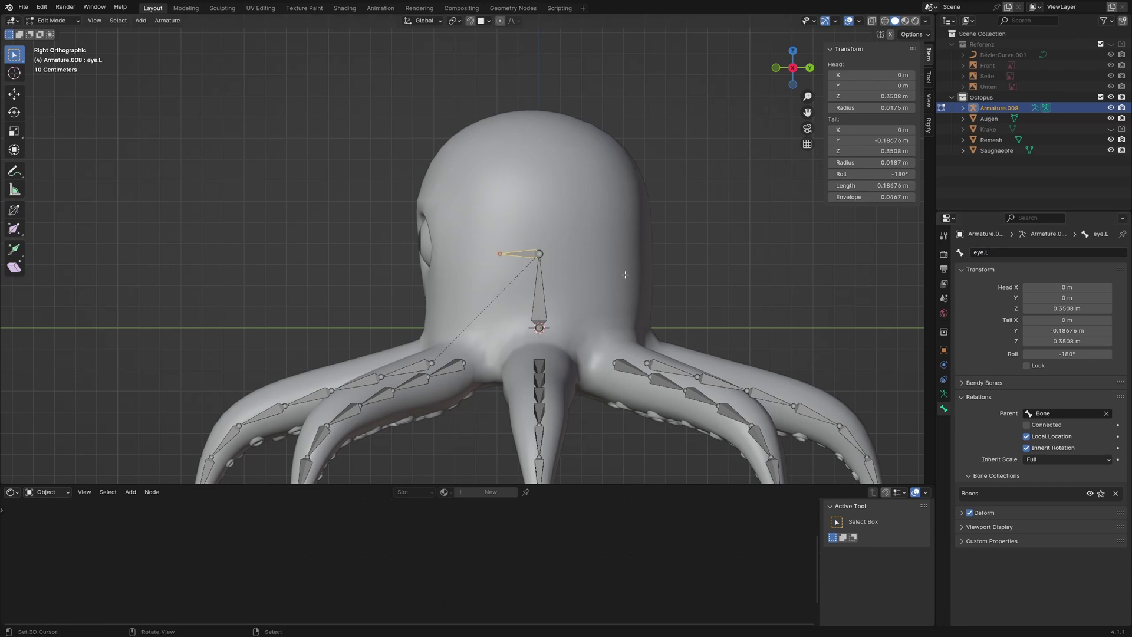
pyautogui.press('g')
pyautogui.click(568, 263)
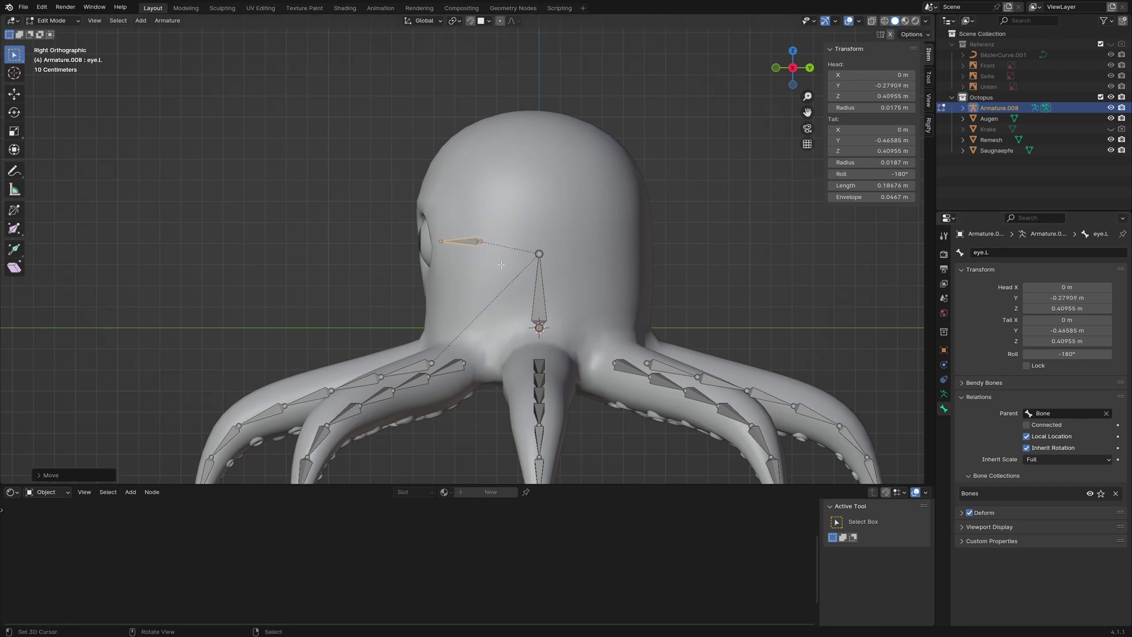
# Step: Snap the 3D cursor to the centre of the octopus's left eyeball in the Augen mesh
pyautogui.moveTo(567, 263); pyautogui.dragTo(523, 265, button='middle')
pyautogui.press('Tab')
pyautogui.click(446, 250)
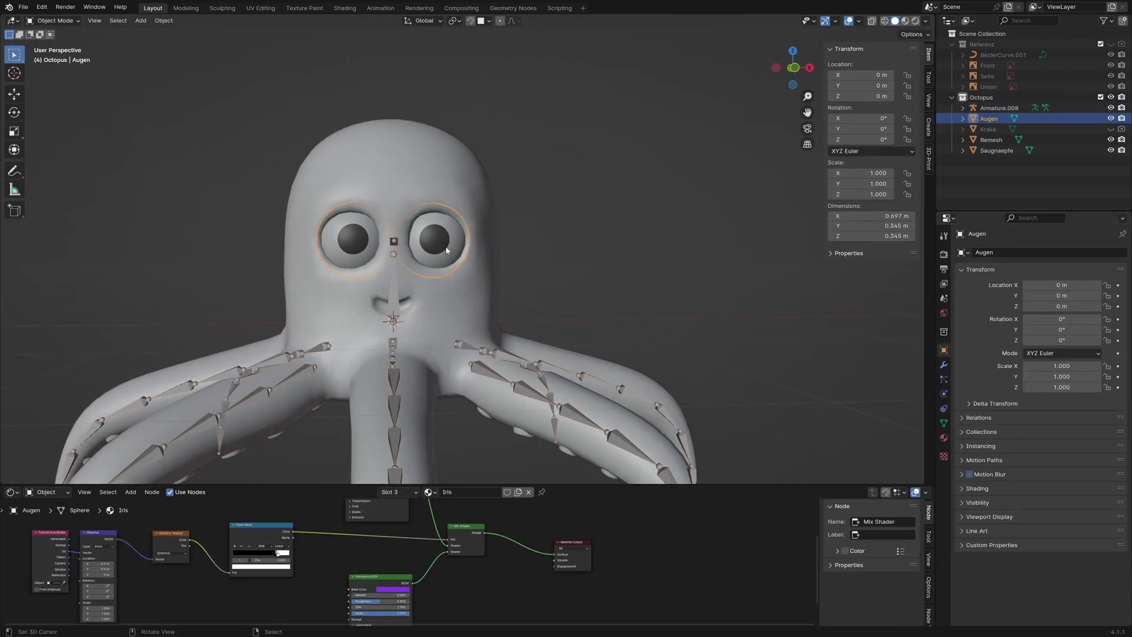
pyautogui.press('Tab')
pyautogui.hotkey('shift', 's')
pyautogui.click(448, 313)
pyautogui.press('Tab')
# Step: Snap the eye.L bone of Armature.008 to the 3D cursor in Edit Mode
pyautogui.click(394, 242)
pyautogui.press('Tab')
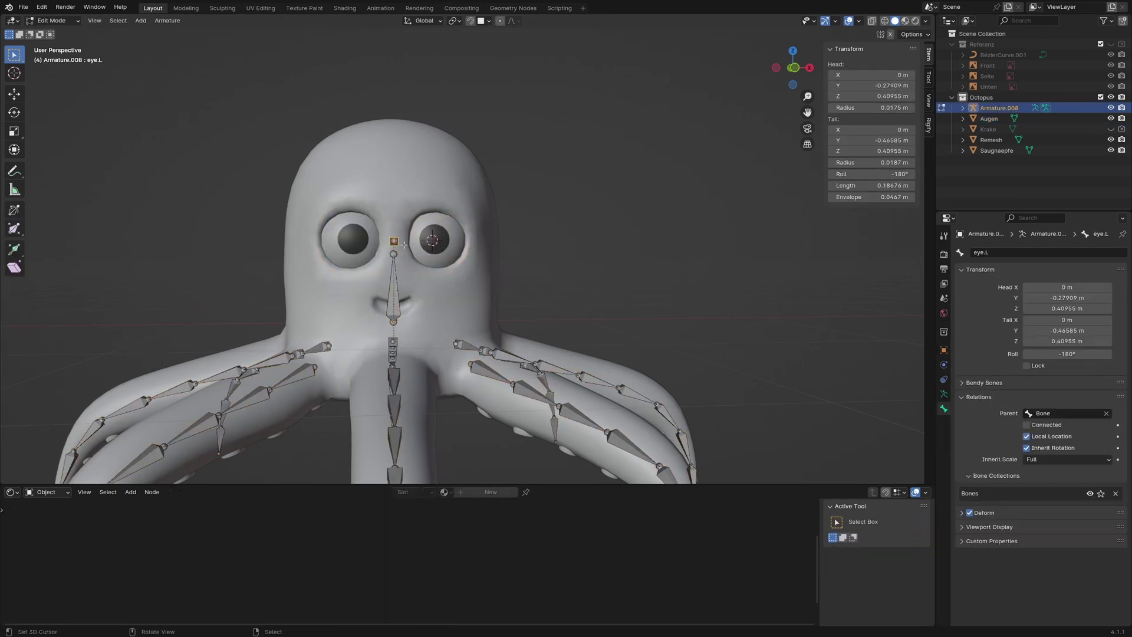
pyautogui.click(167, 20)
pyautogui.moveTo(195, 53)
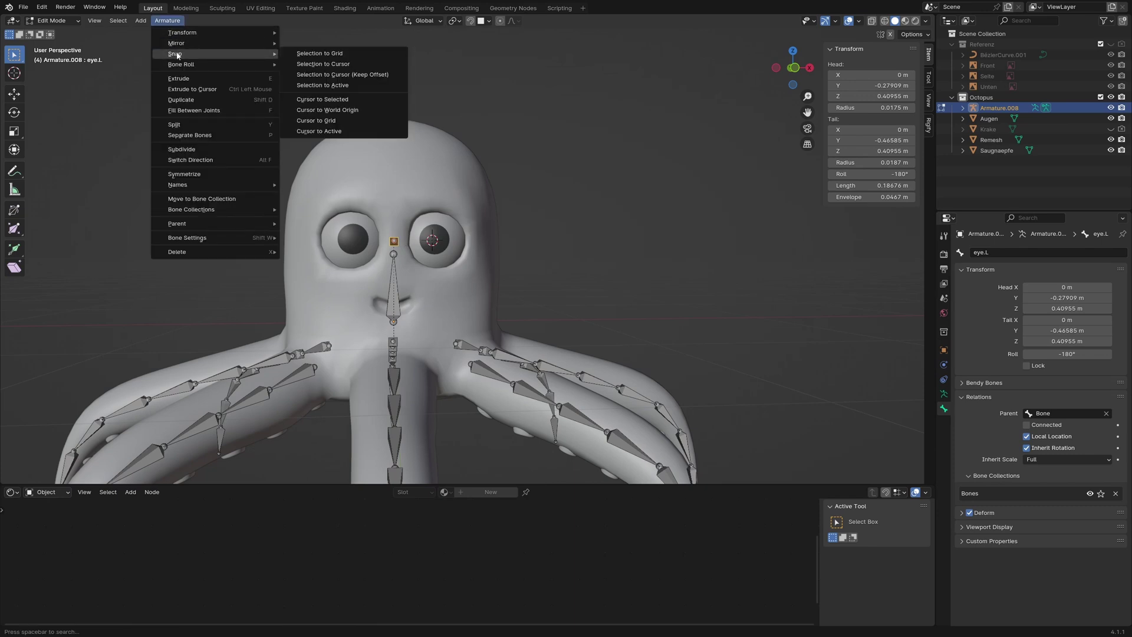
pyautogui.click(324, 63)
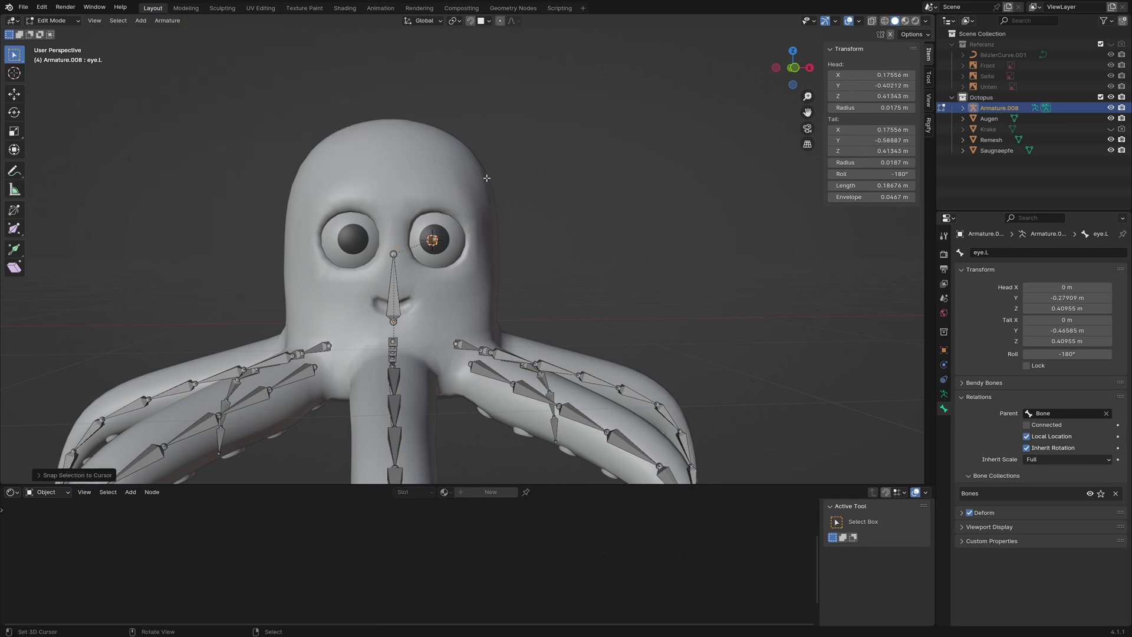
# Step: Symmetrize the eye.L bone to create its counterpart in the right eye
pyautogui.moveTo(579, 196); pyautogui.dragTo(569, 212, button='middle')
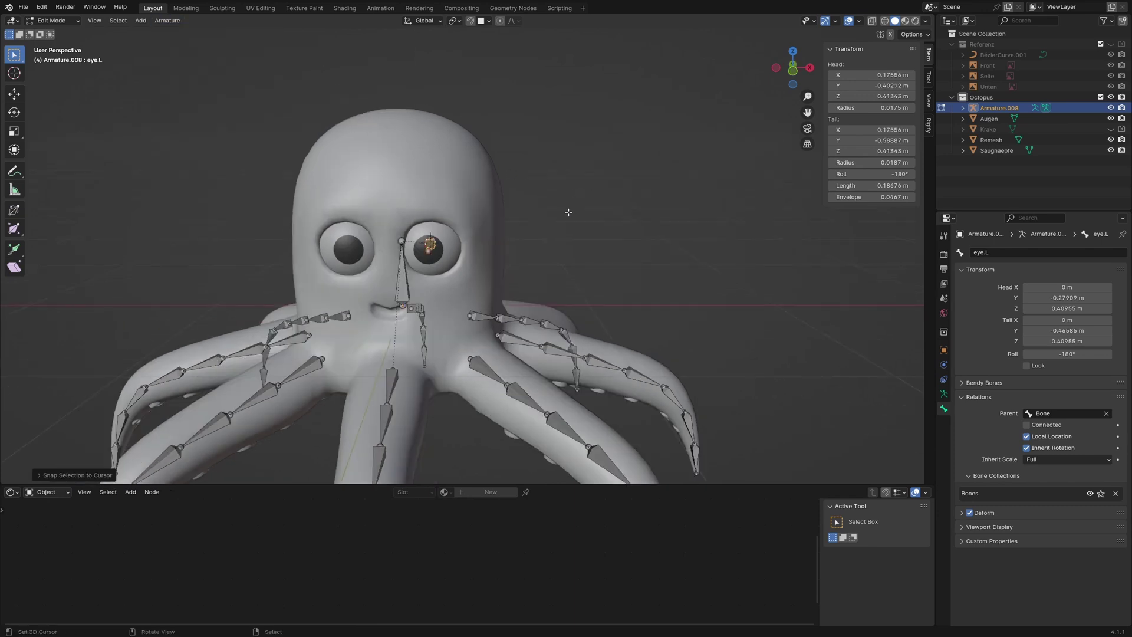
pyautogui.click(168, 21)
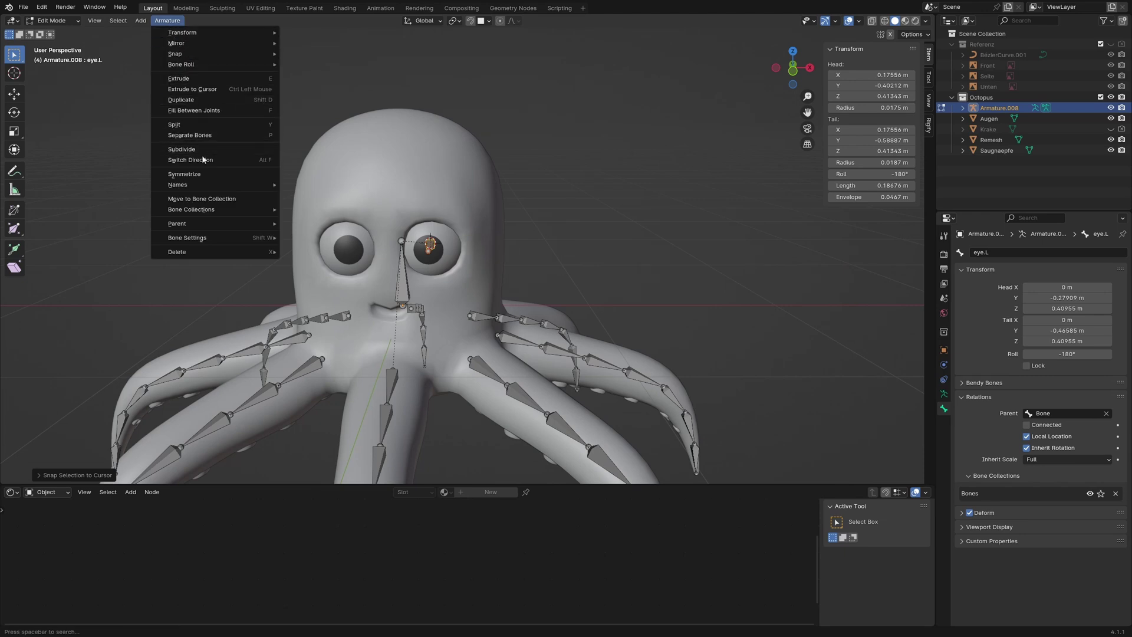
pyautogui.click(197, 174)
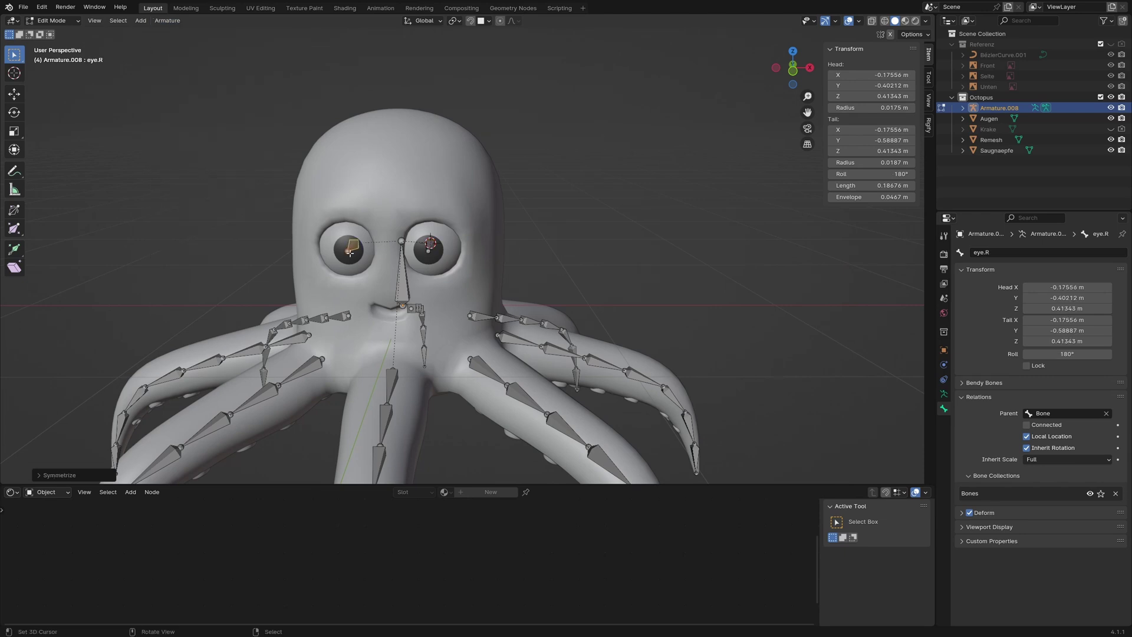
# Step: Extrude another bone about 0.18 m long from the central bone's tip along Y toward the face
pyautogui.moveTo(662, 319); pyautogui.dragTo(476, 258, button='middle')
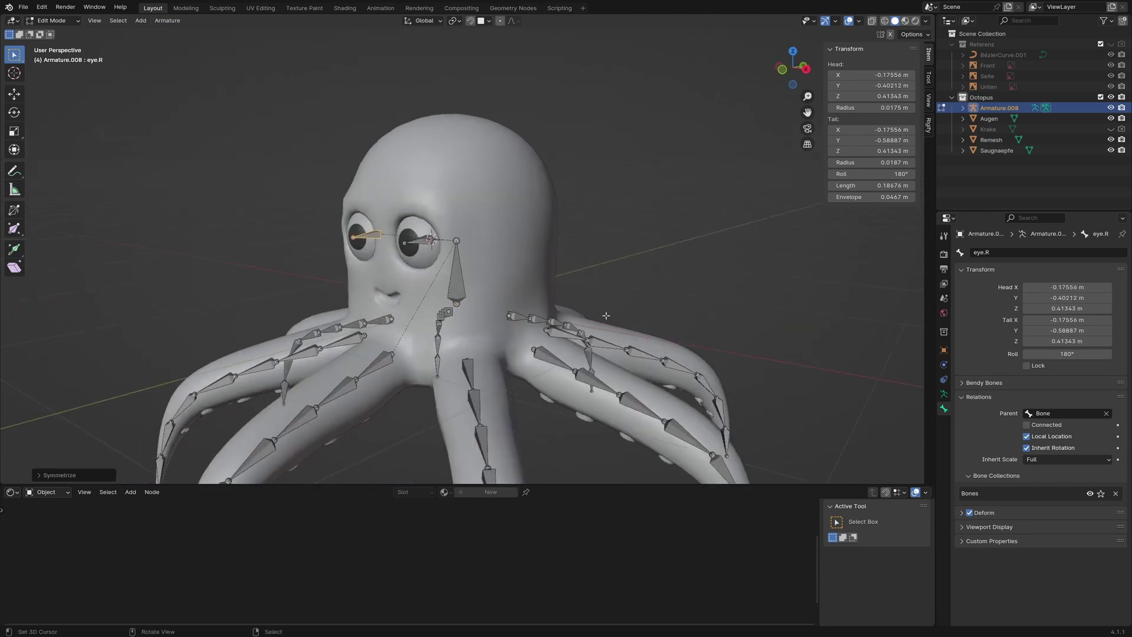
pyautogui.click(459, 242)
pyautogui.press('KP_3')
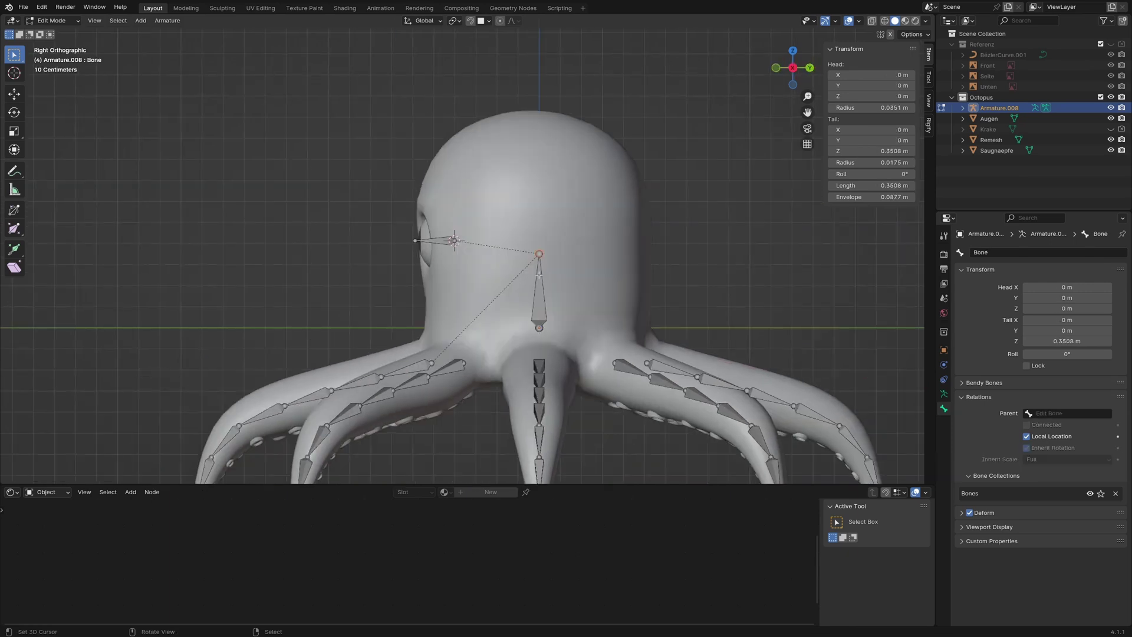
pyautogui.press('e')
pyautogui.press('y')
pyautogui.click(521, 263)
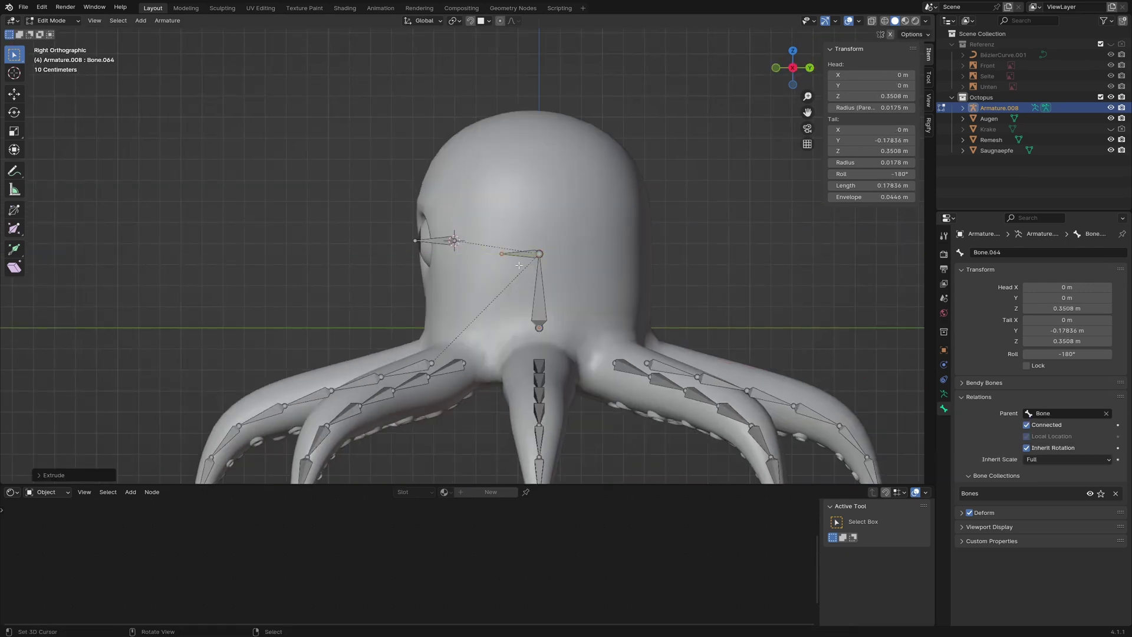
# Step: Disconnect the new bone from the central bone and move it along Y in front of the face, its head at about -1.1 m
pyautogui.click(523, 255)
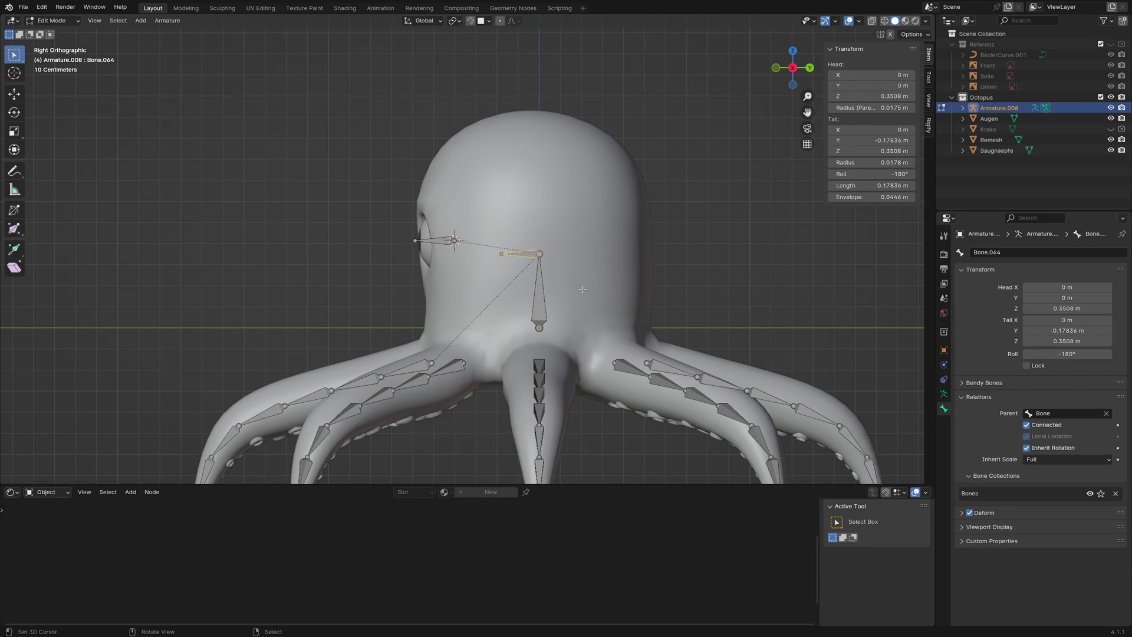
pyautogui.click(1026, 425)
pyautogui.press('g')
pyautogui.press('y')
pyautogui.click(419, 392)
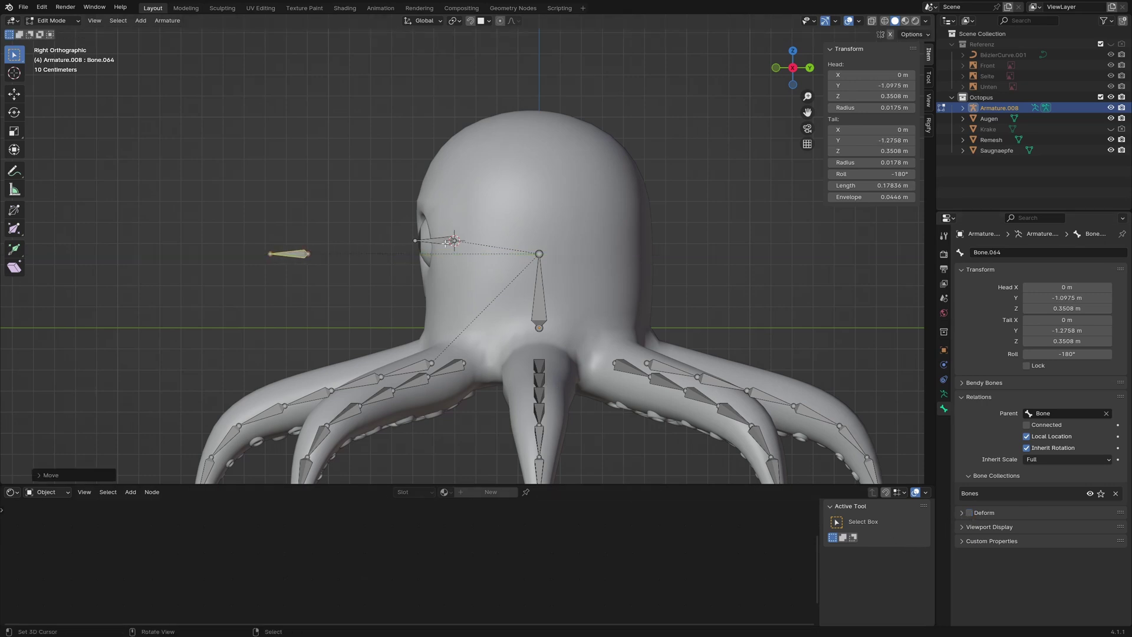
# Step: Disable Deform for both eye bones, eye.L and eye.R
pyautogui.click(436, 241)
pyautogui.click(969, 513)
pyautogui.moveTo(396, 220); pyautogui.dragTo(439, 236, button='middle')
pyautogui.click(402, 229)
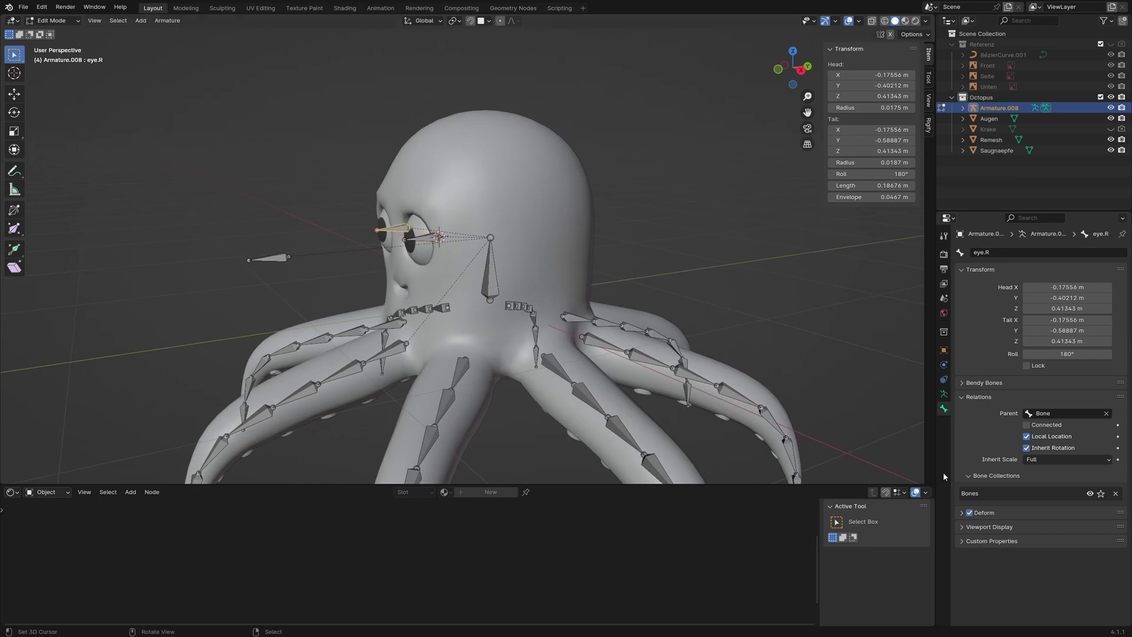
pyautogui.click(970, 512)
# Step: Separate the selected left eyeball of the Augen mesh into its own object and return to Object Mode
pyautogui.moveTo(732, 271); pyautogui.dragTo(430, 239, button='middle')
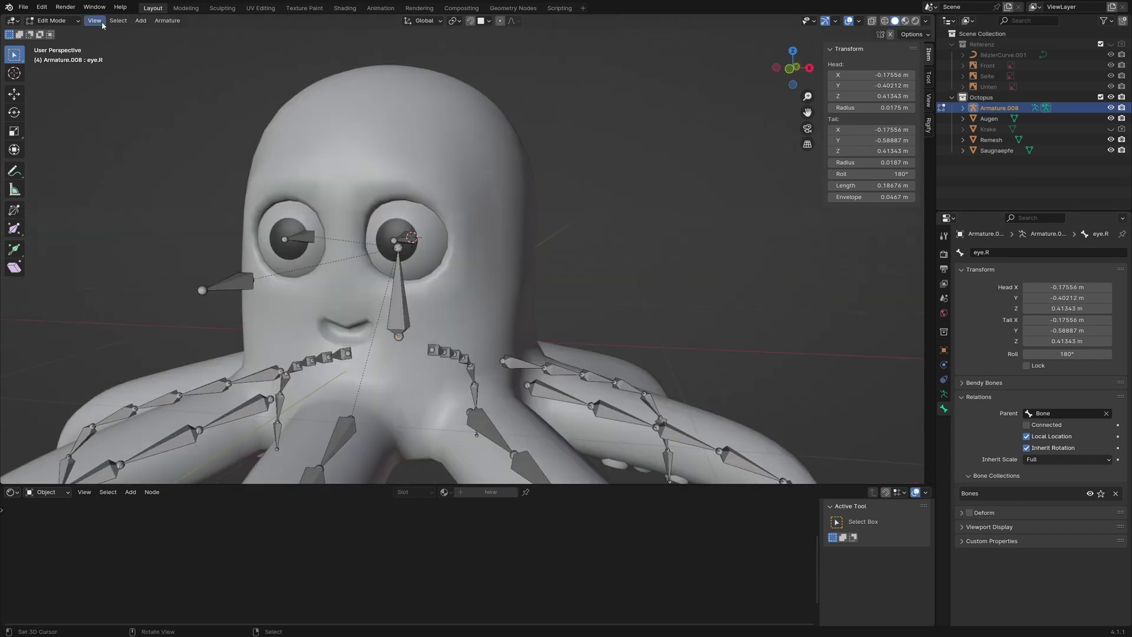
pyautogui.click(52, 21)
pyautogui.click(50, 30)
pyautogui.click(1005, 118)
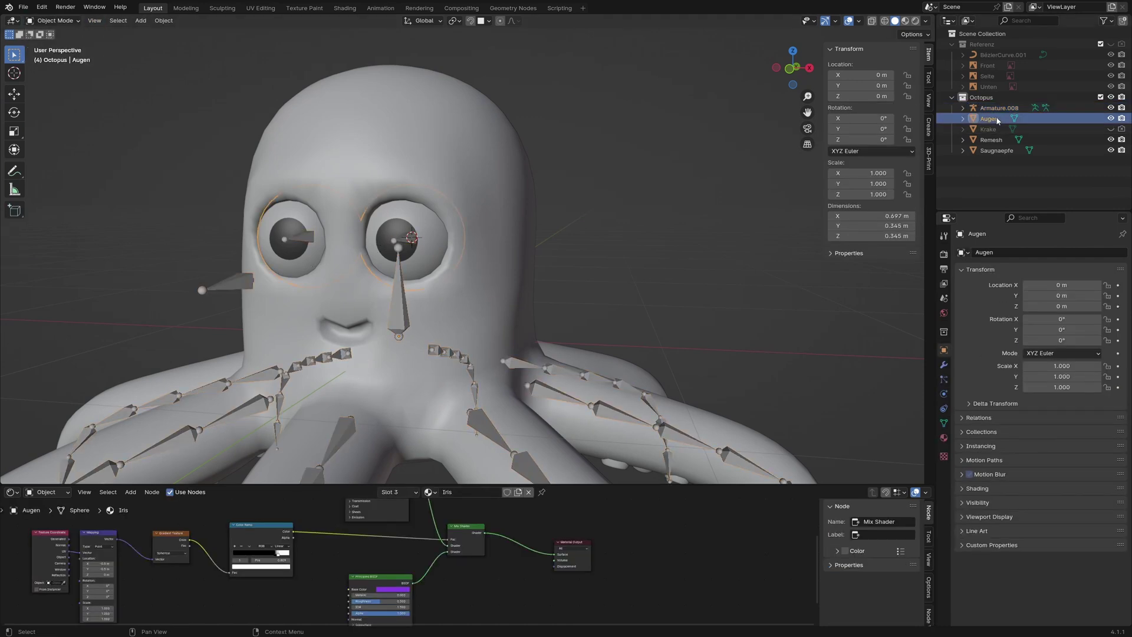
pyautogui.press('Tab')
pyautogui.press('p')
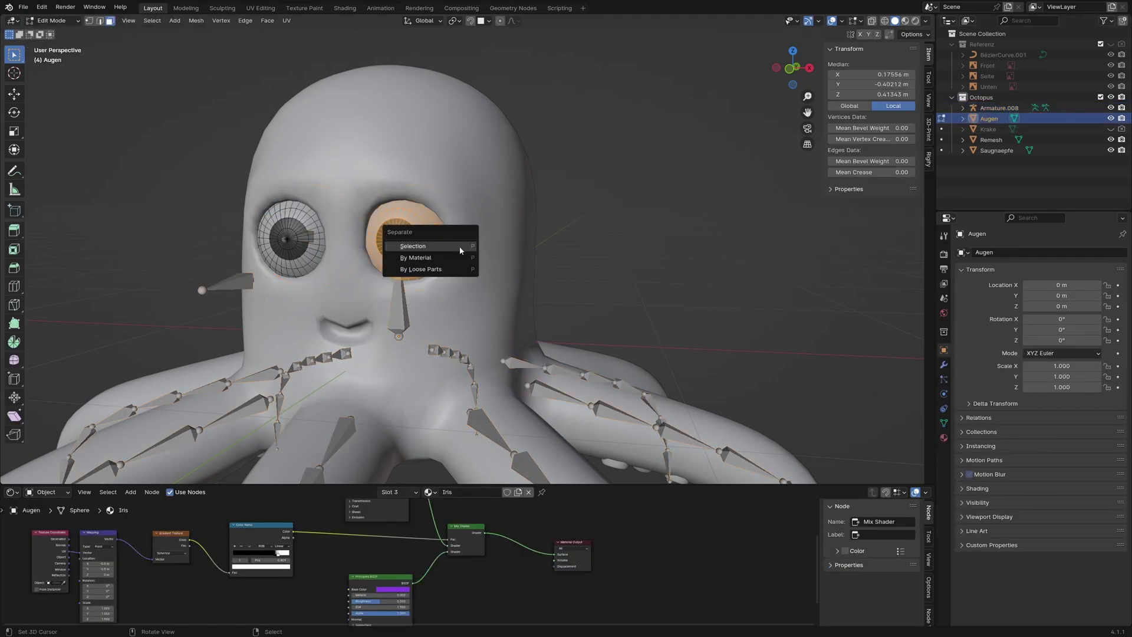
pyautogui.click(413, 247)
pyautogui.press('Tab')
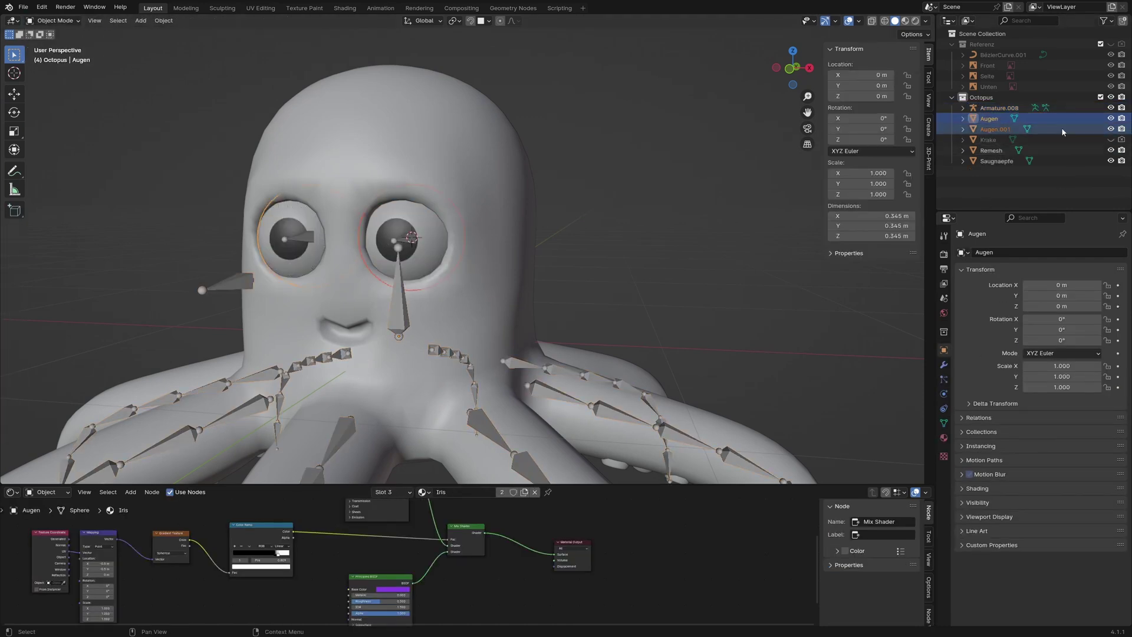
# Step: Rename the Augen object as Auge.R
pyautogui.click(989, 119)
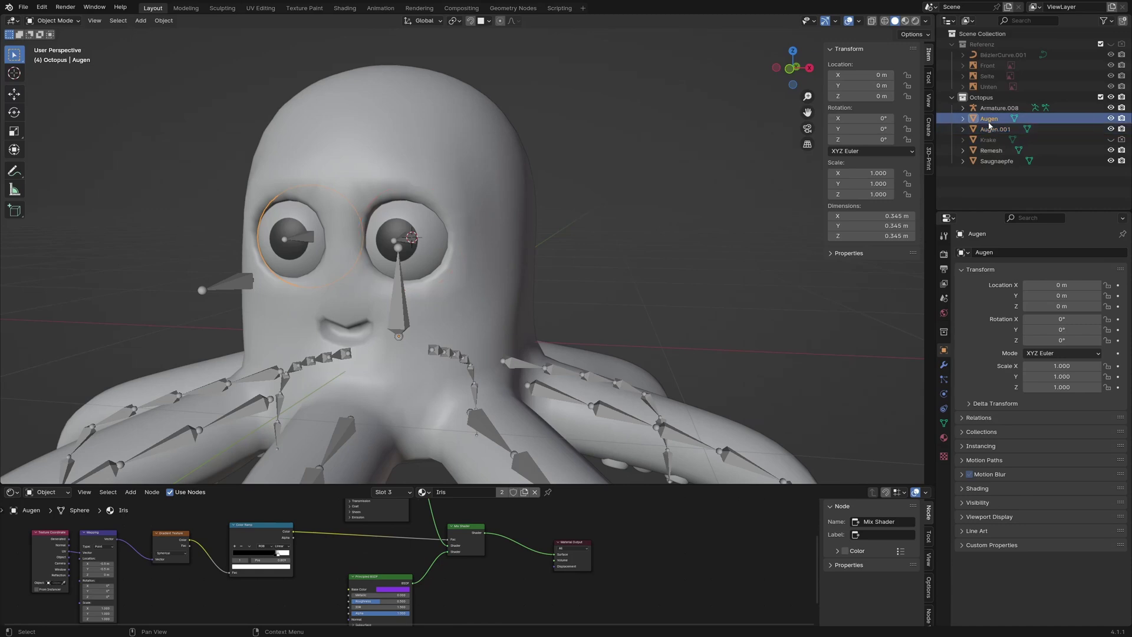
pyautogui.doubleClick(989, 122)
pyautogui.write('Auge')
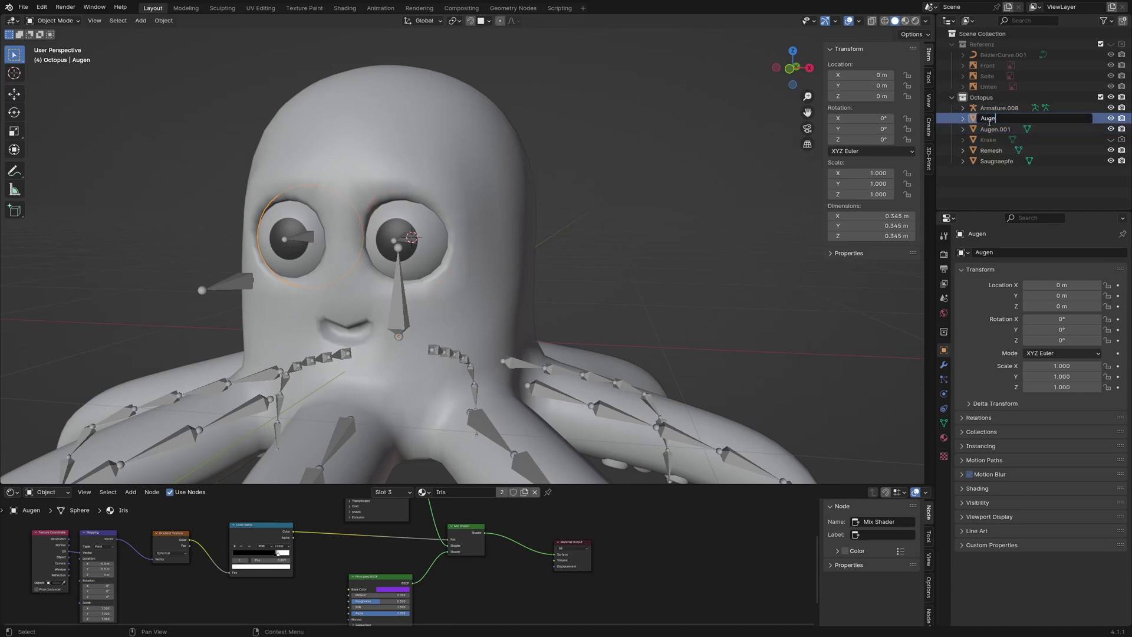
pyautogui.write('.R')
pyautogui.press('Return')
# Step: Rename the Augen.001 object as Auge.L
pyautogui.click(990, 131)
pyautogui.doubleClick(989, 131)
pyautogui.write('Auge.L')
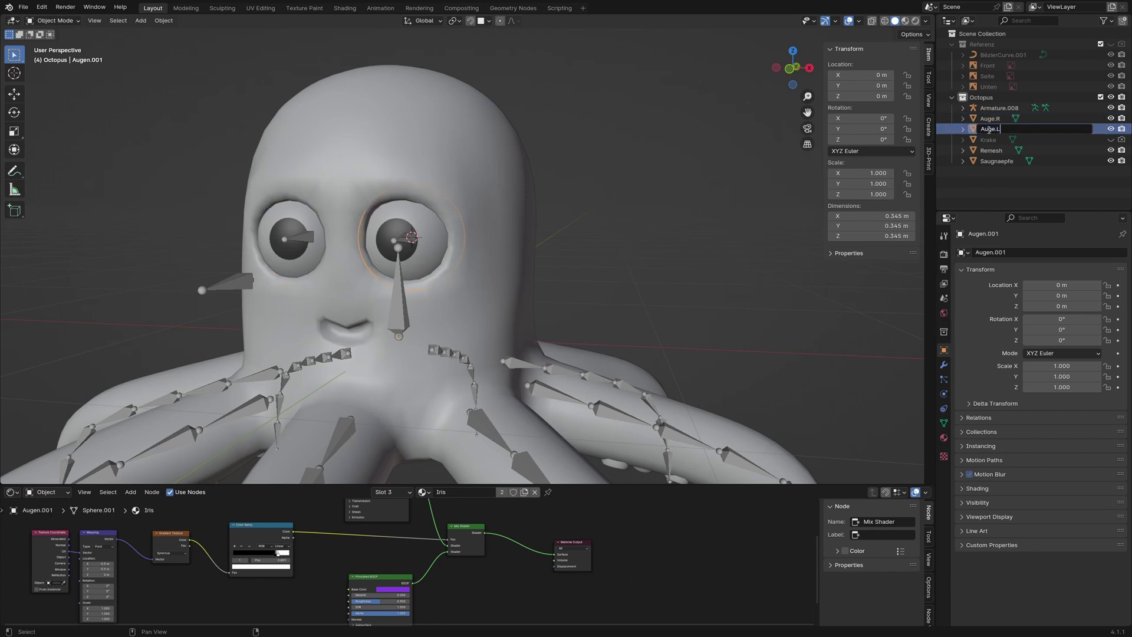
pyautogui.press('Return')
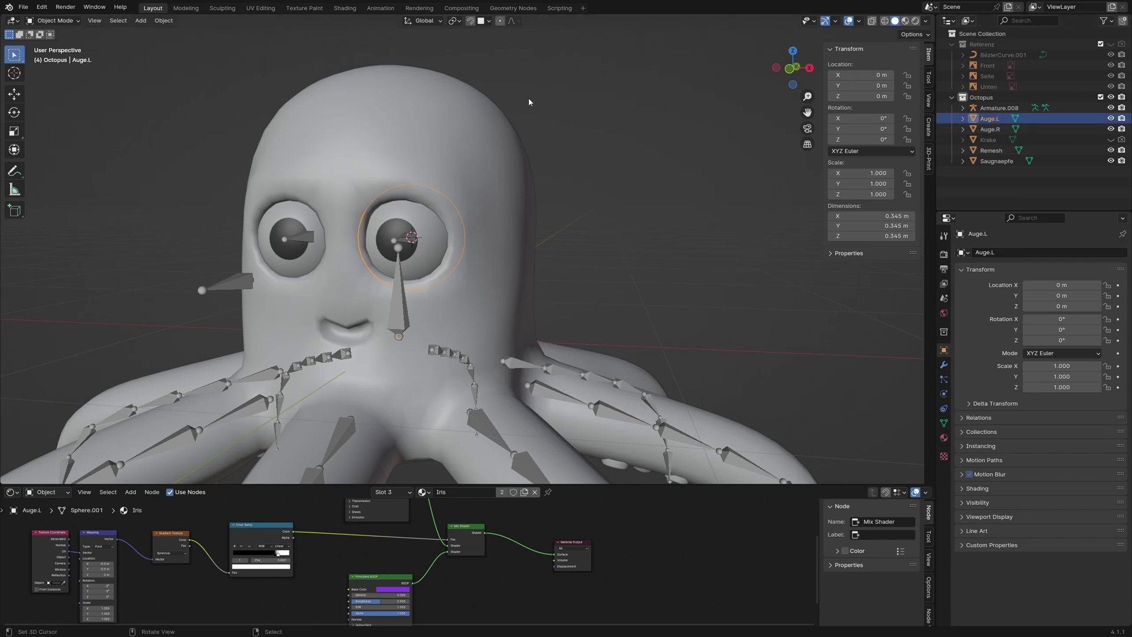
# Step: Put Armature.008 in Pose Mode and parent the Auge.L object to the eye.L bone using the Bone option
pyautogui.moveTo(595, 174); pyautogui.dragTo(426, 283, button='middle')
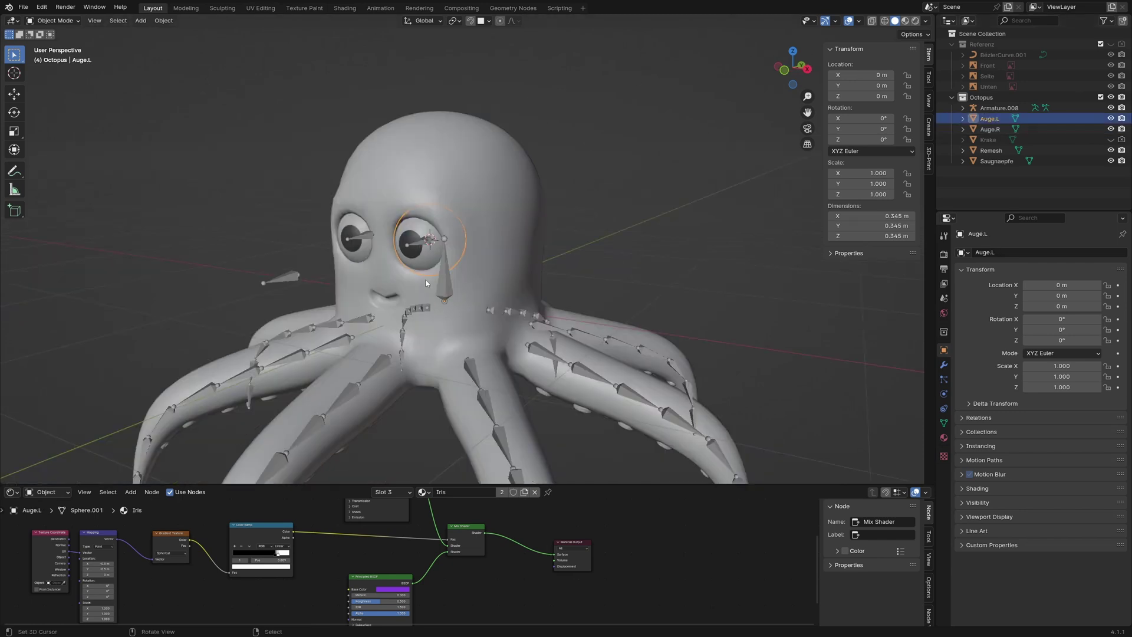
pyautogui.click(418, 247)
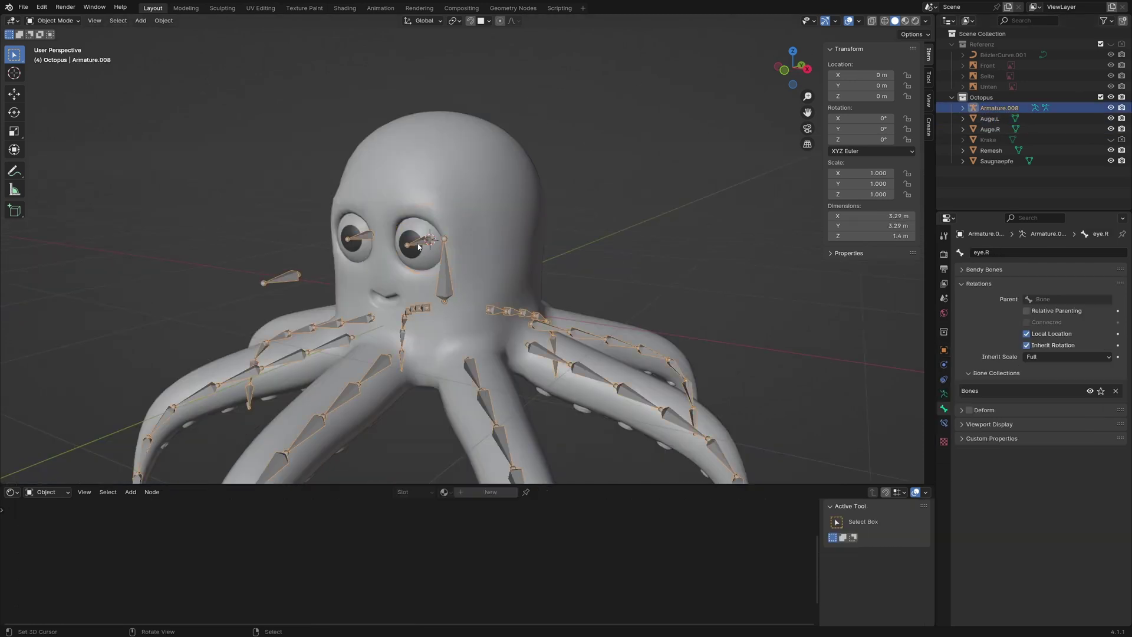
pyautogui.click(77, 24)
pyautogui.click(69, 57)
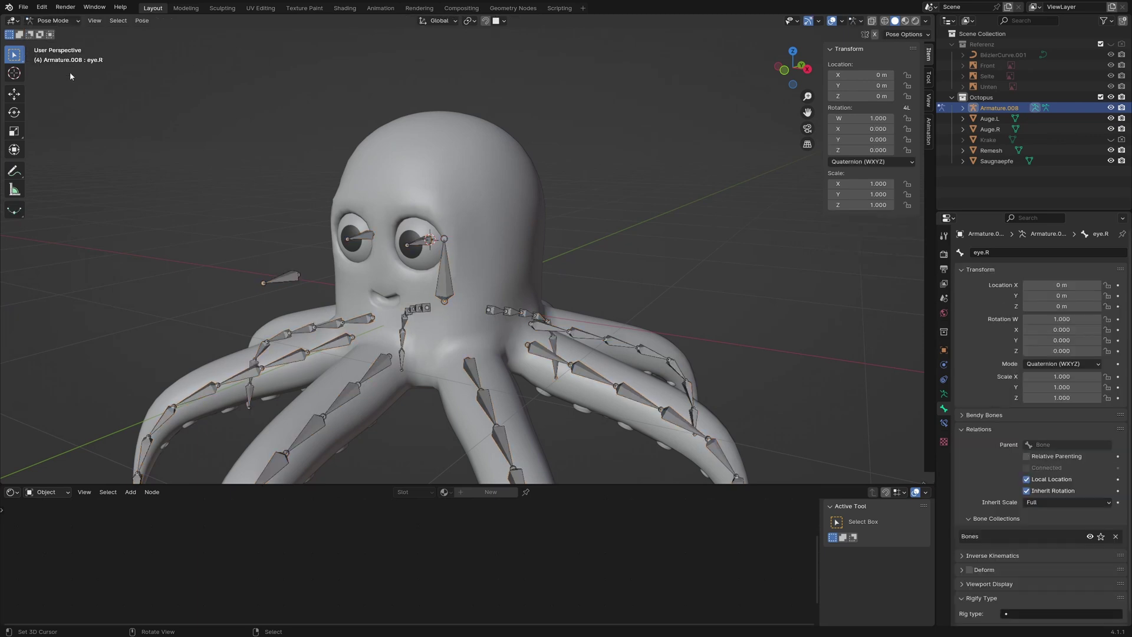
pyautogui.click(1001, 120)
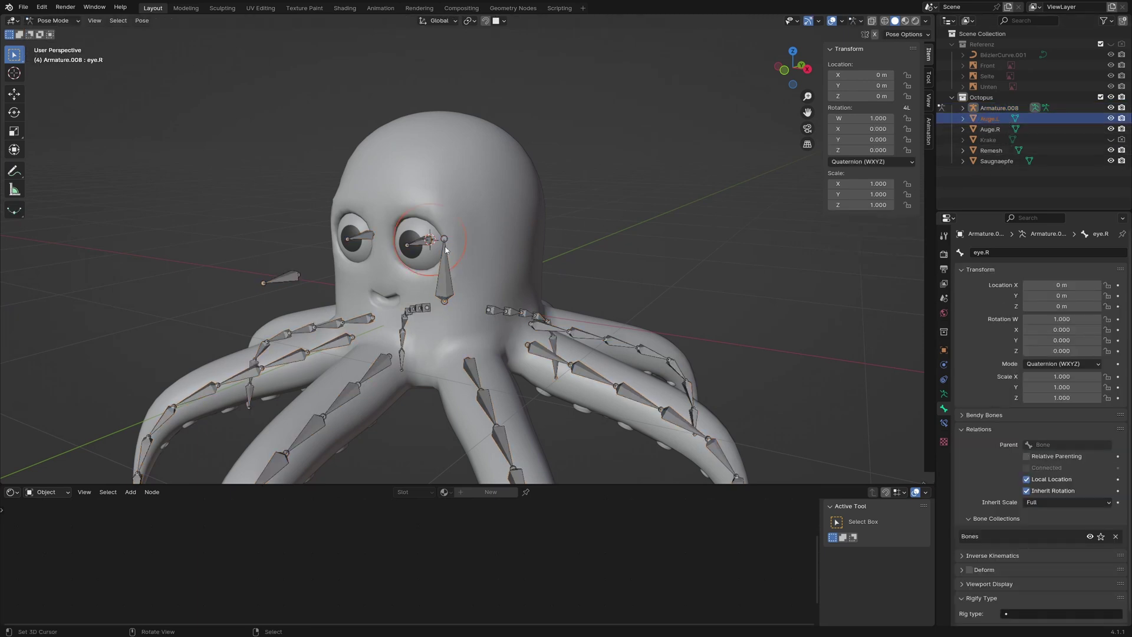
pyautogui.click(420, 242)
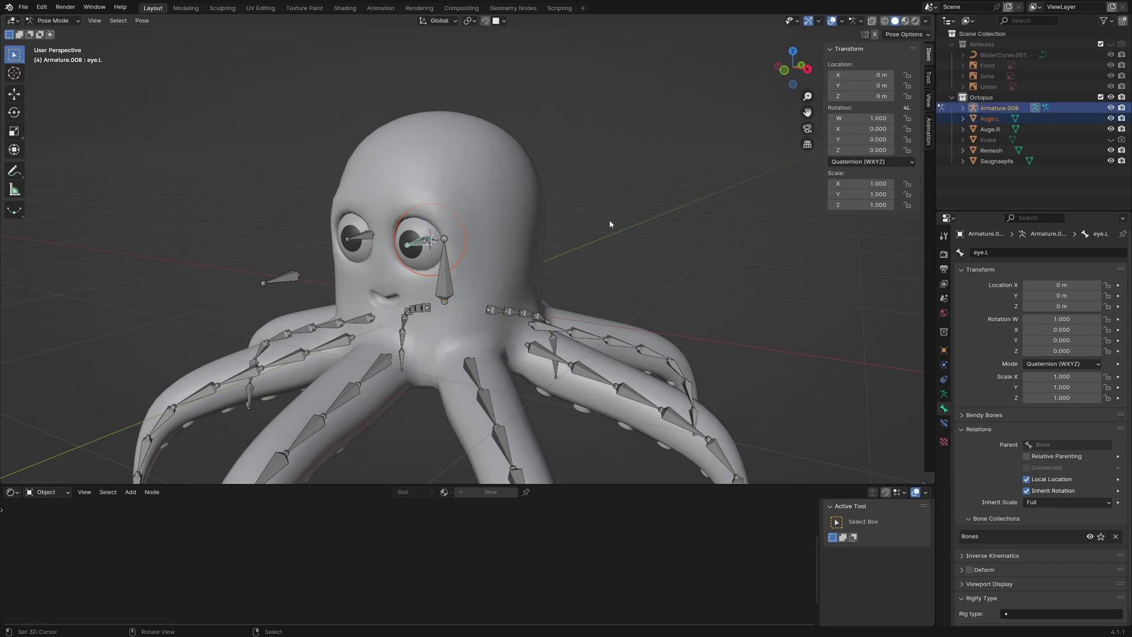
pyautogui.hotkey('ctrl', 'p')
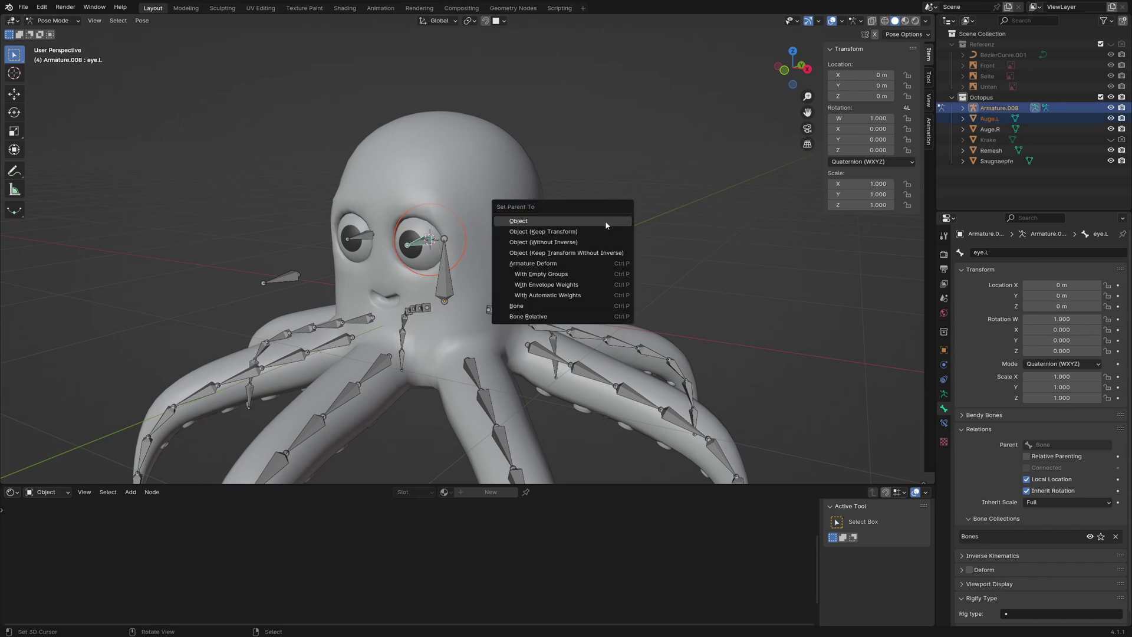
pyautogui.click(558, 306)
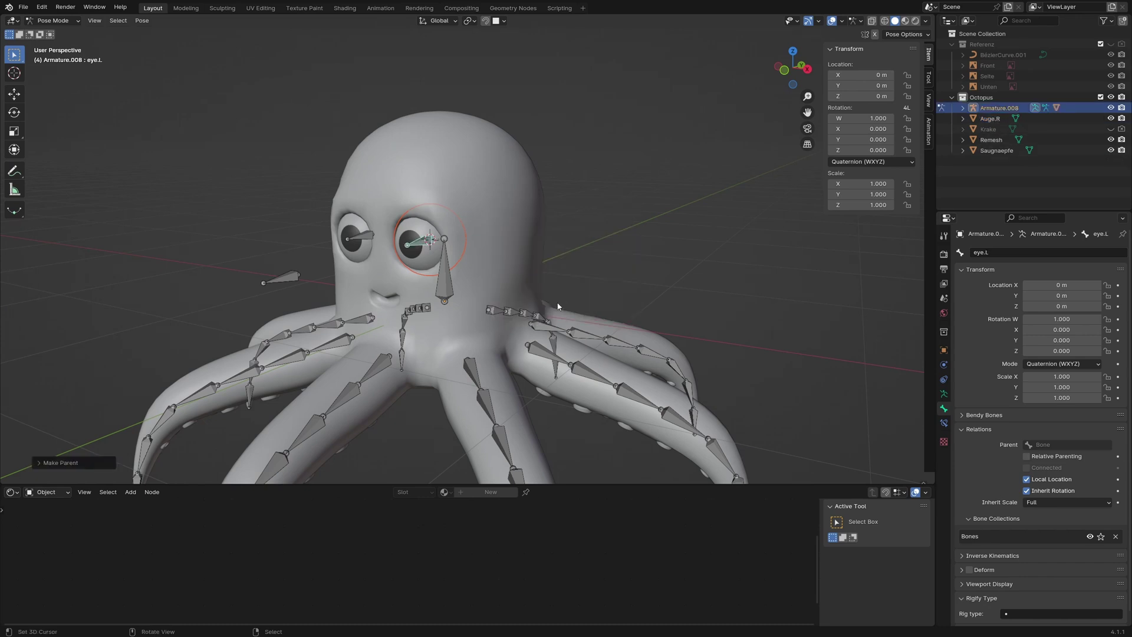
# Step: Parent the Auge.R object to the eye.R bone of Armature.008 using the Bone option
pyautogui.rightClick(359, 252)
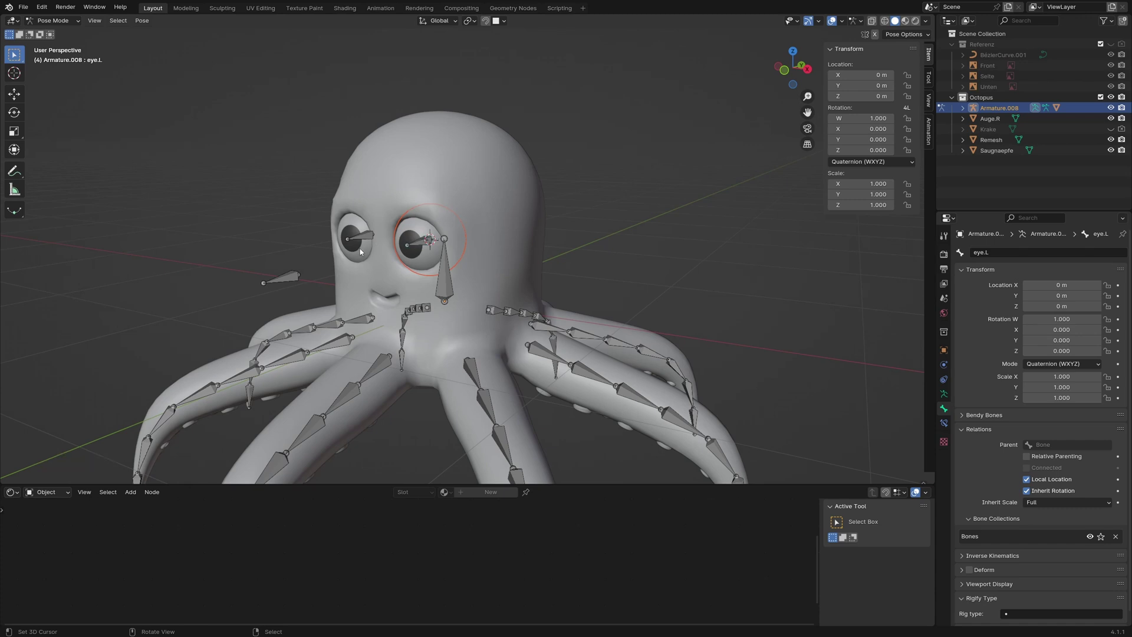
pyautogui.click(984, 119)
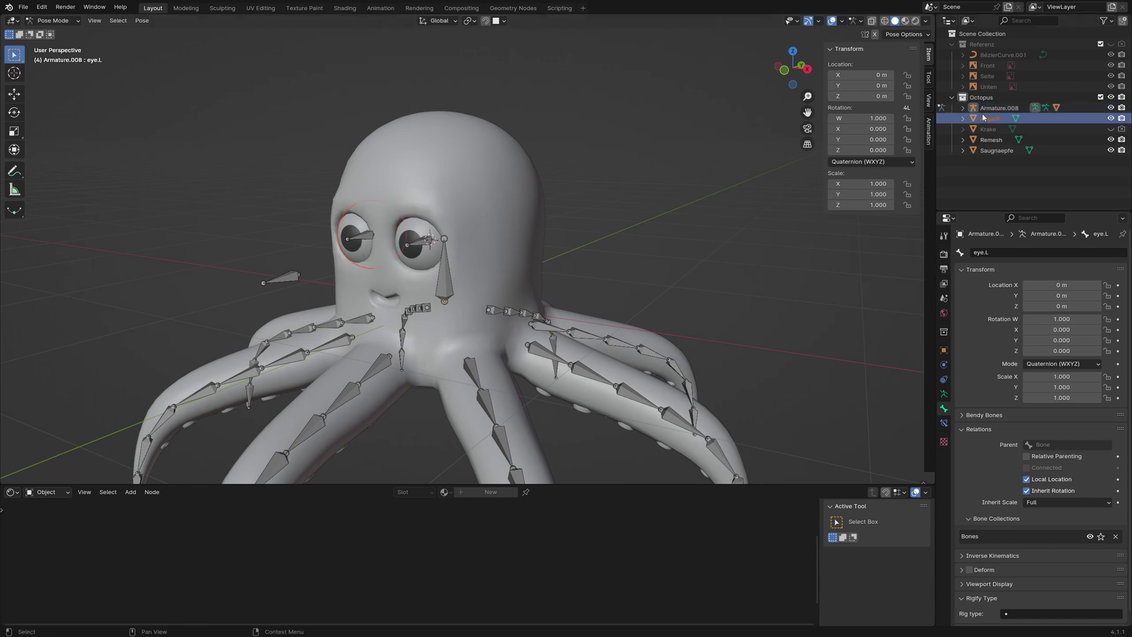
pyautogui.click(360, 237)
pyautogui.hotkey('ctrl', 'p')
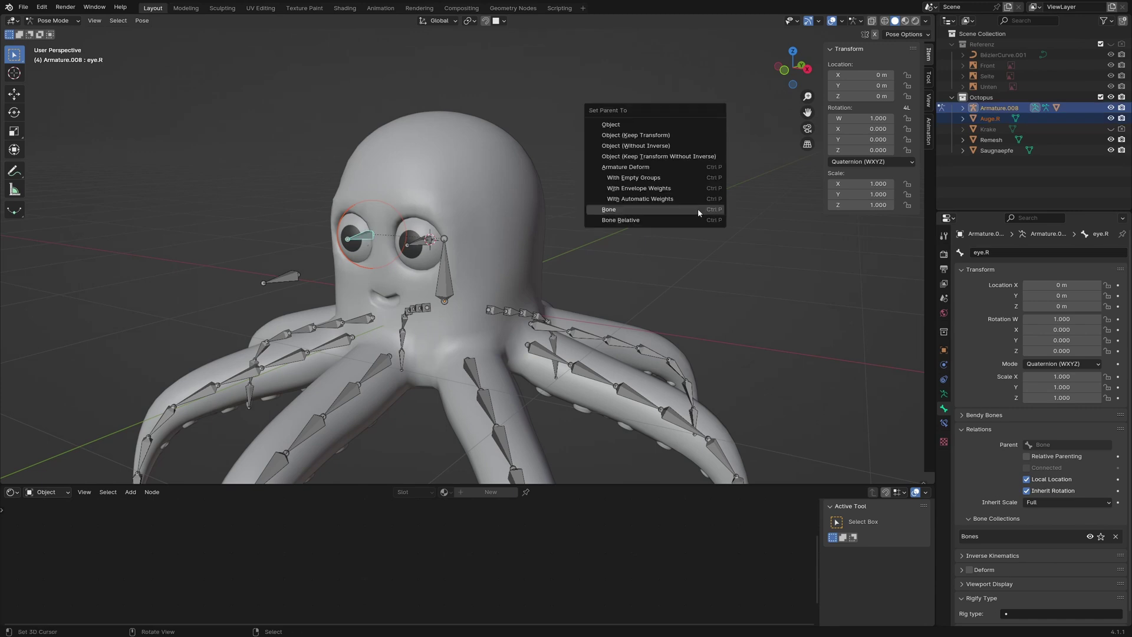
pyautogui.click(699, 211)
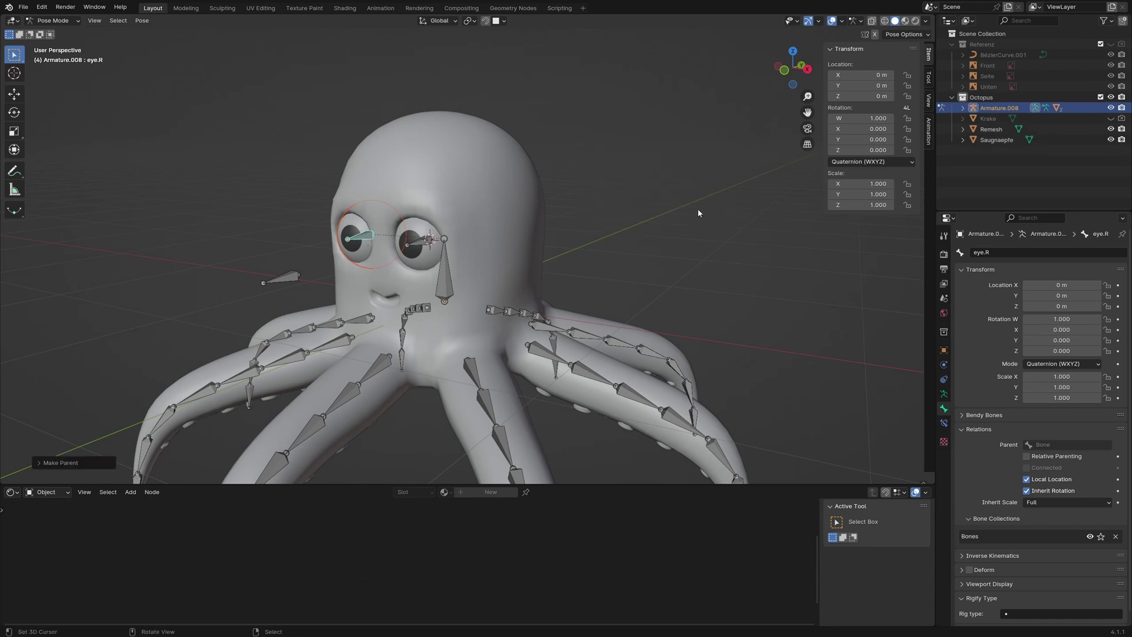
# Step: Test the parented eyeballs by transforming the eye bones in Pose Mode, and cancel the transform
pyautogui.click(411, 246)
pyautogui.click(361, 243)
pyautogui.moveTo(361, 243); pyautogui.dragTo(561, 300, button='middle')
pyautogui.press('r')
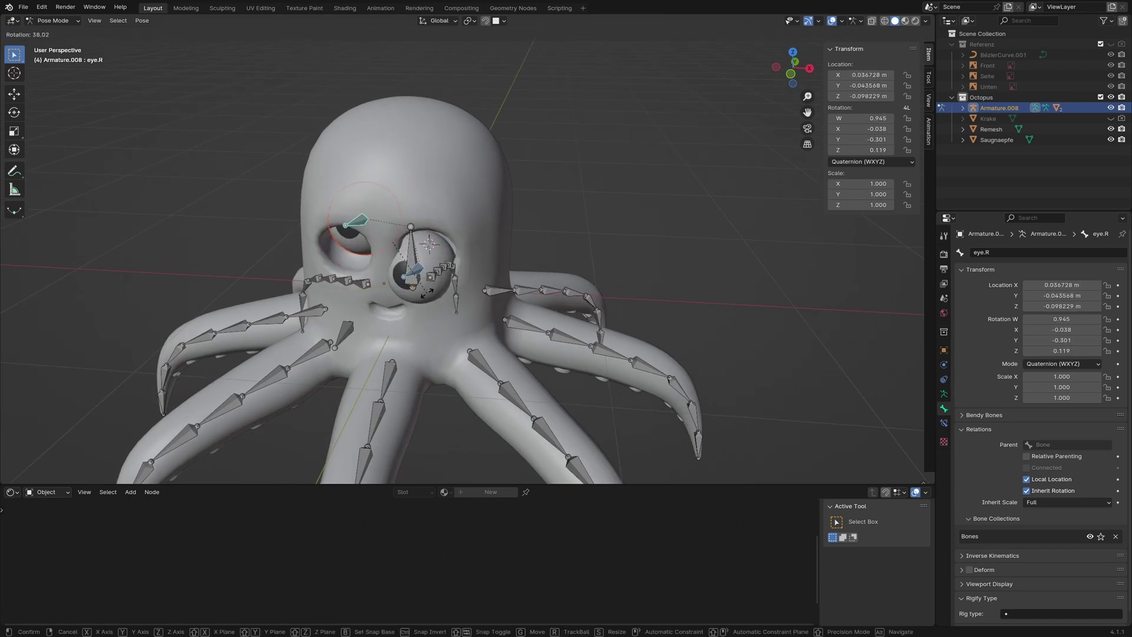
pyautogui.press('Escape')
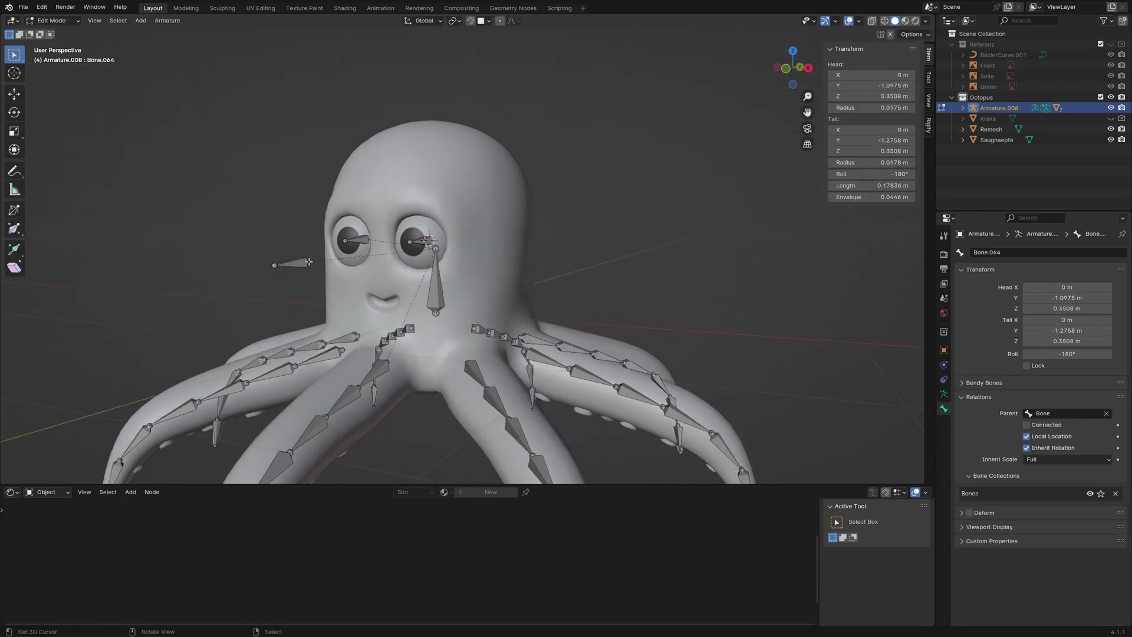
# Step: Rename the eye-target bone in front of the face as eyes_main in Edit Mode and return to Pose Mode
pyautogui.click(305, 263)
pyautogui.click(1010, 254)
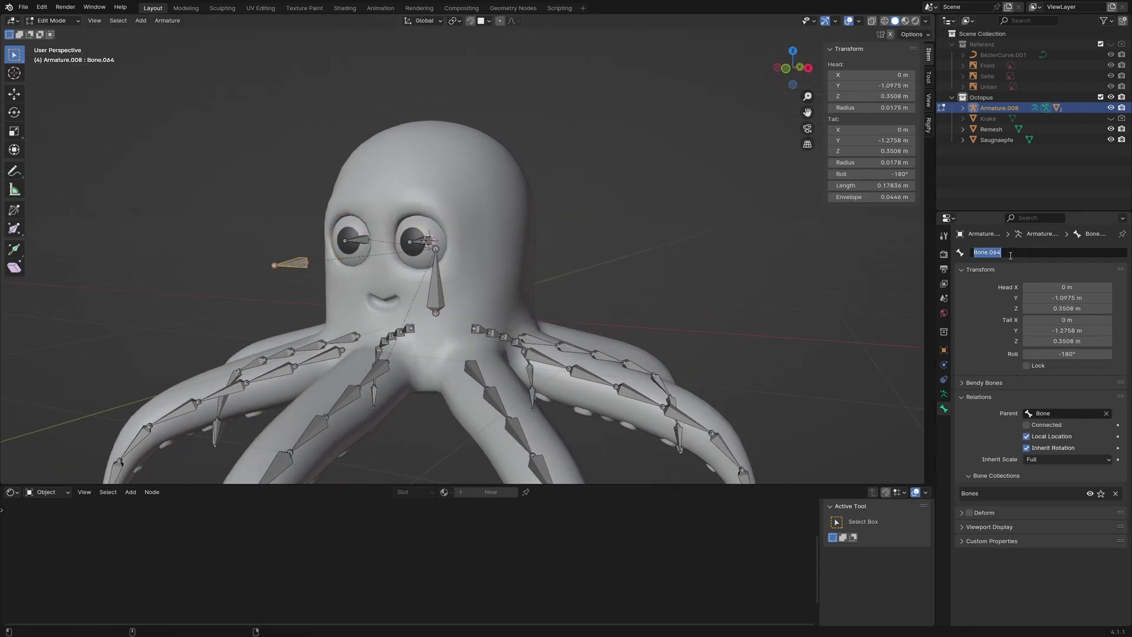
pyautogui.write('E')
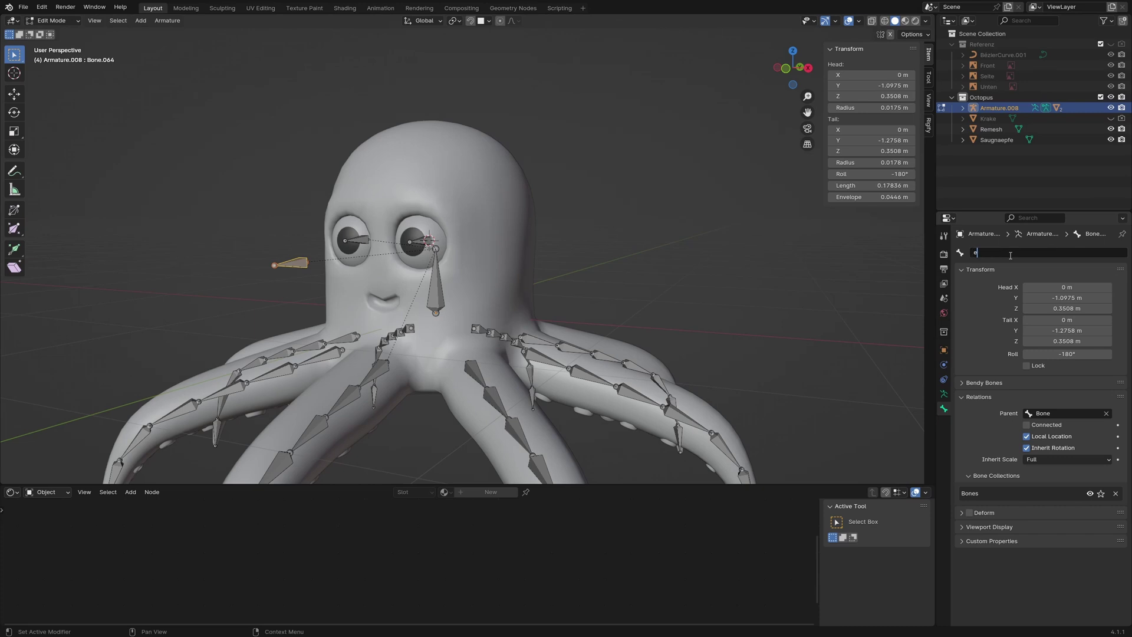
pyautogui.write('yes_main')
pyautogui.press('Return')
pyautogui.click(65, 21)
pyautogui.click(56, 56)
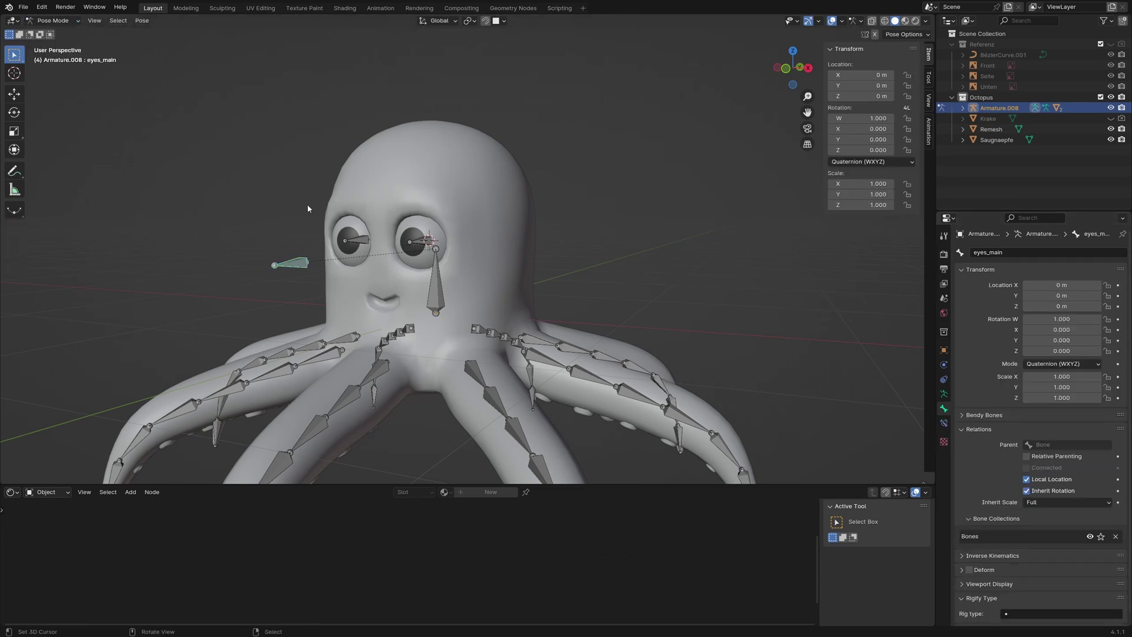
# Step: Select only the eye.L bone and add a driver to its X quaternion rotation
pyautogui.hotkey('alt', 'a')
pyautogui.click(417, 246)
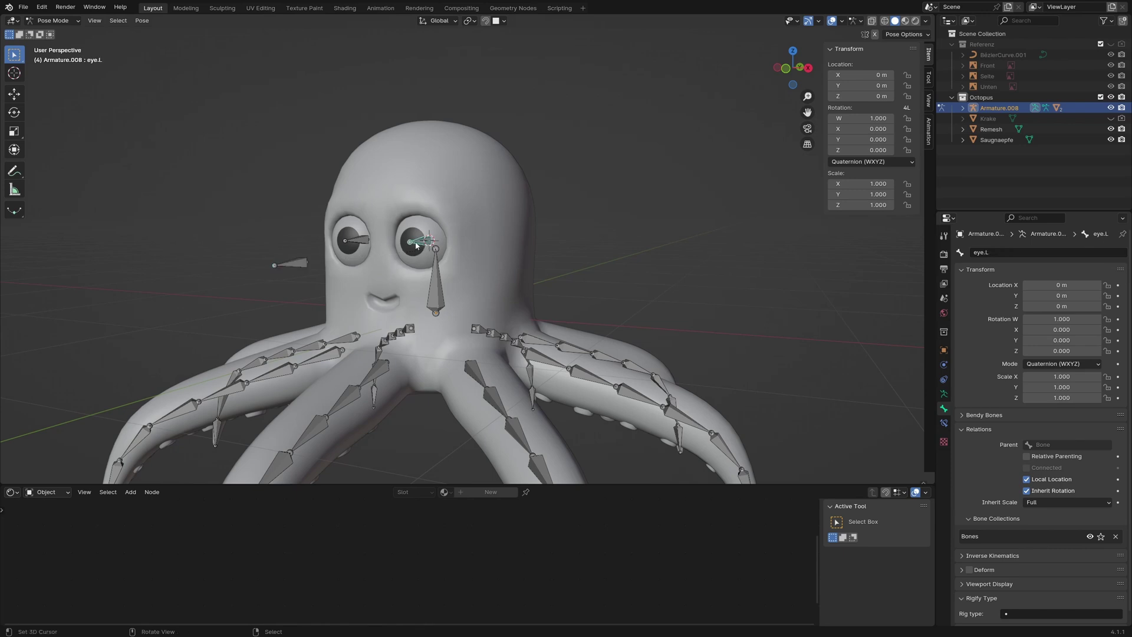
pyautogui.click(1054, 331)
pyautogui.press('Escape')
pyautogui.rightClick(1056, 330)
pyautogui.click(1026, 354)
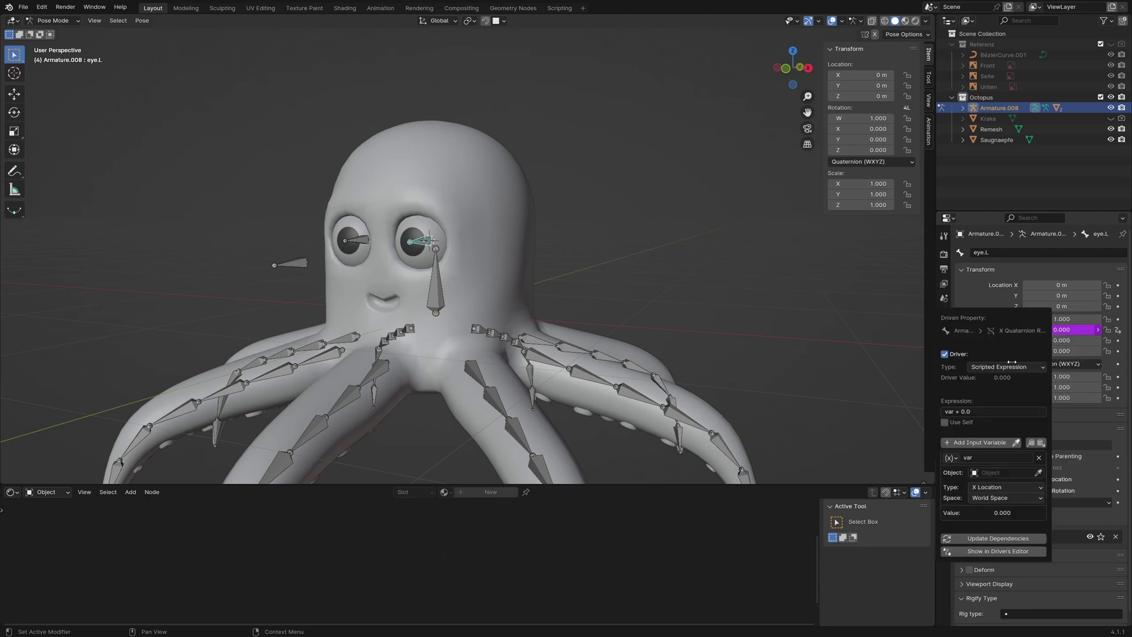
# Step: Set the driver variable to the Z Location of Armature.008's eyes_main bone in Local Space
pyautogui.click(1003, 474)
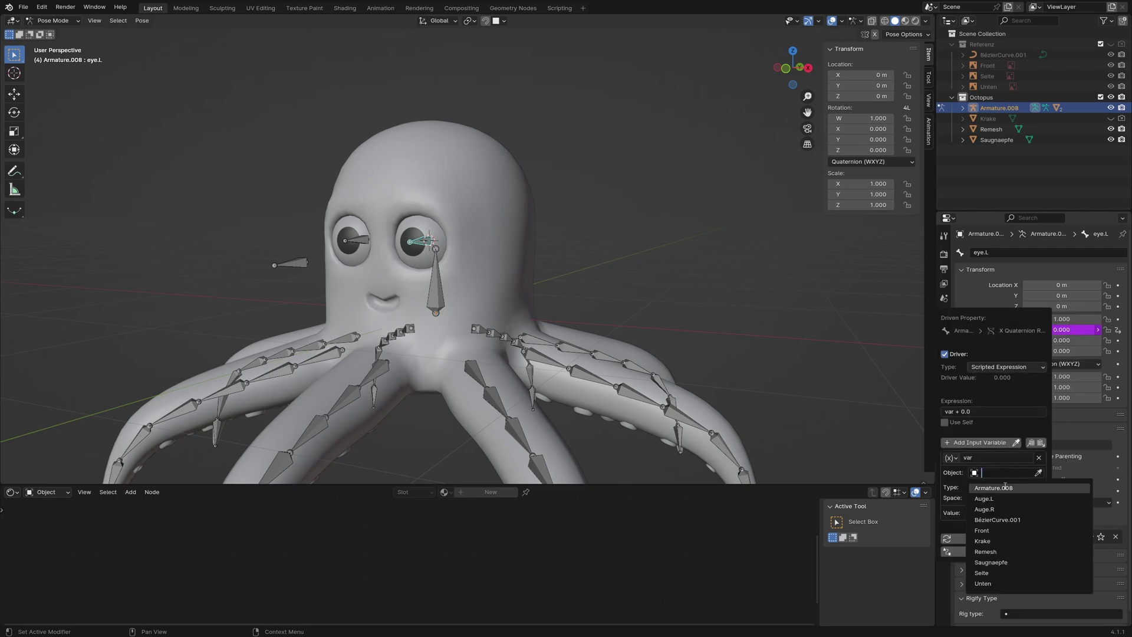
pyautogui.click(1006, 486)
pyautogui.click(1007, 484)
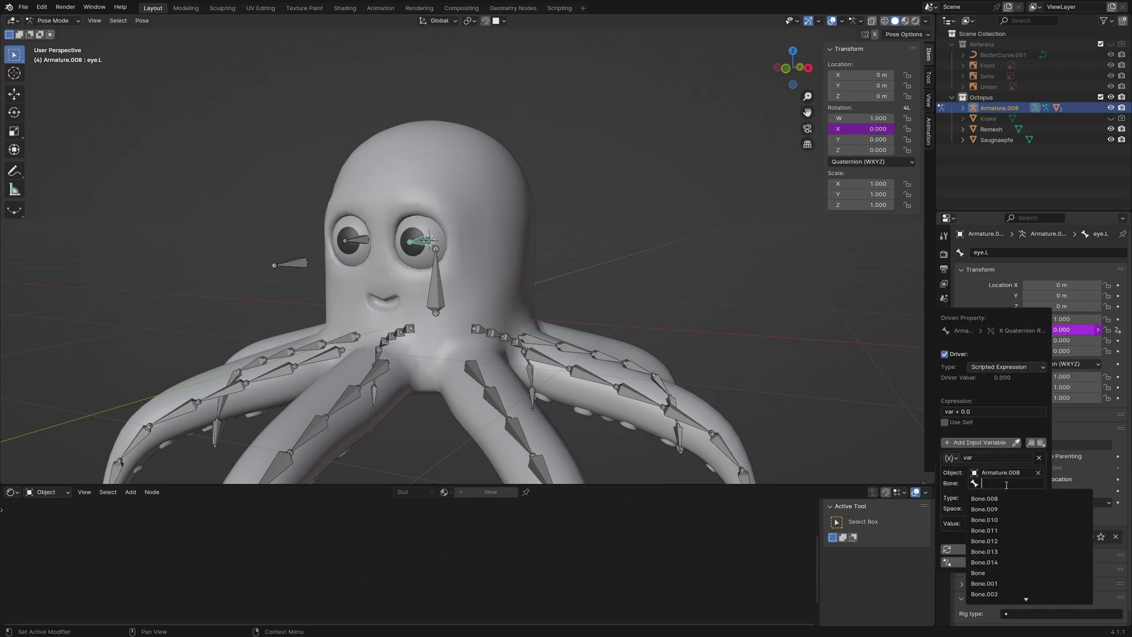
pyautogui.write('eye')
pyautogui.click(1015, 519)
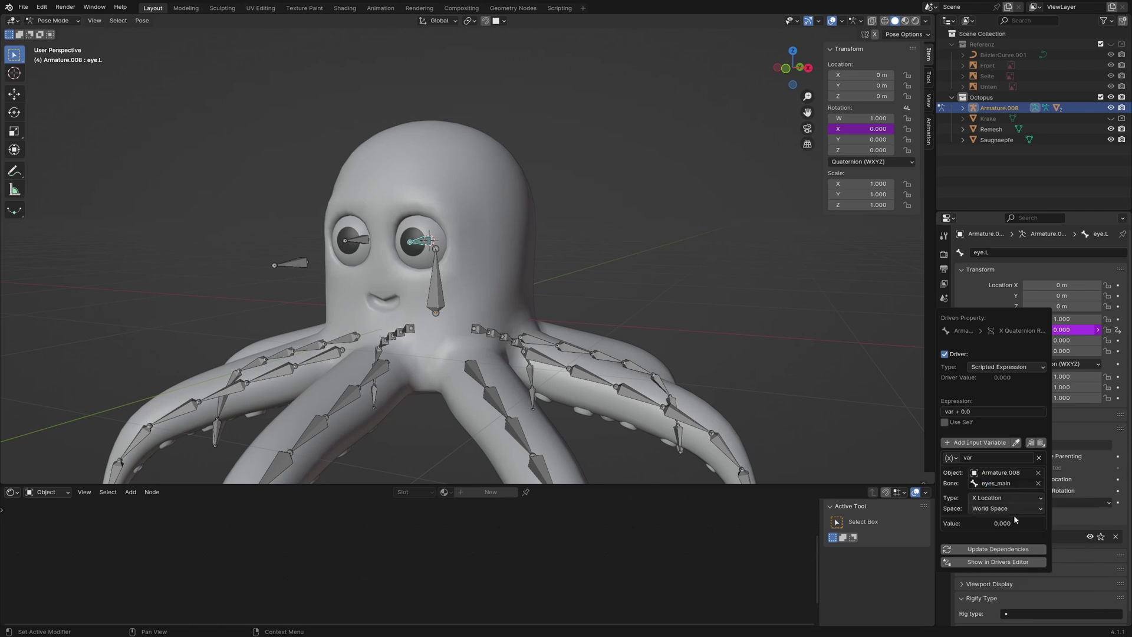
pyautogui.click(1001, 499)
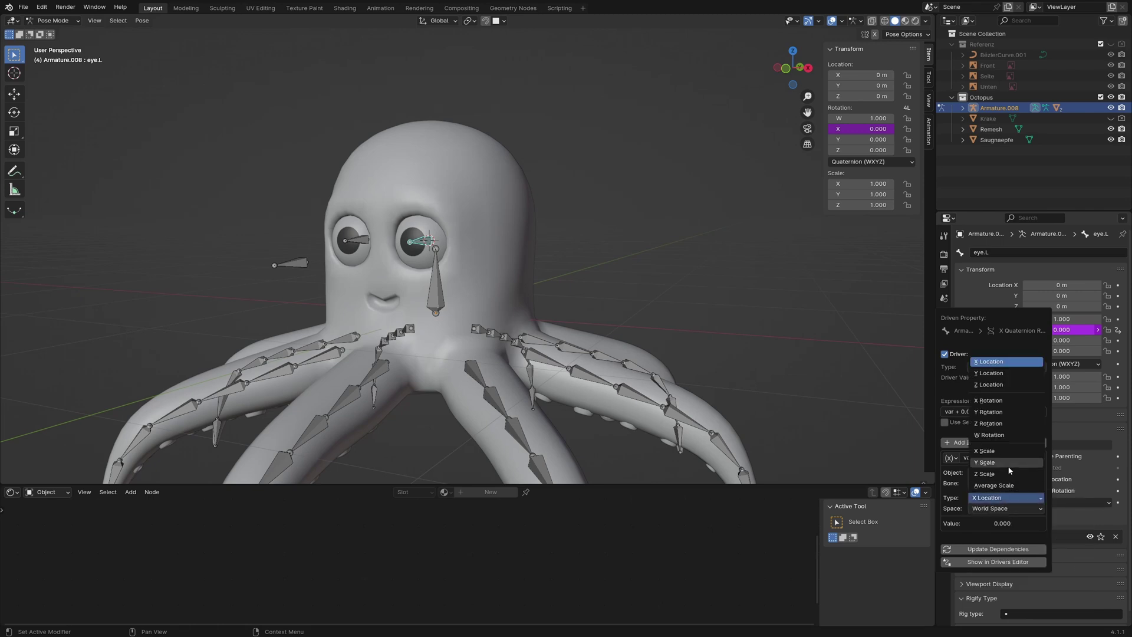
pyautogui.click(1005, 386)
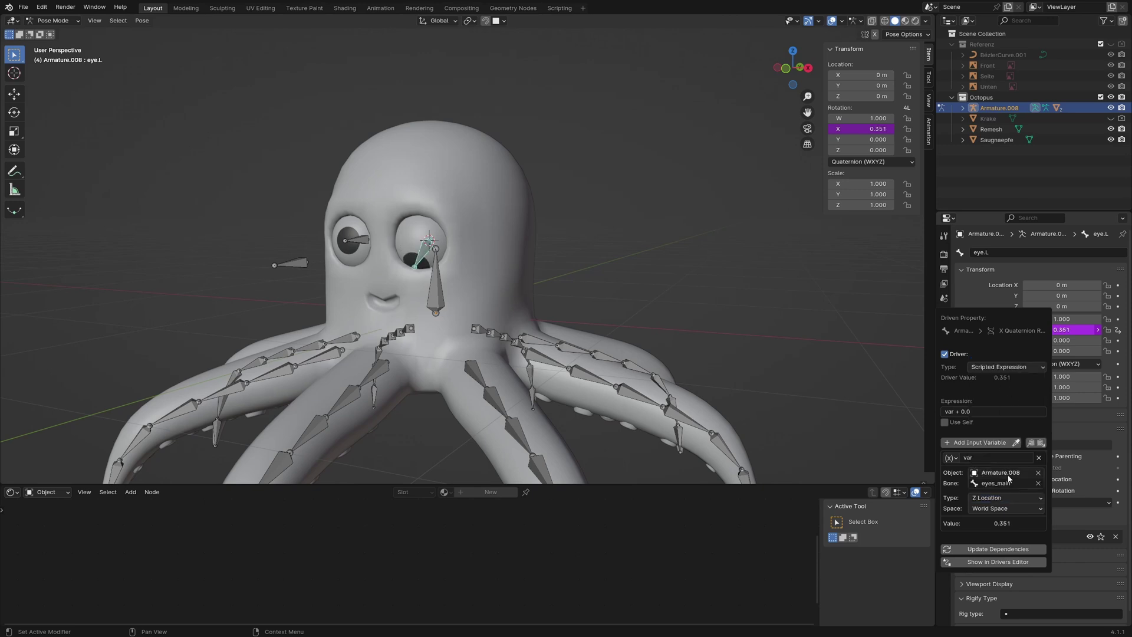
pyautogui.click(1008, 509)
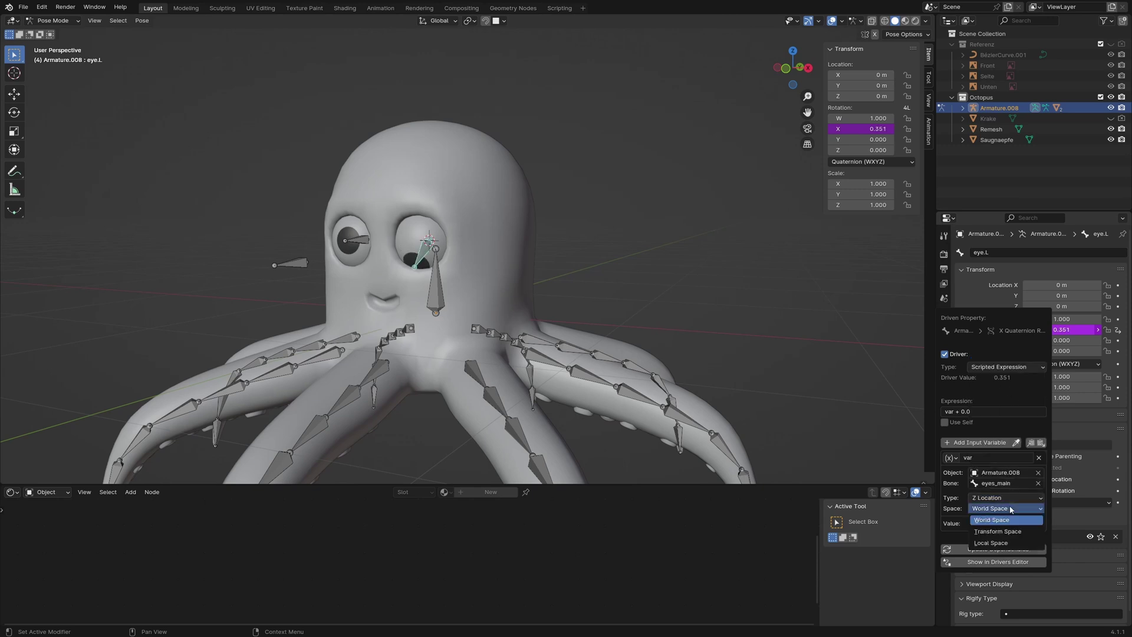
pyautogui.click(1004, 544)
pyautogui.click(986, 548)
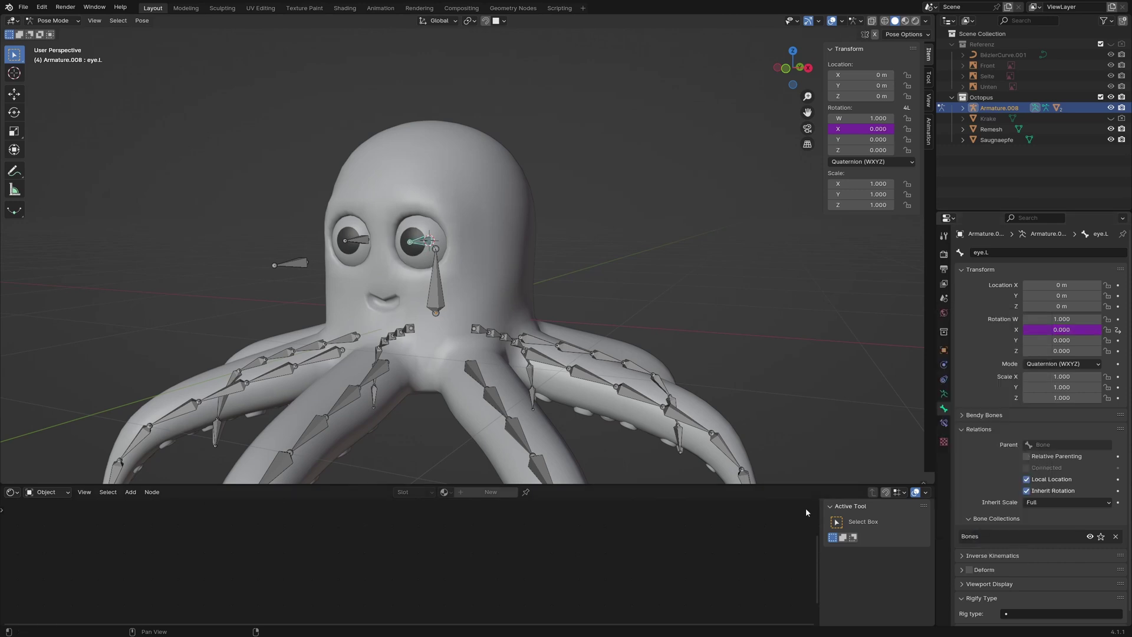
# Step: Copy the eye.L bone's X rotation driver and paste it onto its Z rotation
pyautogui.rightClick(1038, 330)
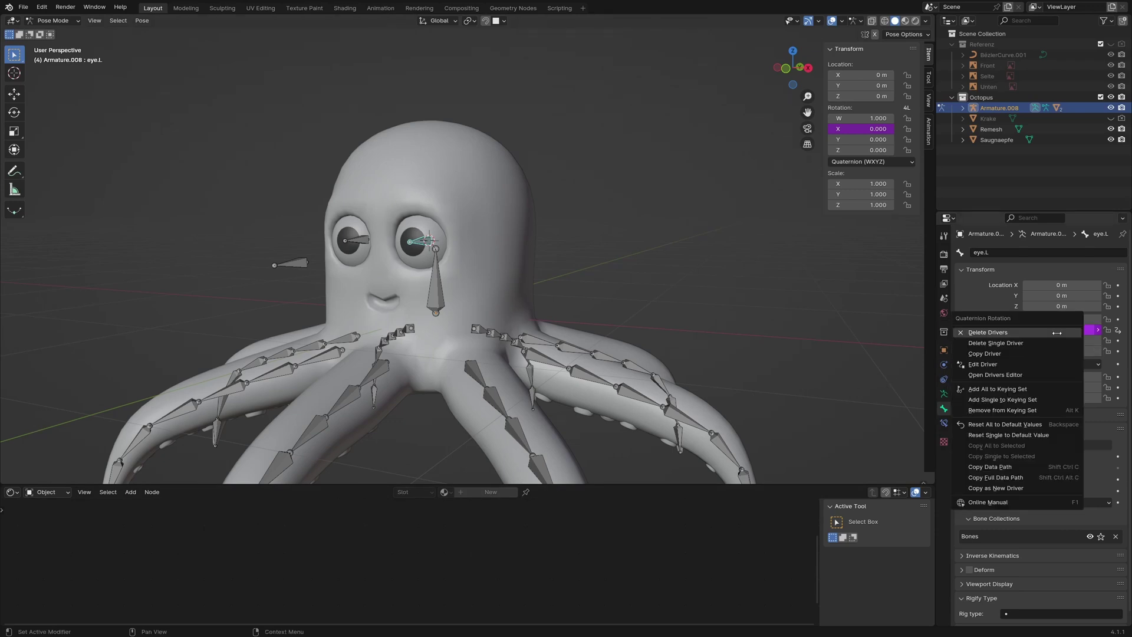
pyautogui.click(1036, 353)
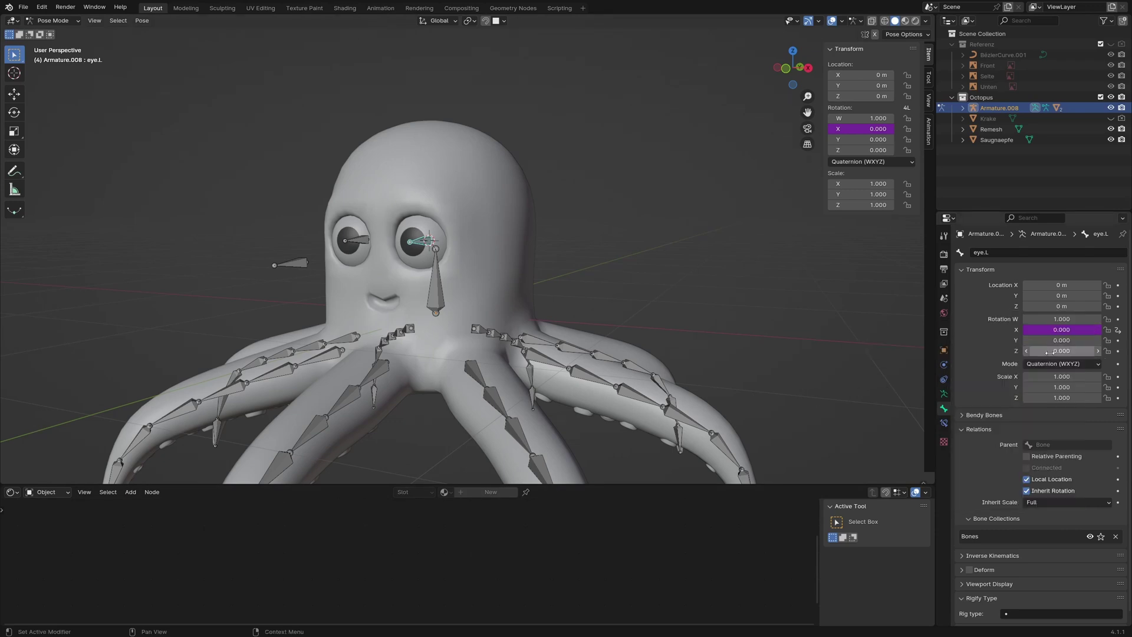
pyautogui.rightClick(1048, 352)
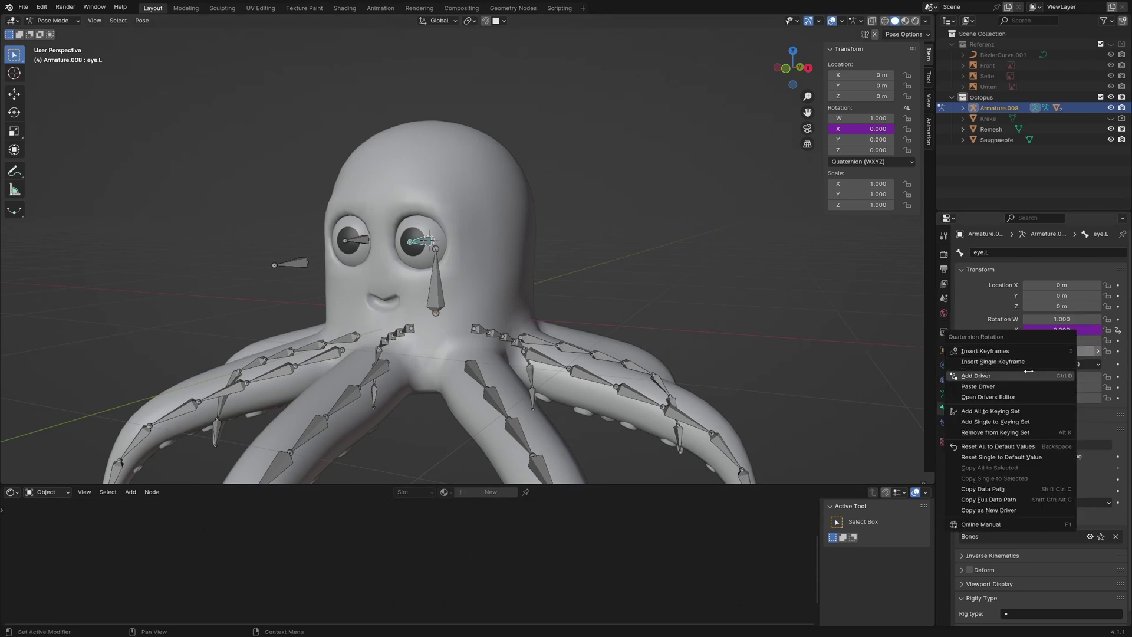
pyautogui.click(1003, 387)
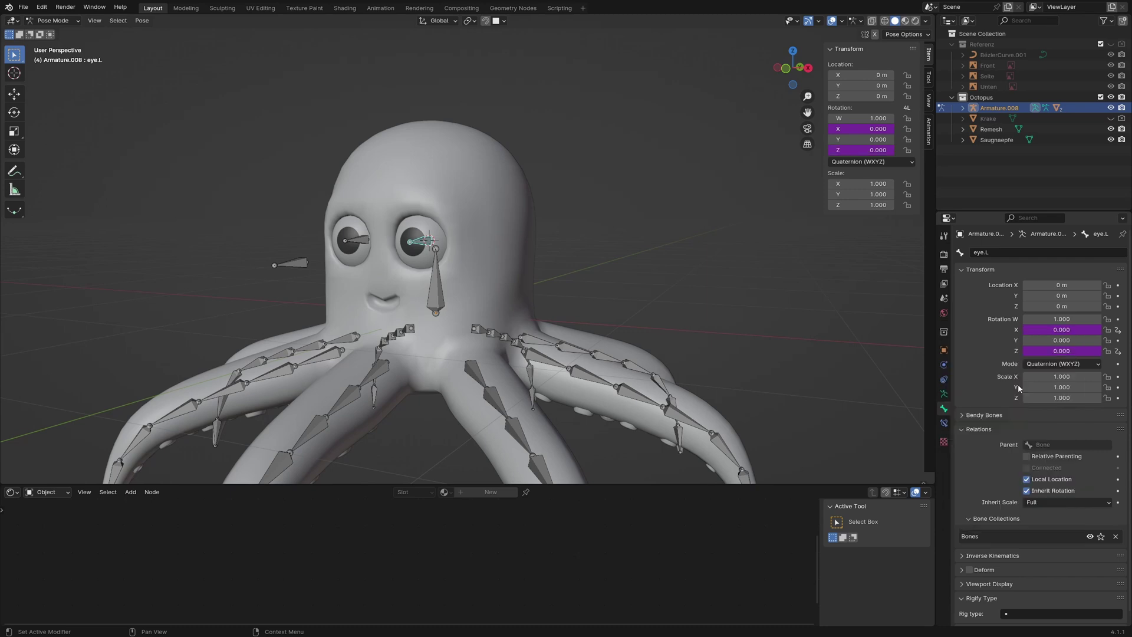
# Step: Edit the eye.L Z rotation driver to use the expression -var + 0.0 and the X Location of eyes_main
pyautogui.rightClick(1041, 351)
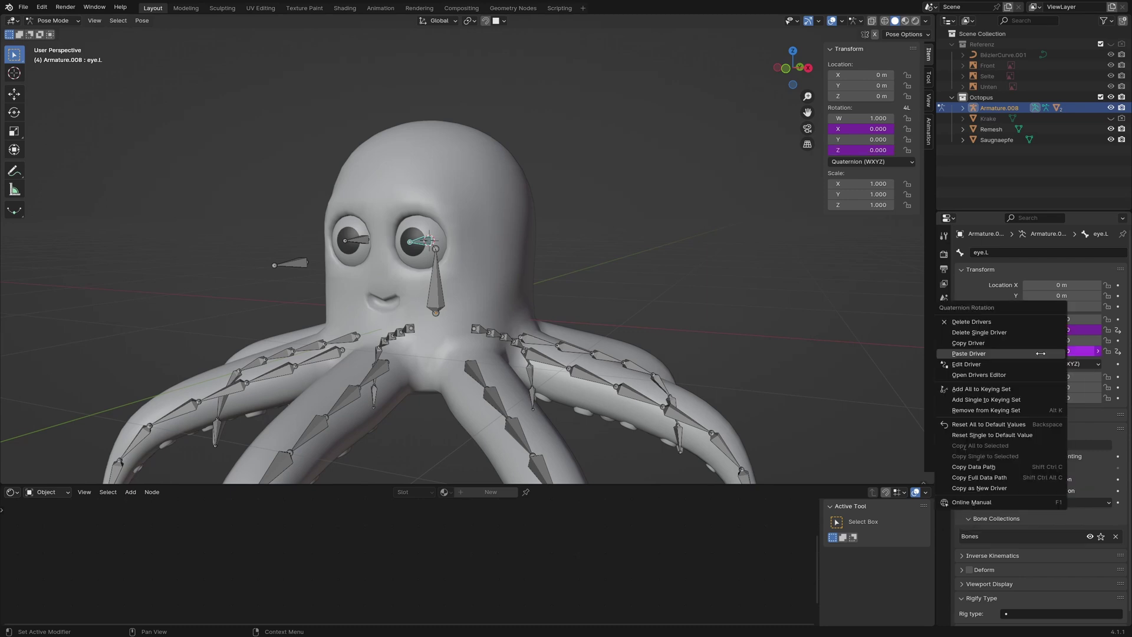
pyautogui.click(1020, 364)
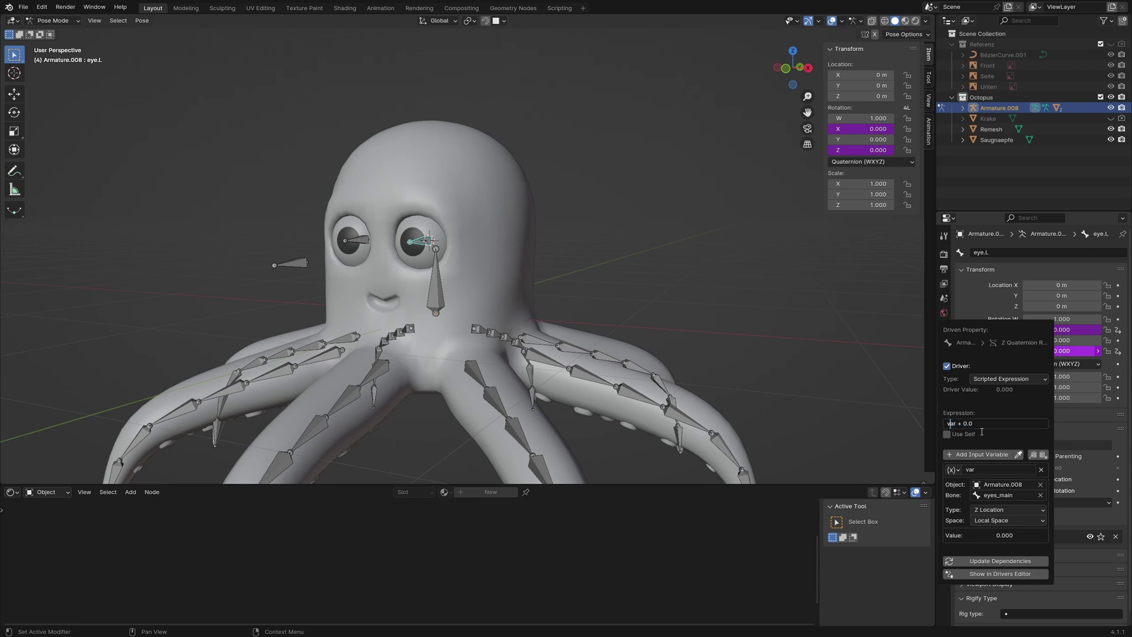
pyautogui.write('-')
pyautogui.click(1021, 510)
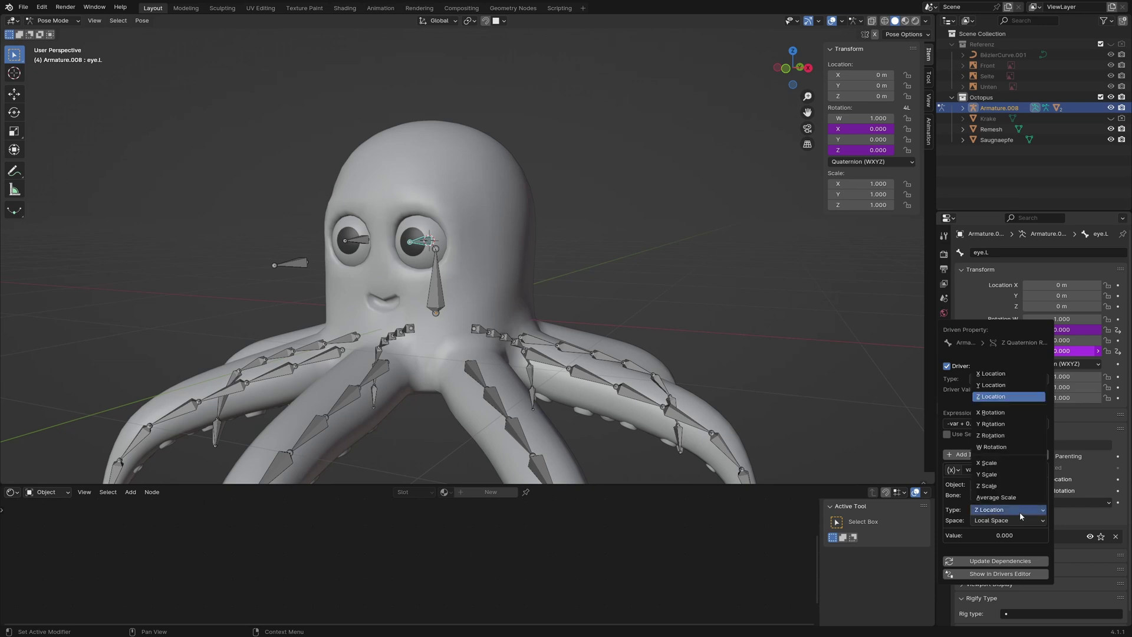
pyautogui.click(995, 374)
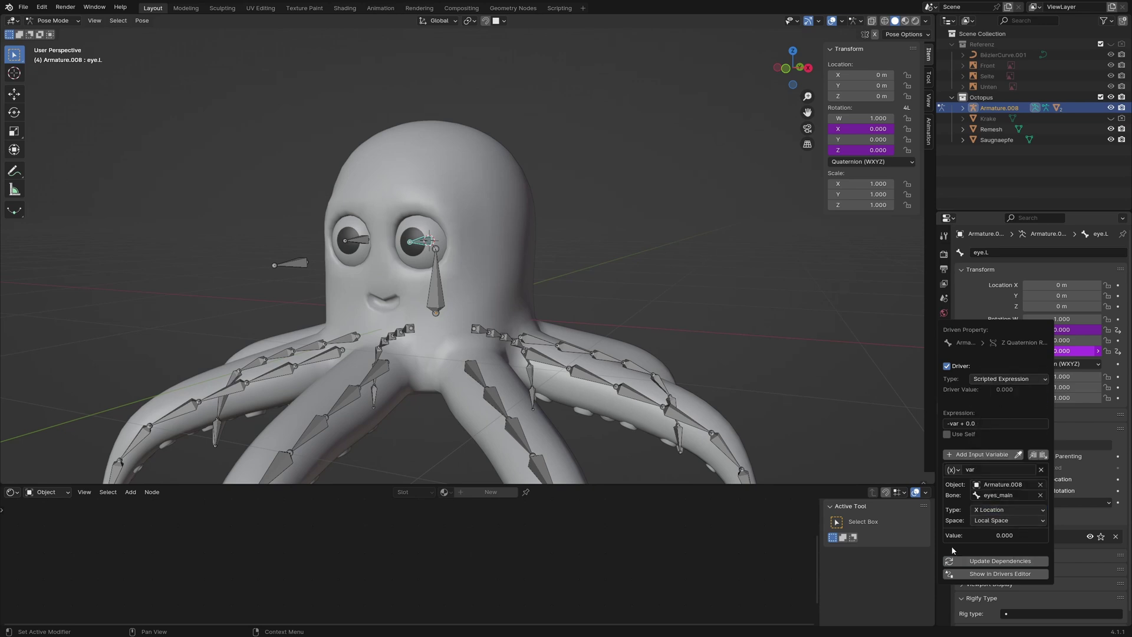
# Step: Test the eye.L drivers by moving the eyes_main bone, and cancel the move
pyautogui.click(297, 267)
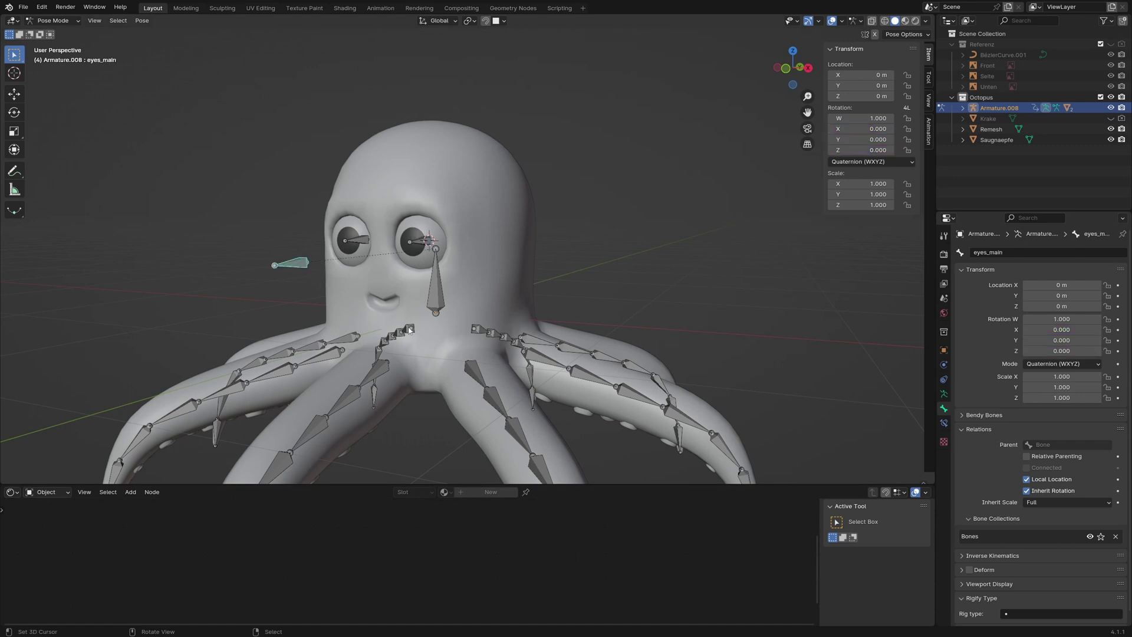
pyautogui.moveTo(410, 330); pyautogui.dragTo(421, 339, button='middle')
pyautogui.press('g')
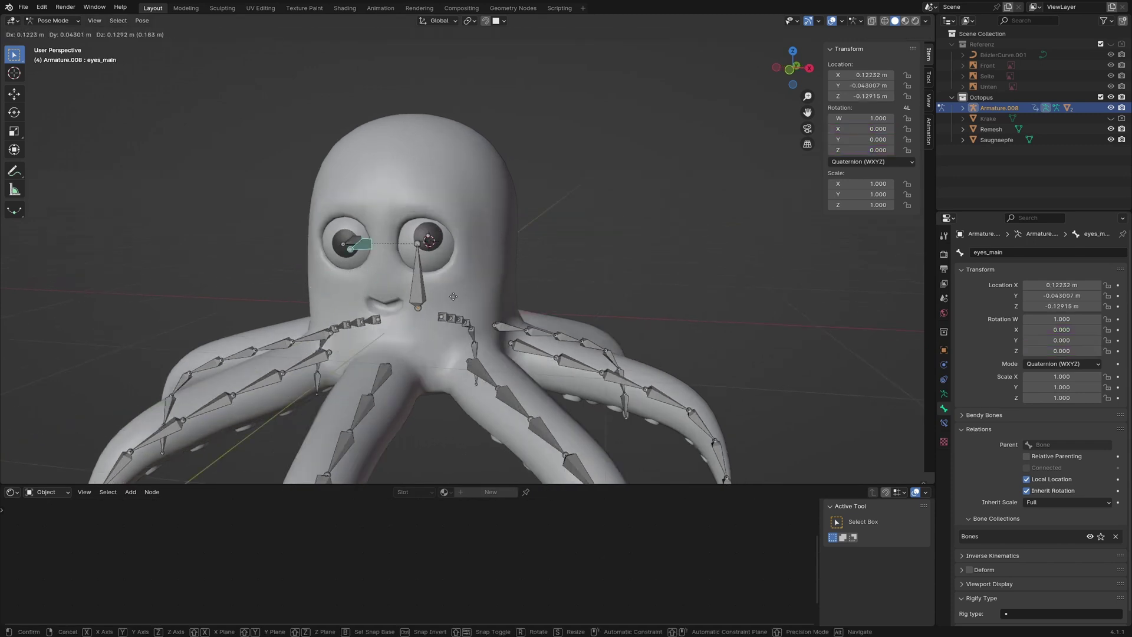
pyautogui.press('Escape')
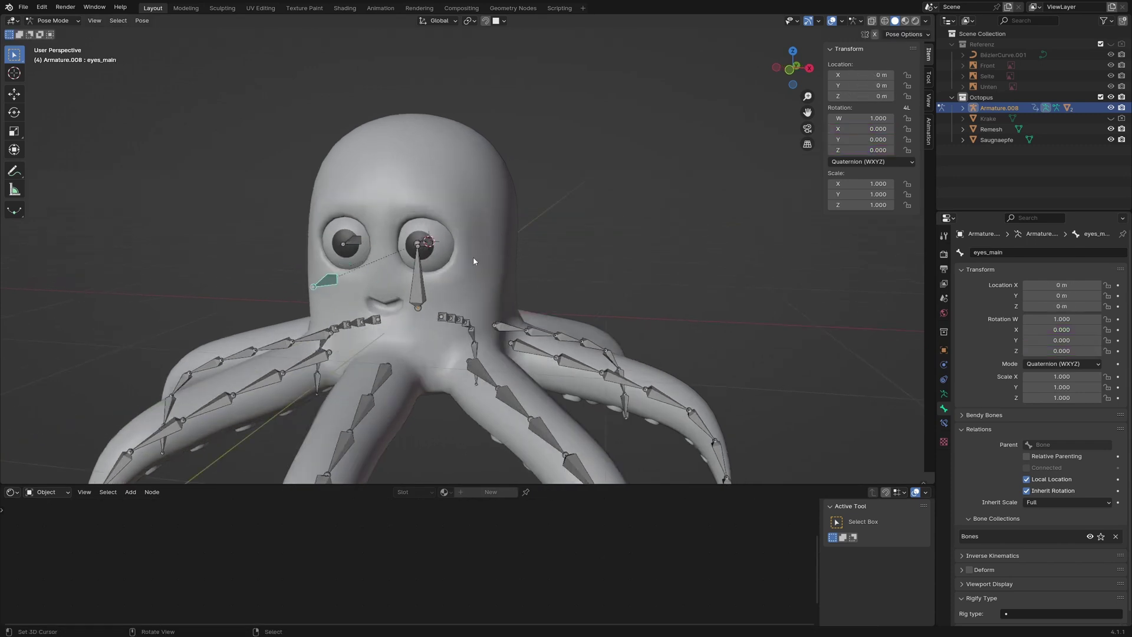
# Step: Copy the X rotation driver of the eye.L bone and paste it onto the X rotation of eye.R
pyautogui.moveTo(466, 263); pyautogui.dragTo(443, 263, button='middle')
pyautogui.rightClick(421, 241)
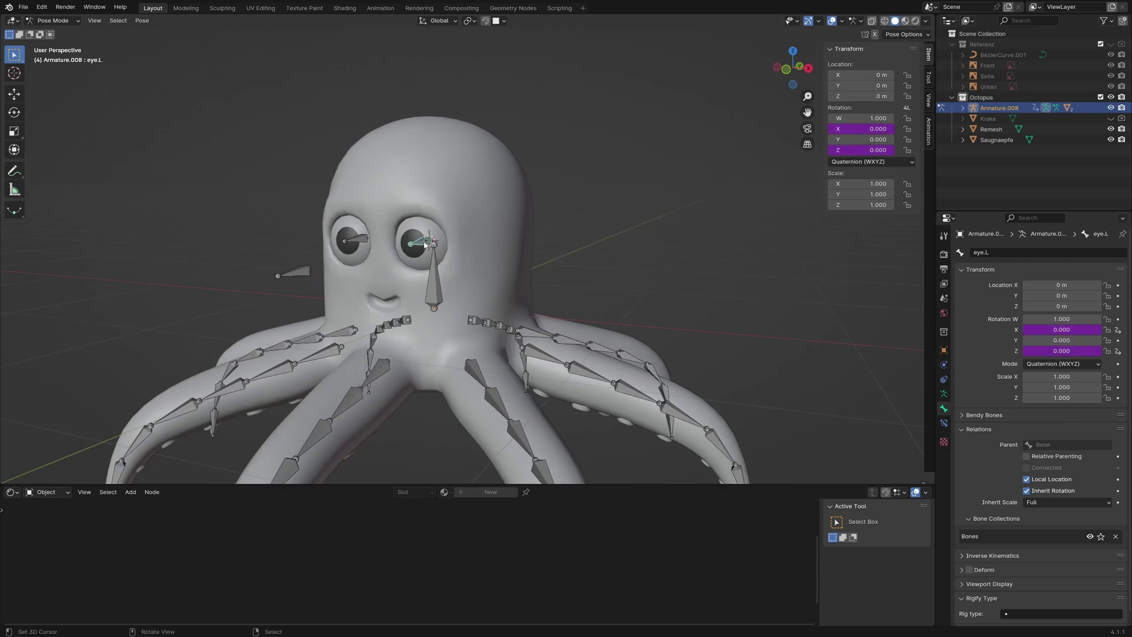
pyautogui.rightClick(1046, 329)
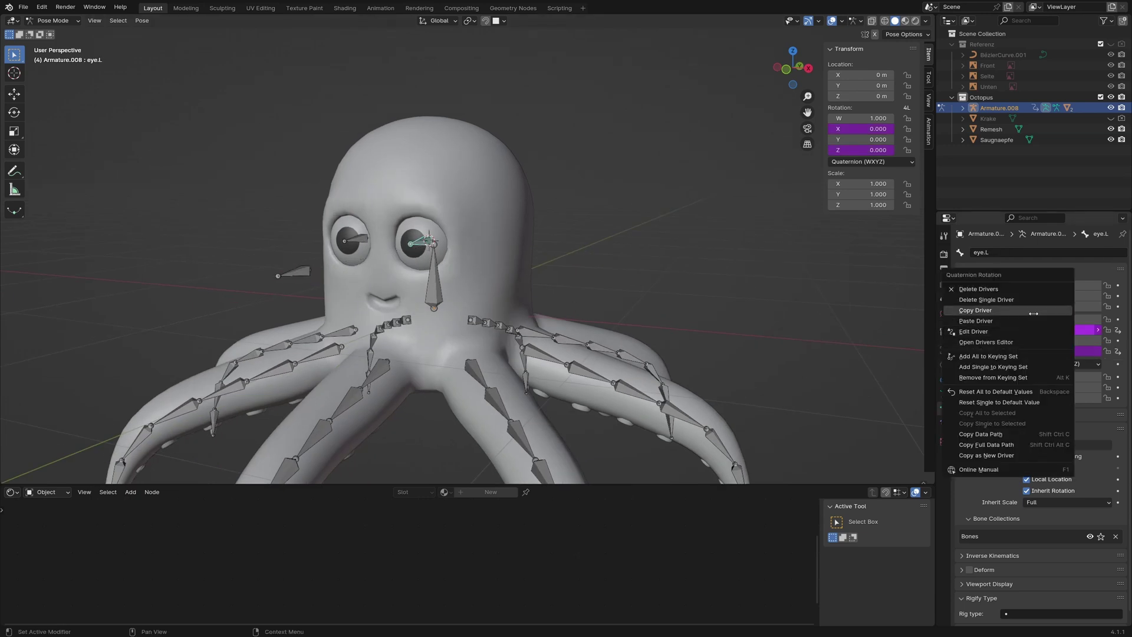
pyautogui.click(1033, 313)
pyautogui.click(364, 243)
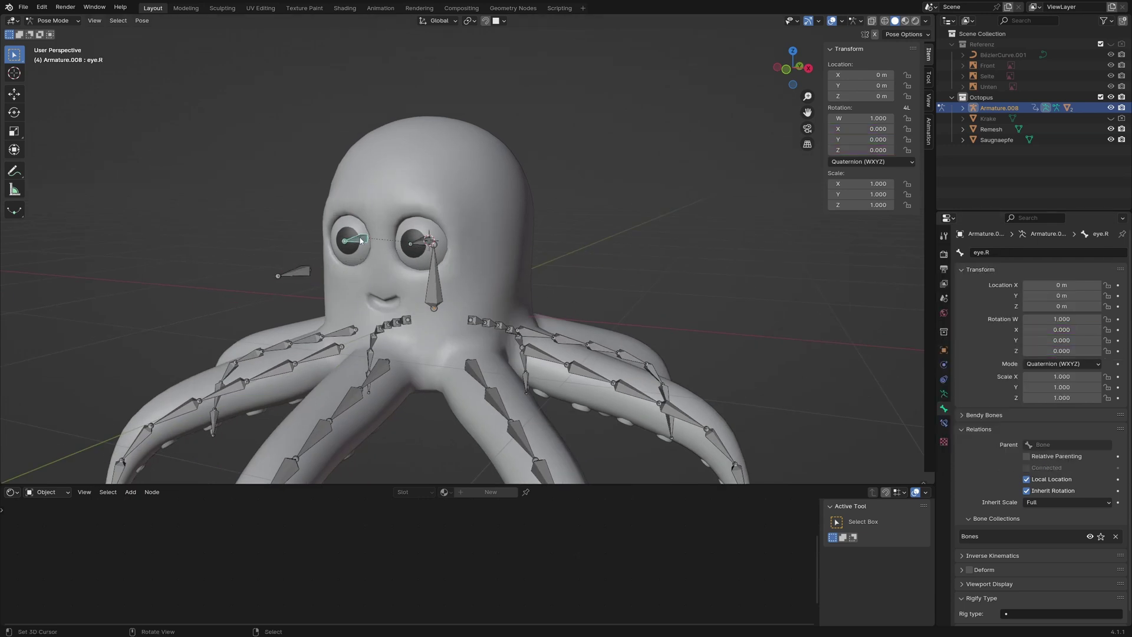
pyautogui.rightClick(1062, 330)
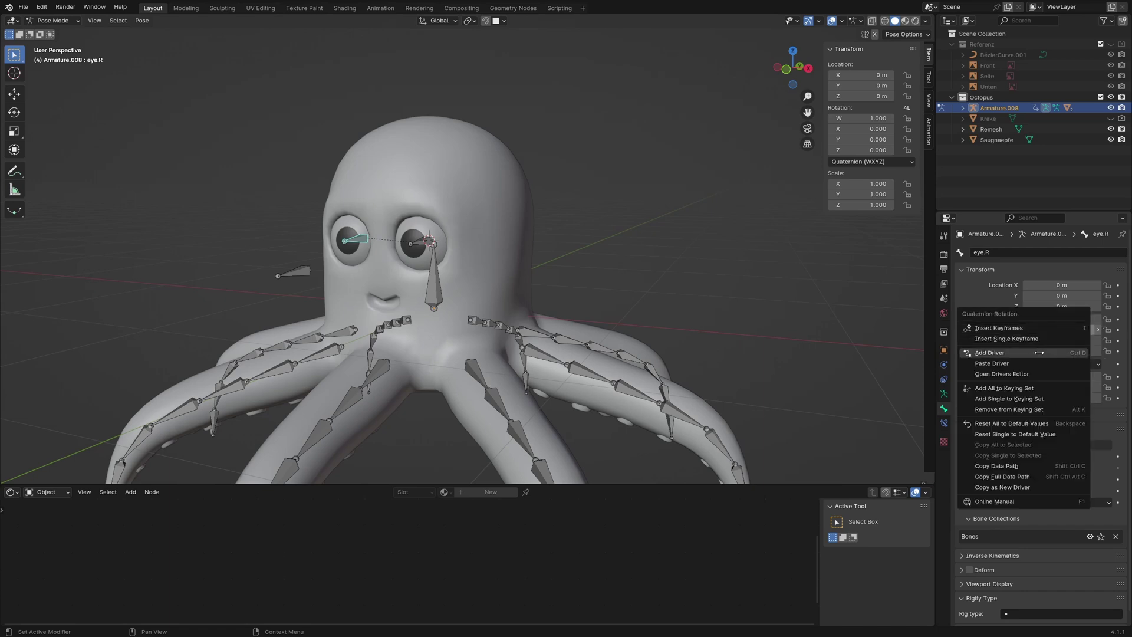
pyautogui.click(1056, 365)
# Step: Copy the Z rotation driver of the eye.L bone and paste it onto the Z rotation of eye.R
pyautogui.click(429, 245)
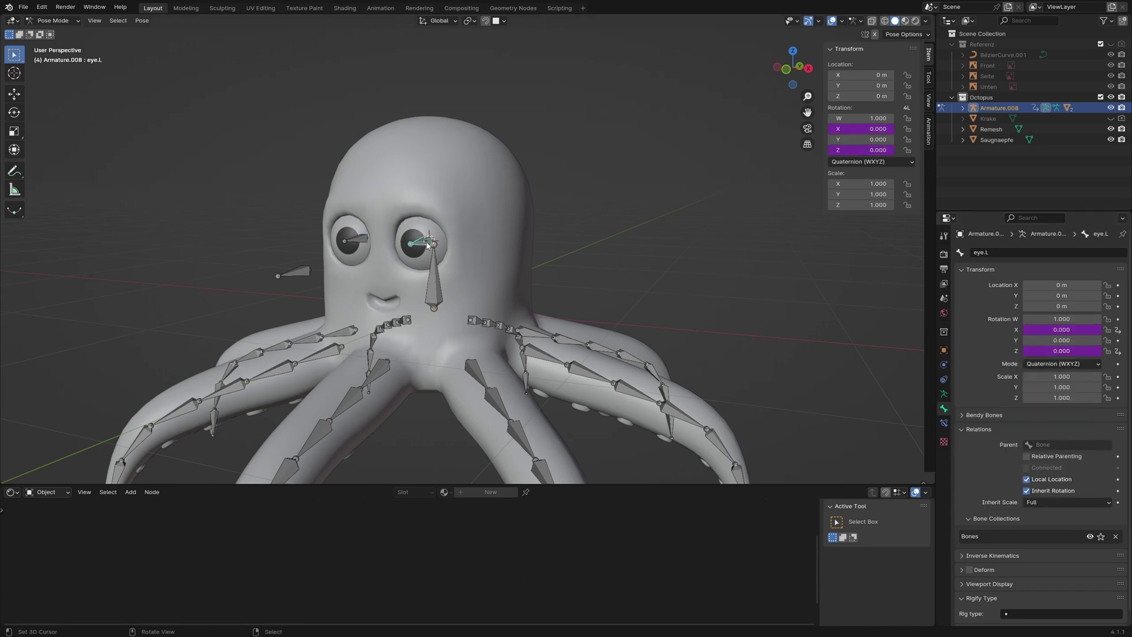
pyautogui.rightClick(1051, 351)
pyautogui.click(1049, 342)
pyautogui.rightClick(357, 239)
pyautogui.rightClick(1049, 350)
pyautogui.click(1046, 384)
# Step: Move the eyes_main bone temporarily to check that both eyes follow it
pyautogui.click(293, 272)
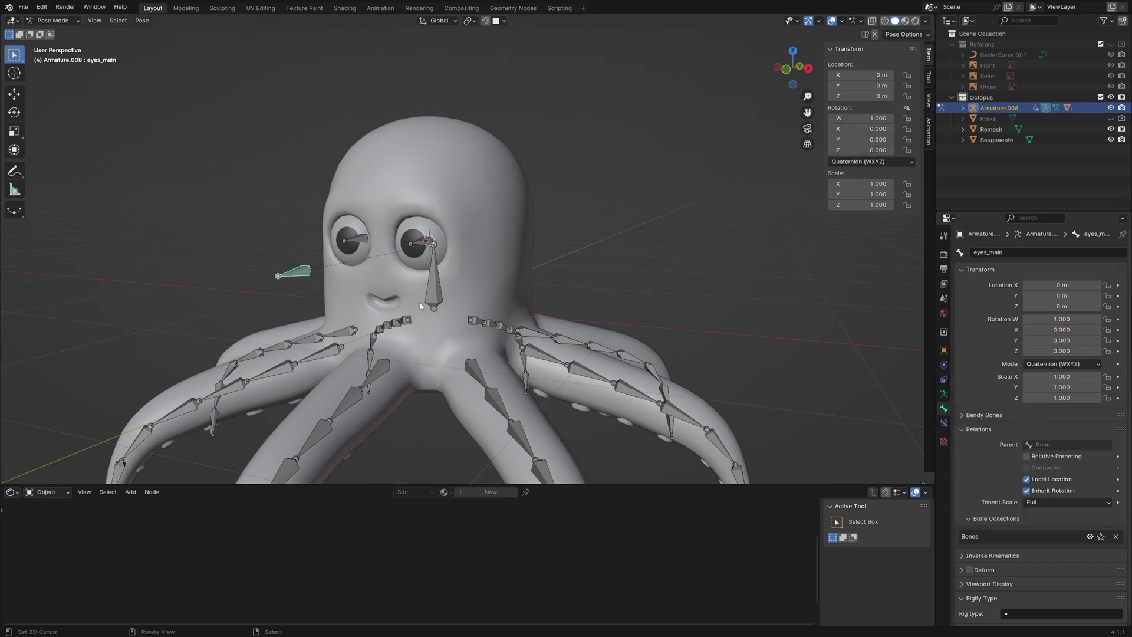
pyautogui.moveTo(293, 271); pyautogui.dragTo(485, 318, button='middle')
pyautogui.press('g')
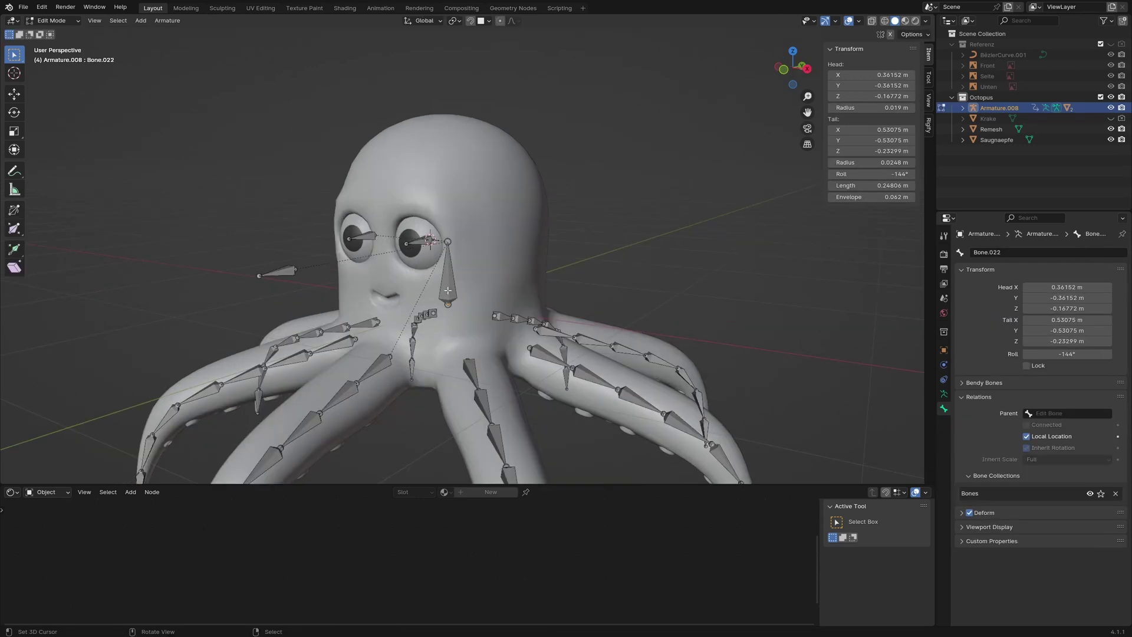
# Step: Rename the central vertical bone of the armature as main in Edit Mode
pyautogui.click(447, 290)
pyautogui.doubleClick(997, 255)
pyautogui.write('main')
pyautogui.press('Return')
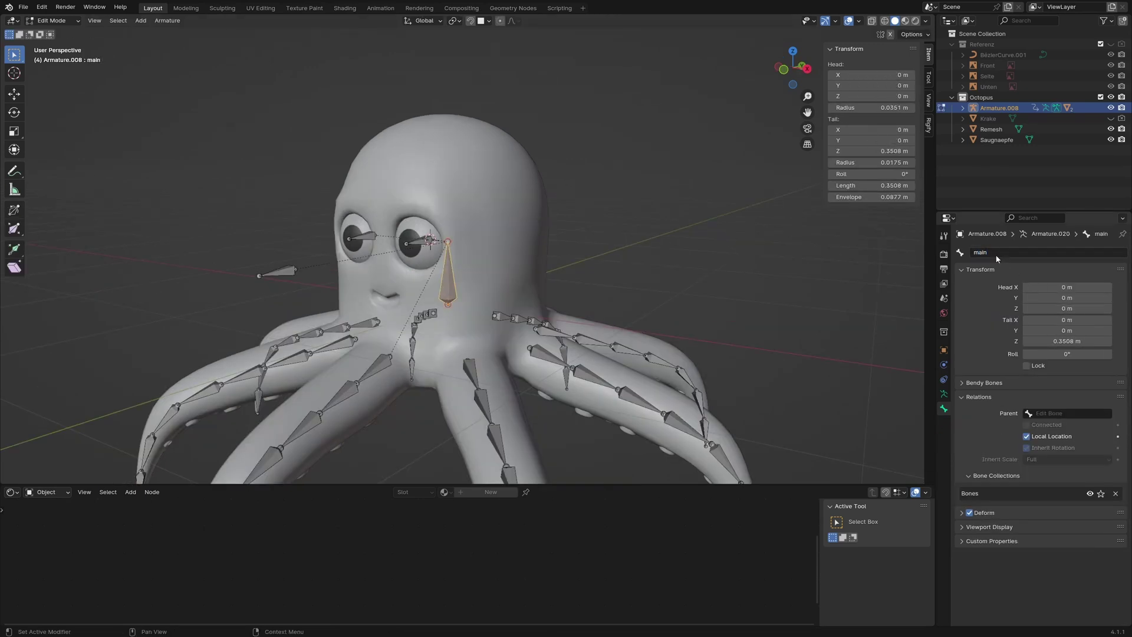
# Step: Copy the name main and set that bone as the parent of Bone.022, the first bone of its tentacle
pyautogui.doubleClick(997, 255)
pyautogui.hotkey('ctrl', 'c')
pyautogui.click(1011, 273)
pyautogui.click(473, 368)
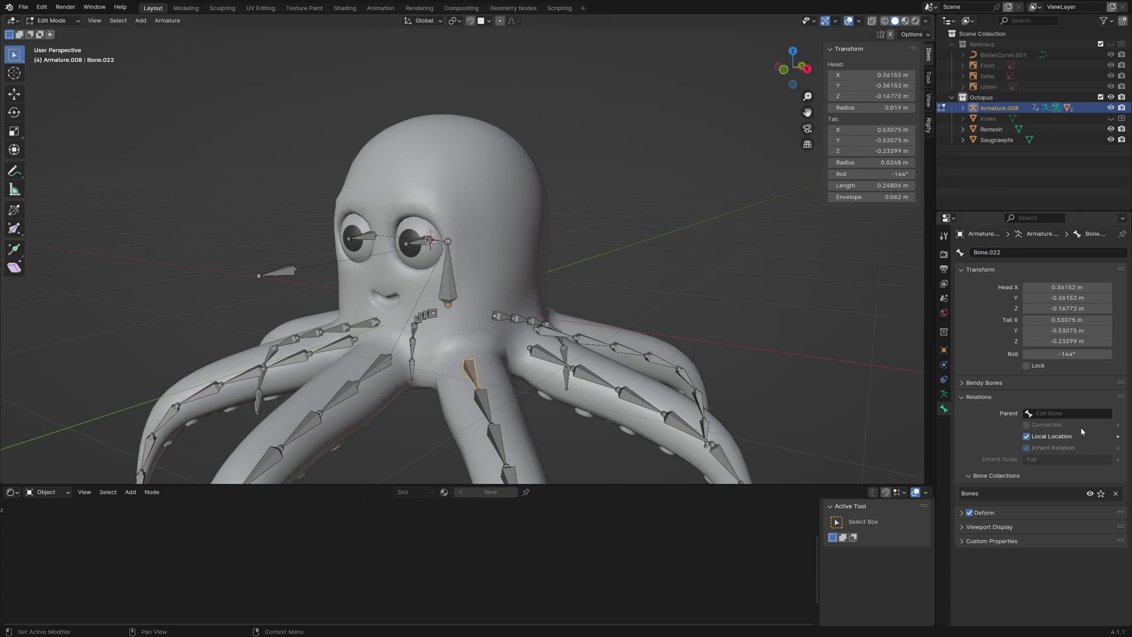
pyautogui.click(1068, 413)
pyautogui.write('main')
pyautogui.press('Return')
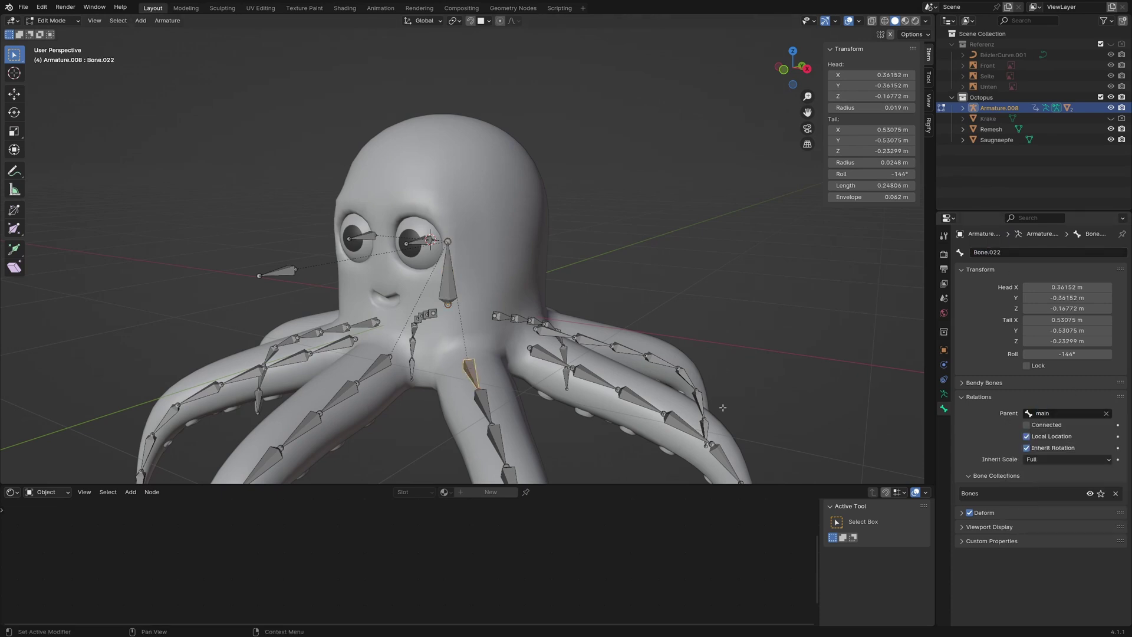
# Step: Set main as the parent of Bone.029, the first bone of the neighbouring tentacle
pyautogui.click(552, 358)
pyautogui.click(1048, 415)
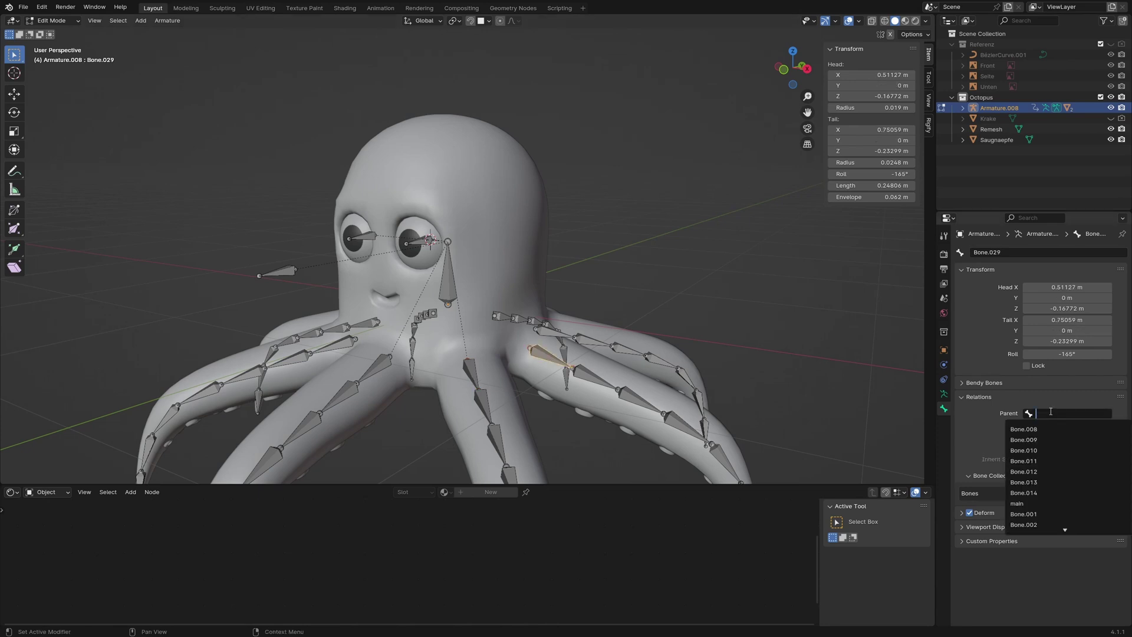
pyautogui.write('main')
pyautogui.press('Return')
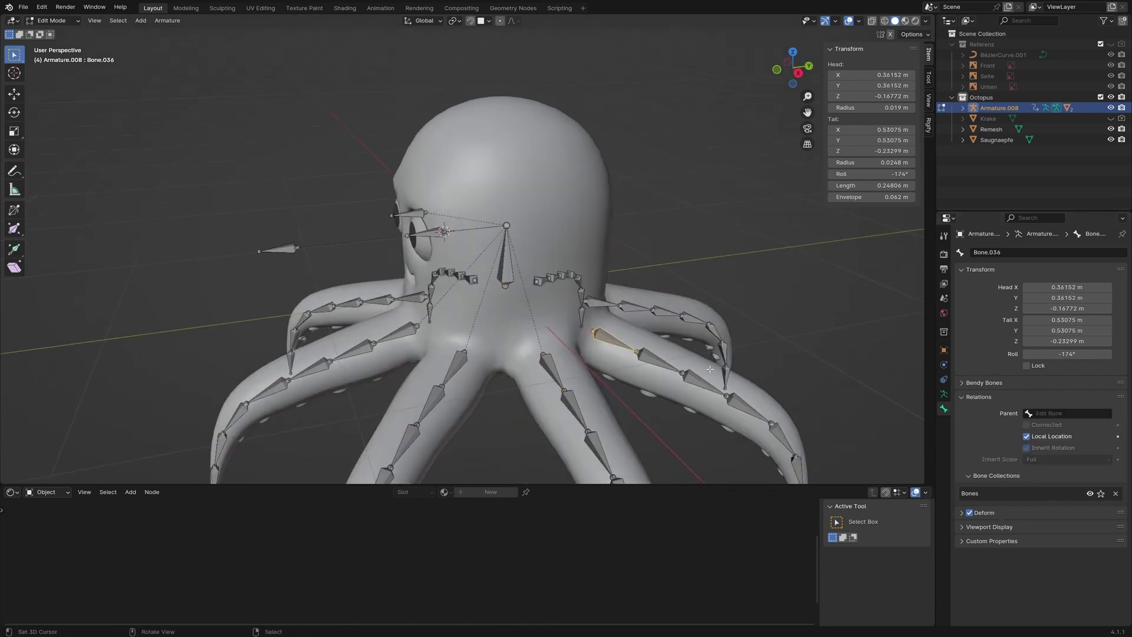
# Step: Set main as the parent of the first bone of each remaining tentacle, including Bone.036, Bone.043 and Bone.001
pyautogui.click(1049, 415)
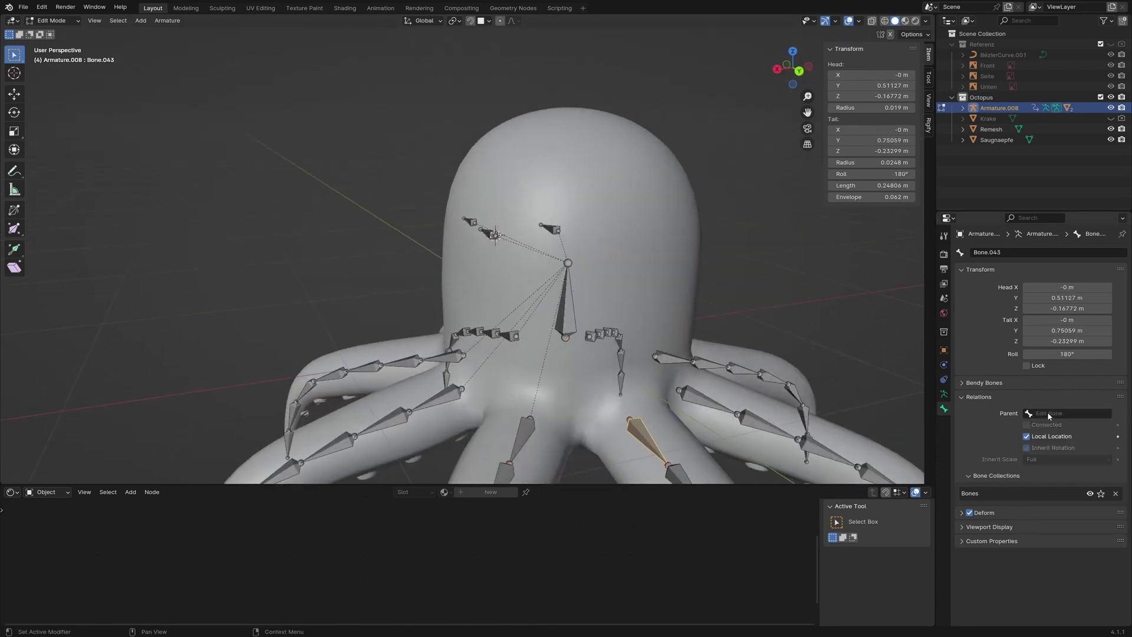
pyautogui.click(1050, 414)
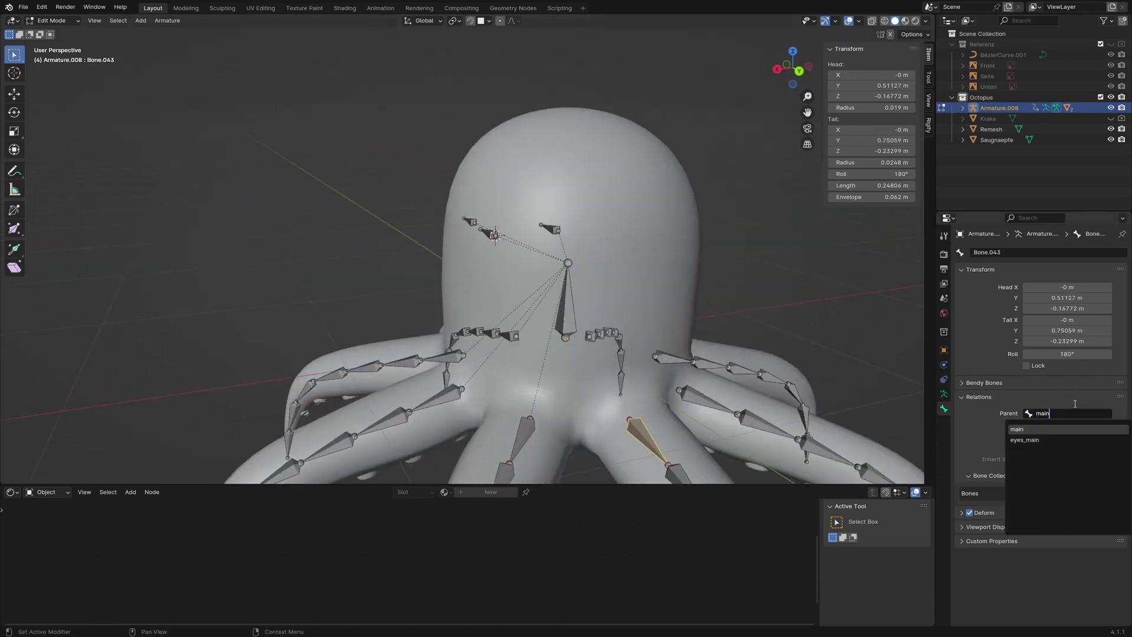
pyautogui.click(1056, 414)
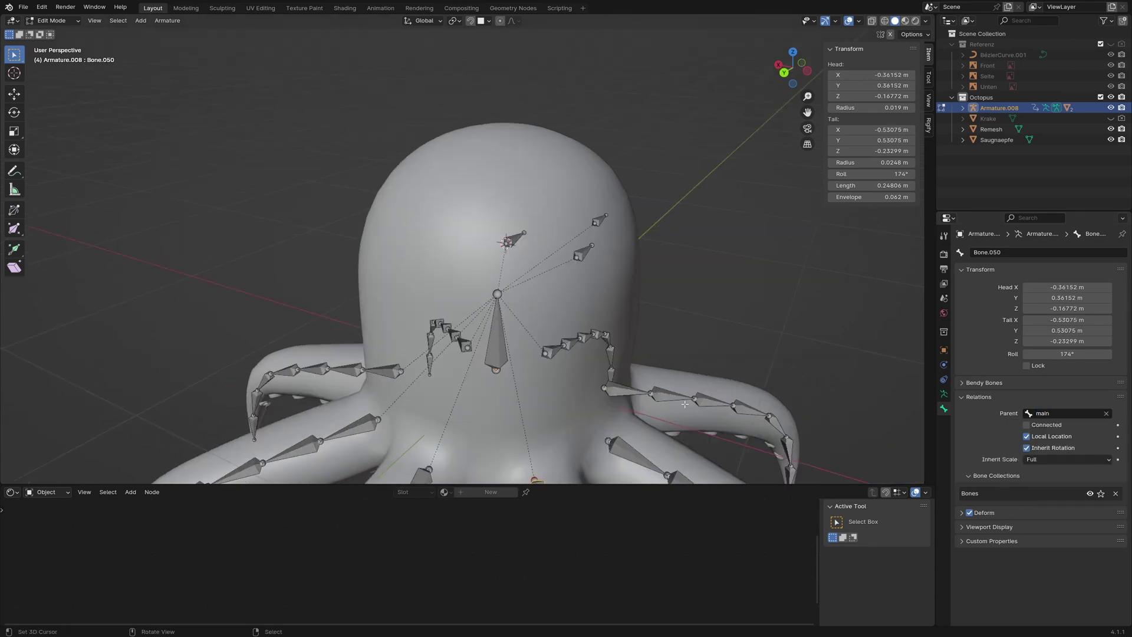
pyautogui.click(1059, 412)
pyautogui.click(1017, 504)
pyautogui.click(1049, 415)
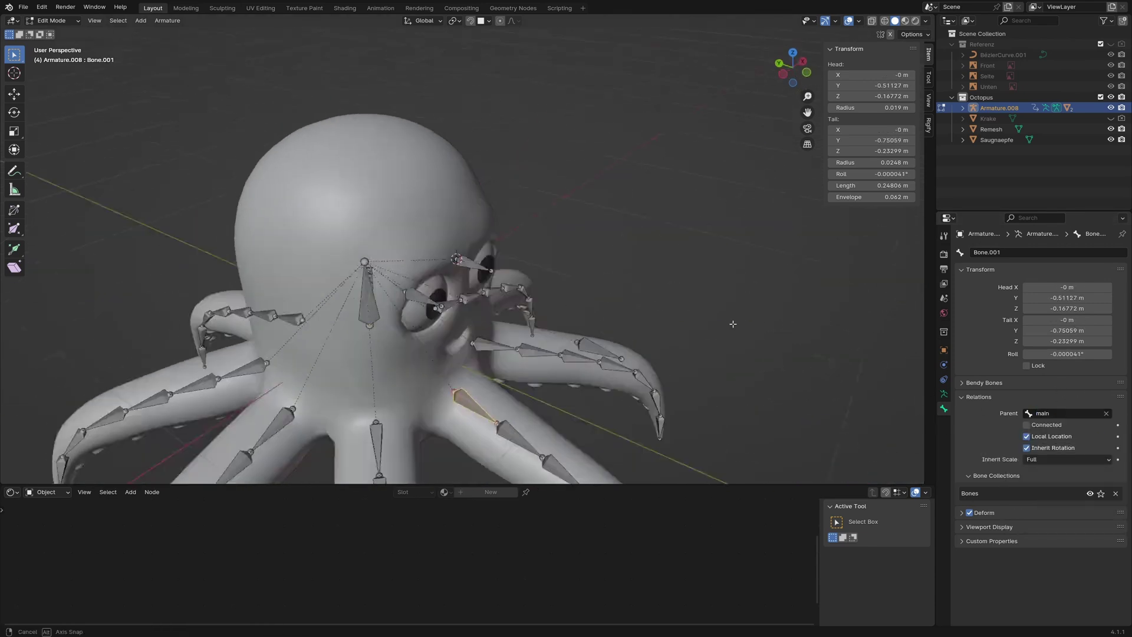
# Step: Select the Saugnaepfe mesh in Object Mode and turn on the Face Orientation overlay
pyautogui.click(997, 140)
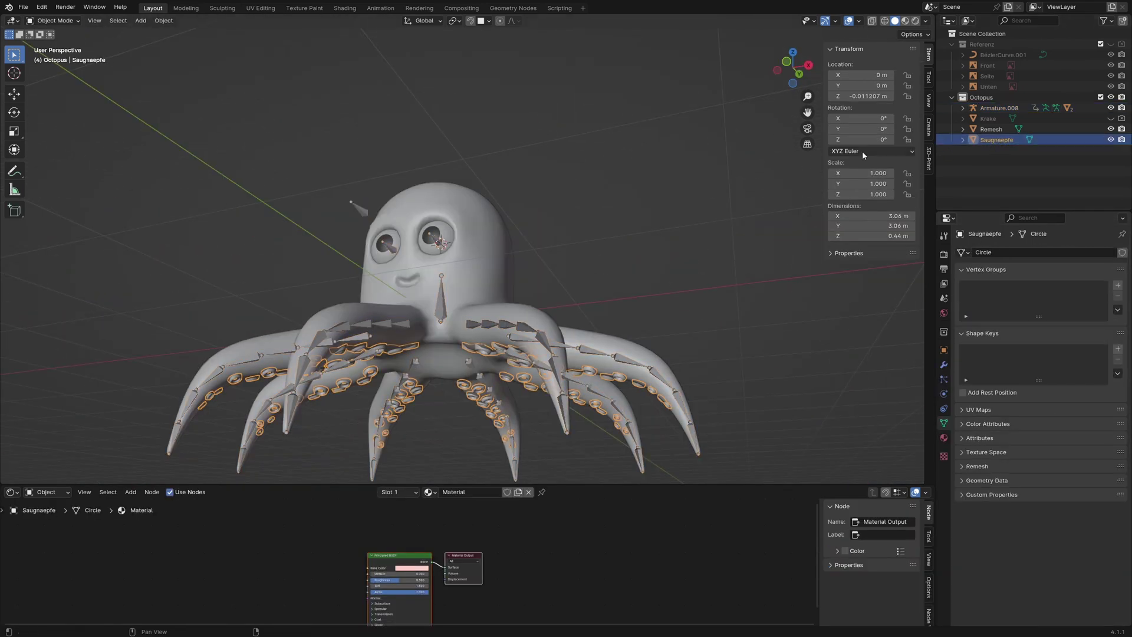
pyautogui.click(864, 21)
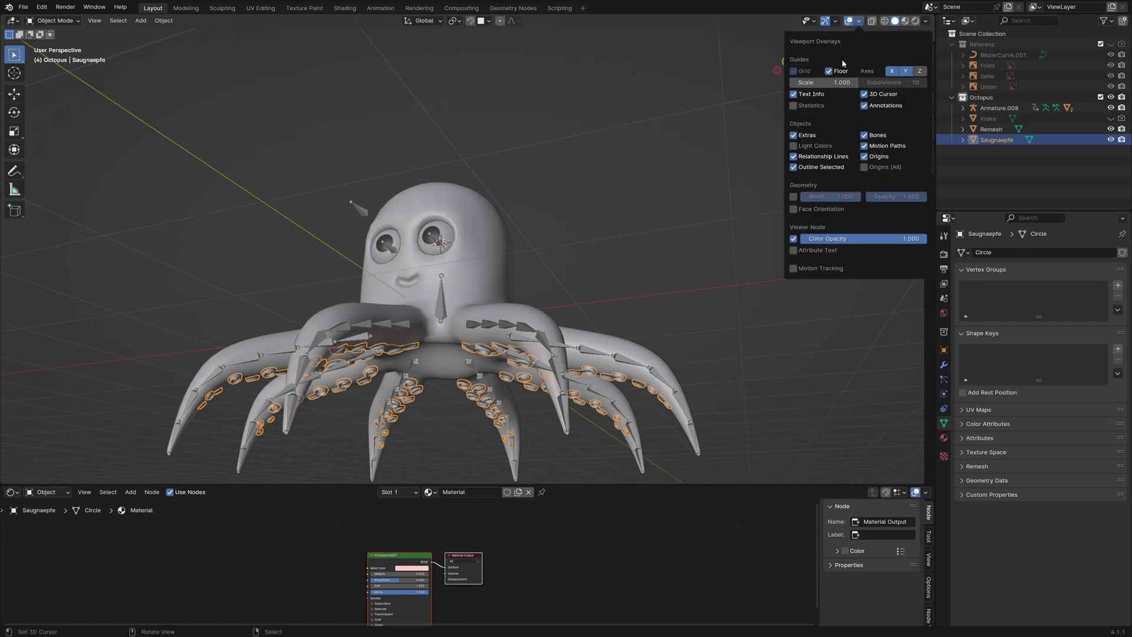
pyautogui.click(806, 208)
pyautogui.press('n')
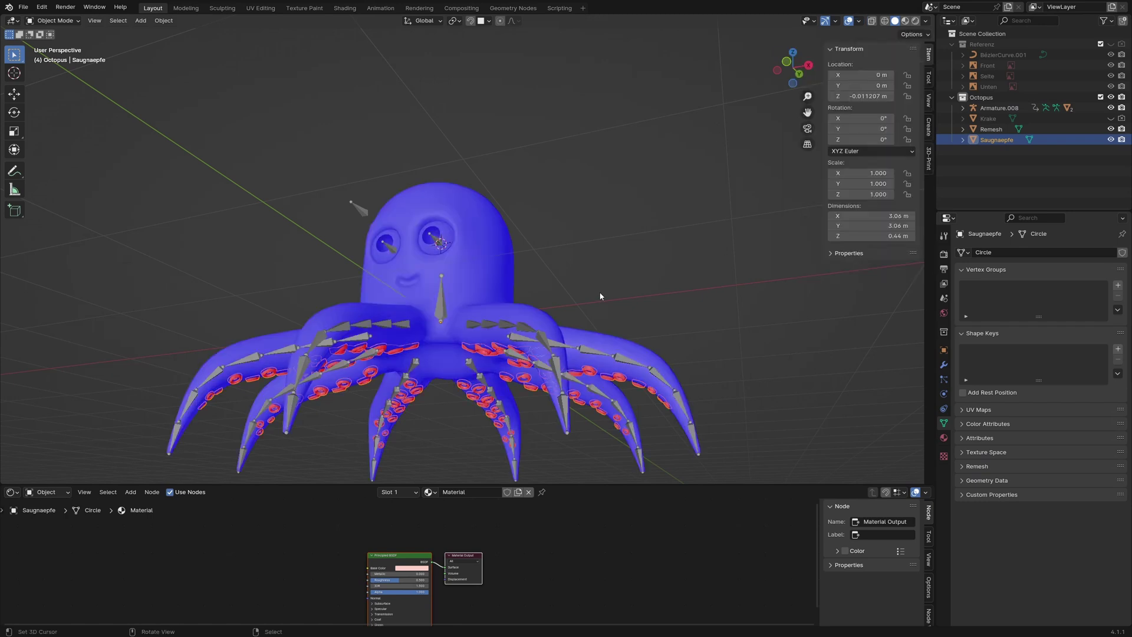
# Step: Flip the normals of all faces of the Saugnaepfe mesh in Edit Mode and return to Object Mode
pyautogui.moveTo(596, 291); pyautogui.dragTo(558, 236, button='middle')
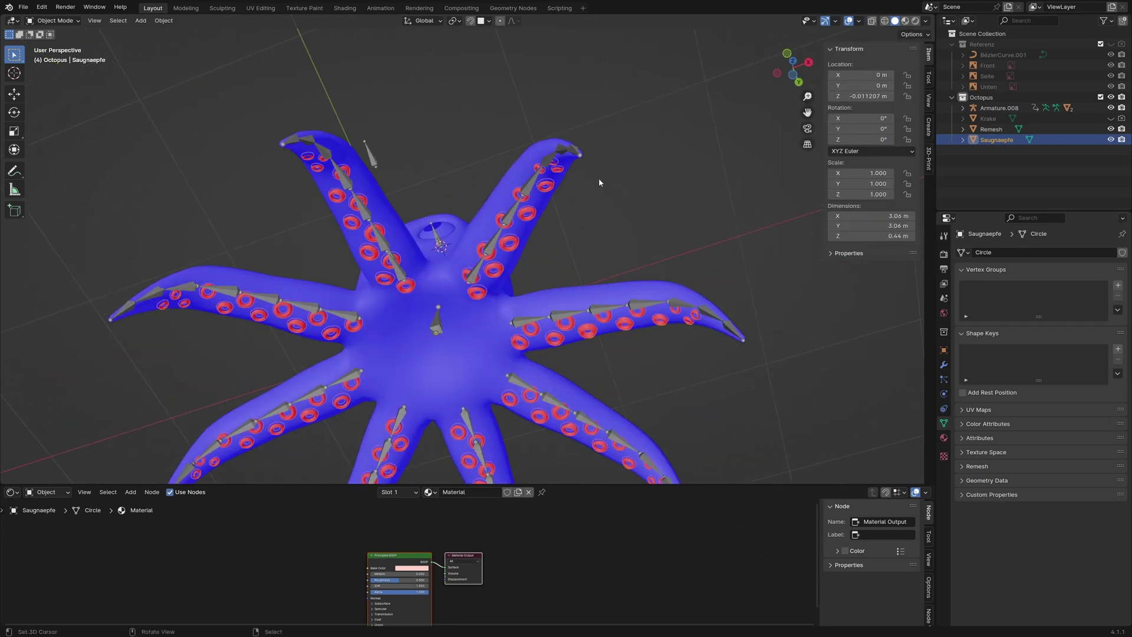
pyautogui.moveTo(593, 180); pyautogui.dragTo(596, 192, button='middle')
pyautogui.press('Tab')
pyautogui.press('a')
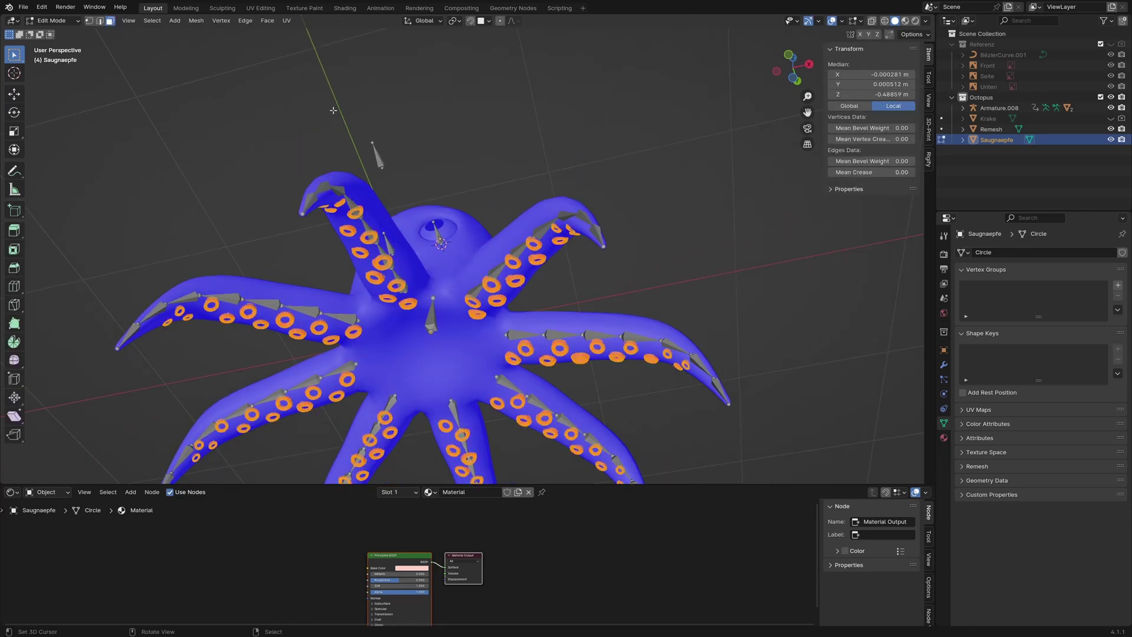
pyautogui.click(196, 20)
pyautogui.moveTo(241, 213)
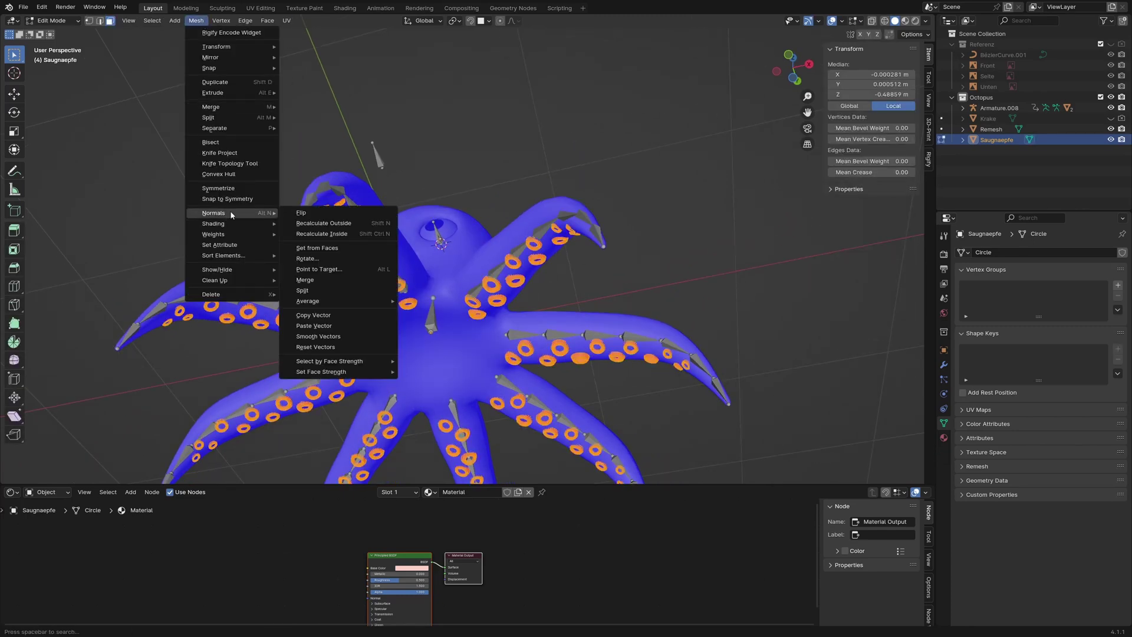
pyautogui.click(299, 212)
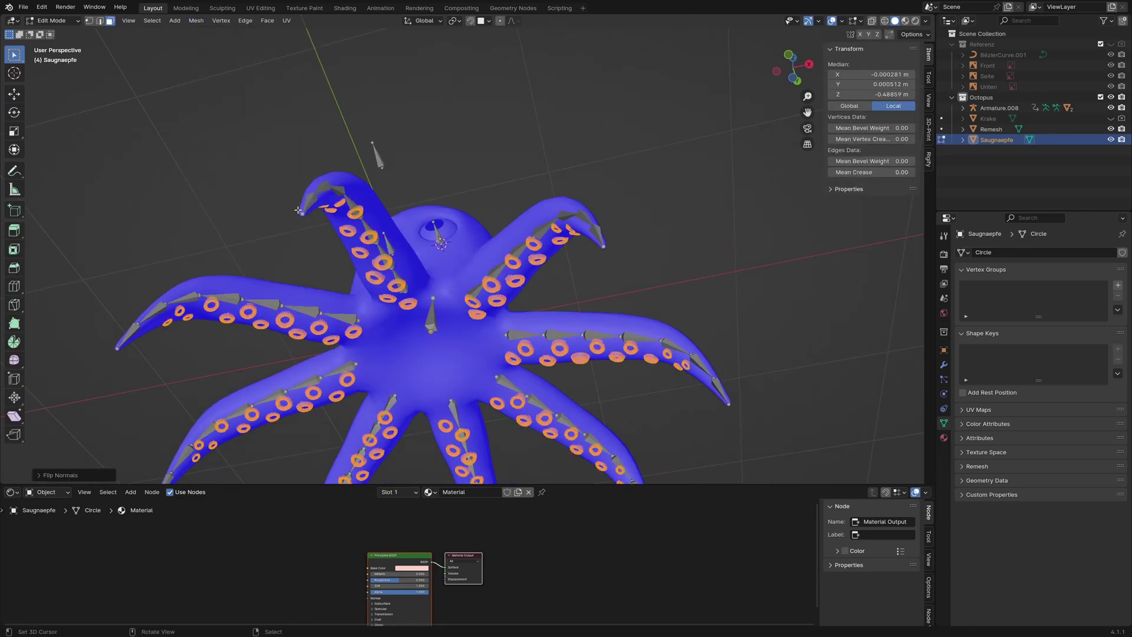
pyautogui.click(672, 211)
pyautogui.press('Tab')
# Step: Turn off the Face Orientation overlay and join the Remesh body into the Saugnaepfe object
pyautogui.moveTo(667, 204); pyautogui.dragTo(664, 264, button='middle')
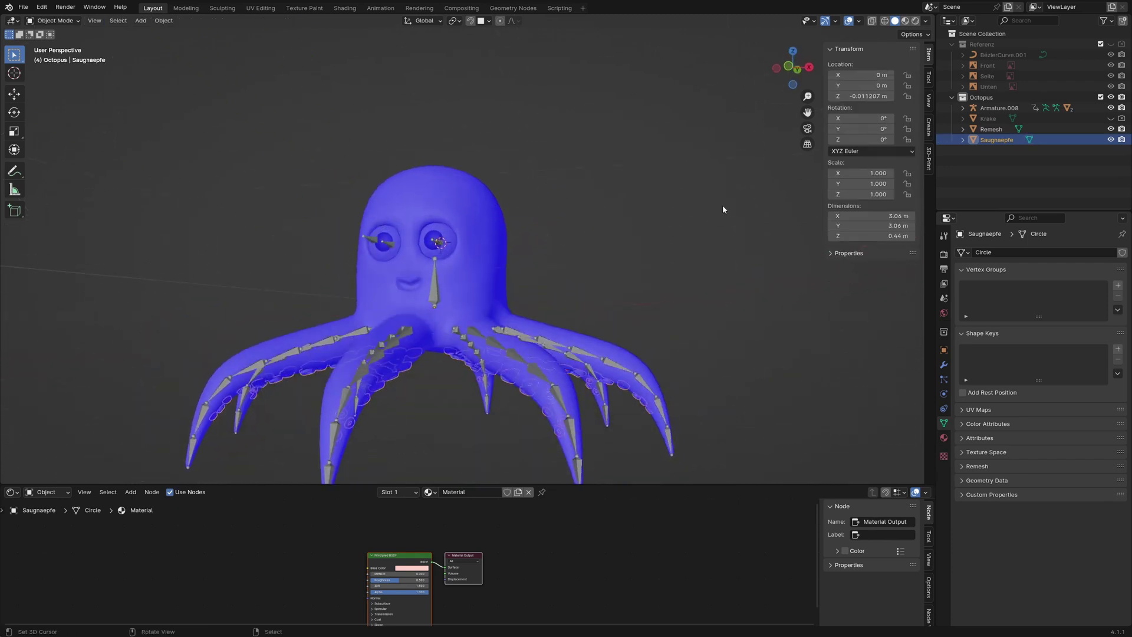
pyautogui.click(859, 20)
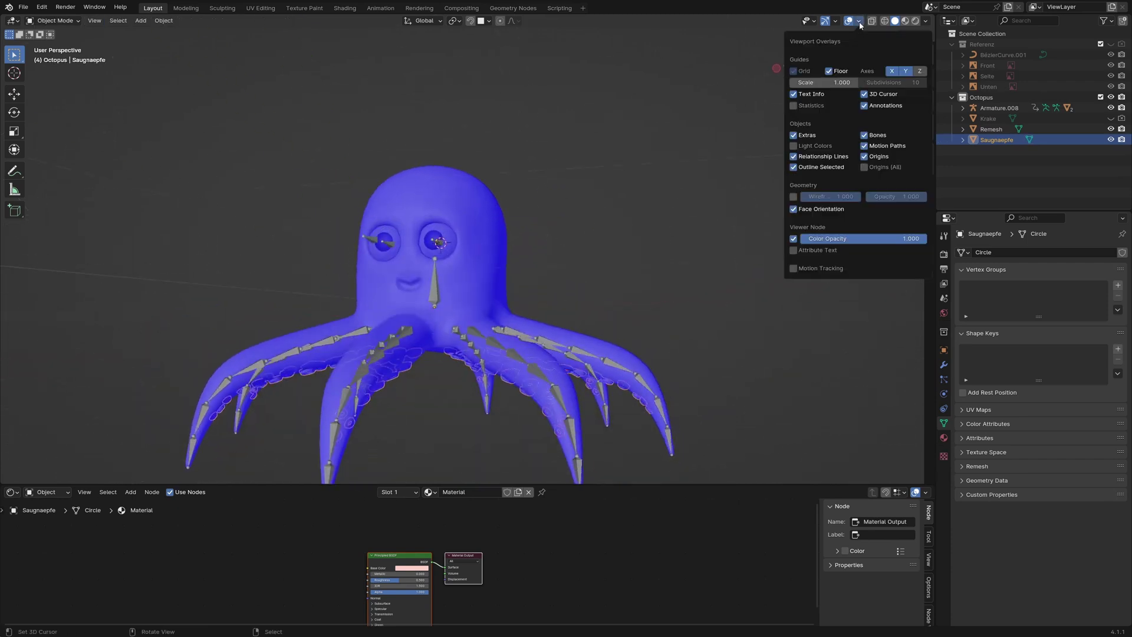
pyautogui.click(794, 209)
pyautogui.keyDown('shift'); pyautogui.click(996, 130); pyautogui.keyUp('shift')
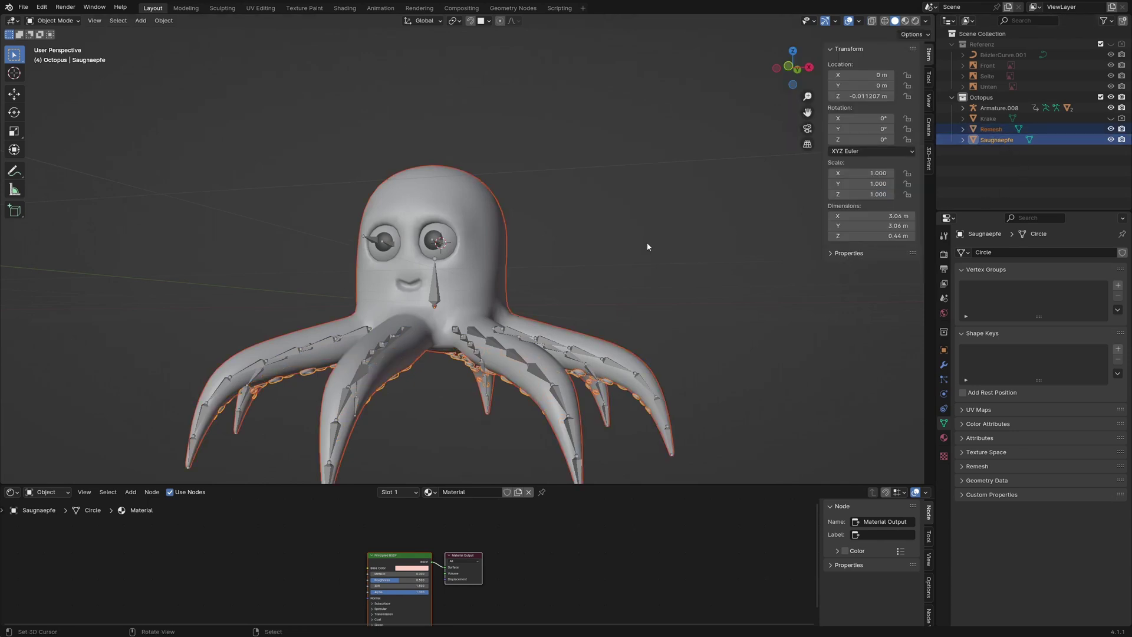
pyautogui.hotkey('ctrl', 'j')
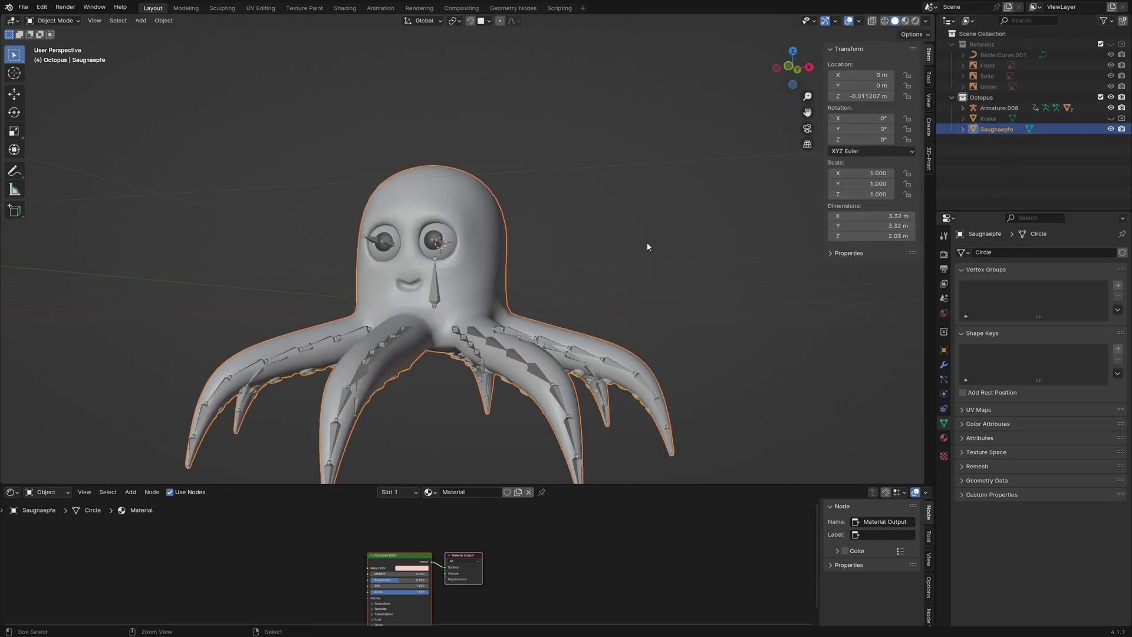
# Step: Parent the joined Saugnaepfe mesh to Armature.008 with automatic weights
pyautogui.keyDown('ctrl'); pyautogui.click(1003, 109); pyautogui.keyUp('ctrl')
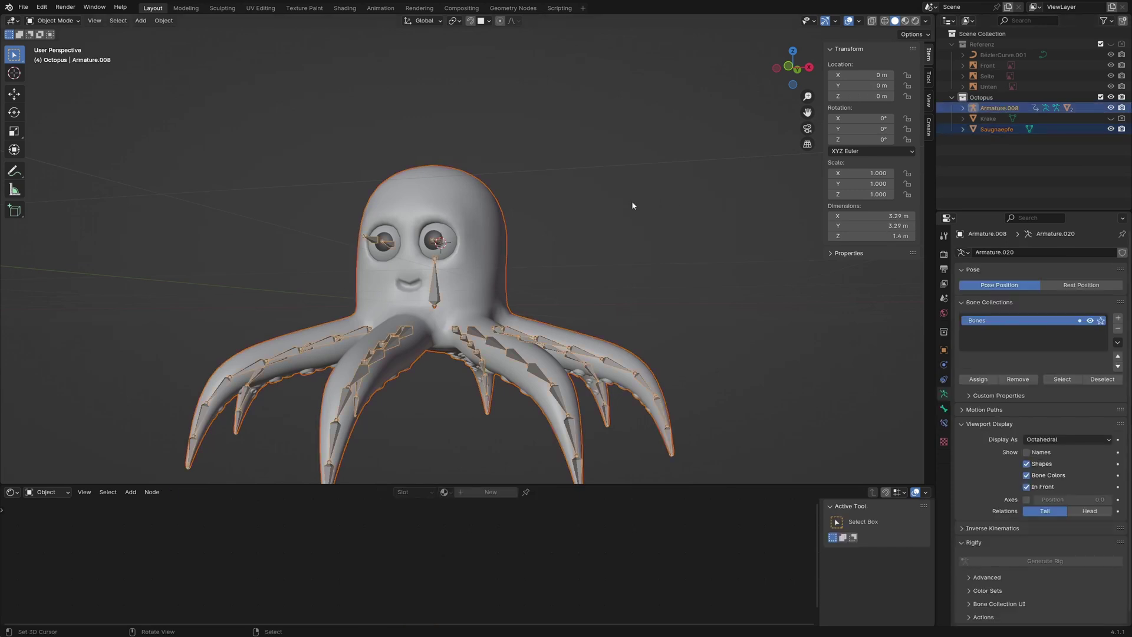
pyautogui.hotkey('ctrl', 'p')
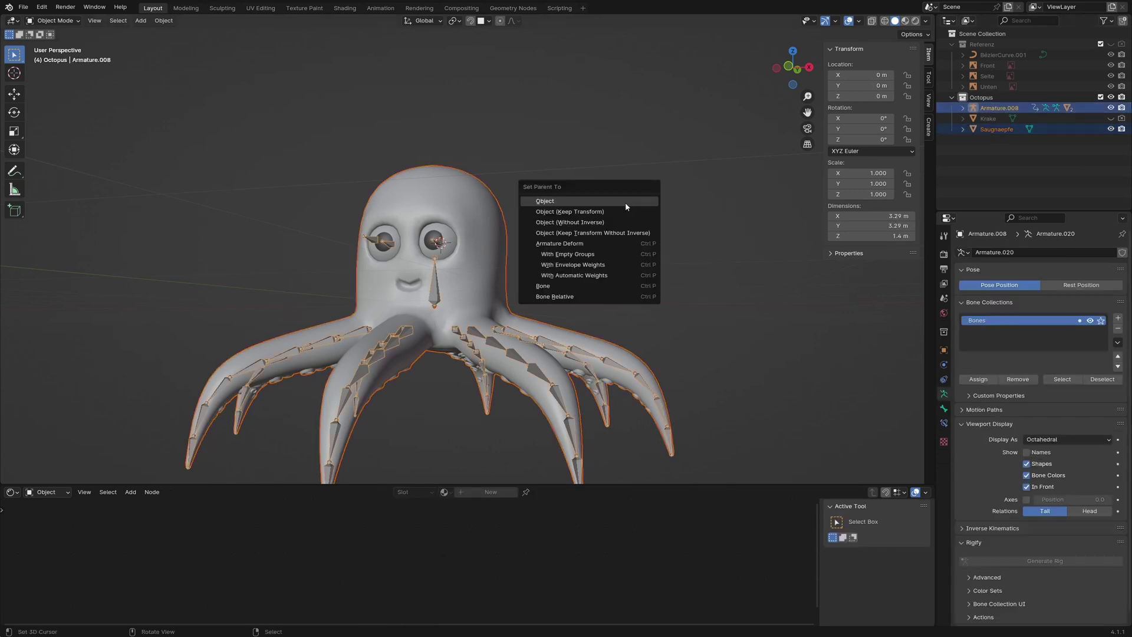
pyautogui.click(579, 272)
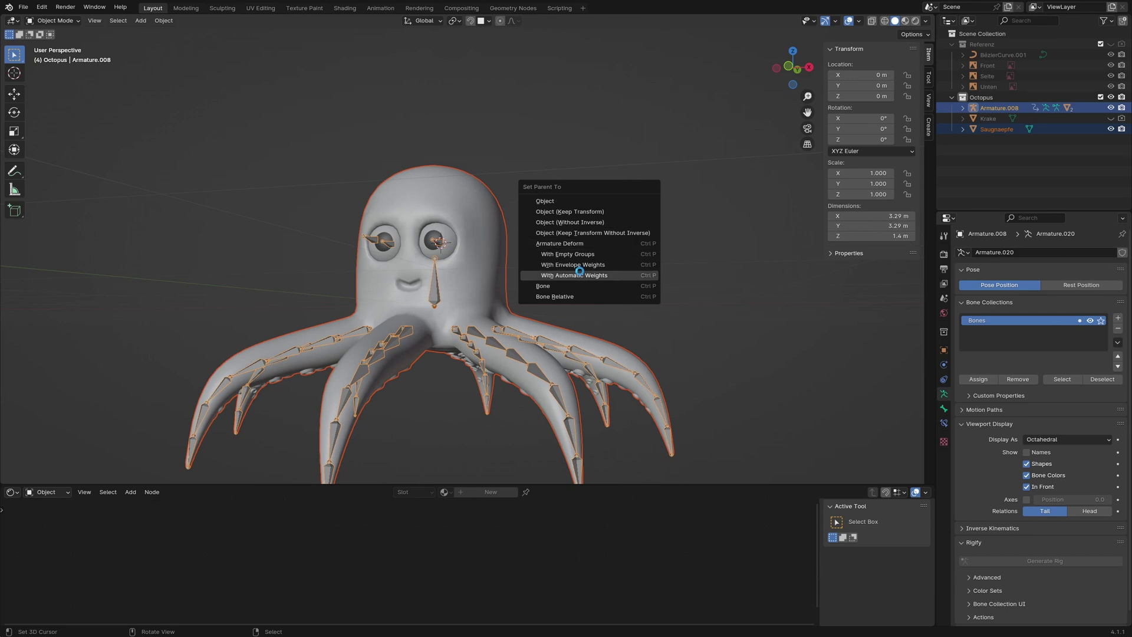
# Step: Pose several tentacle bones in Pose Mode to test how the octopus mesh deforms
pyautogui.click(70, 21)
pyautogui.click(55, 59)
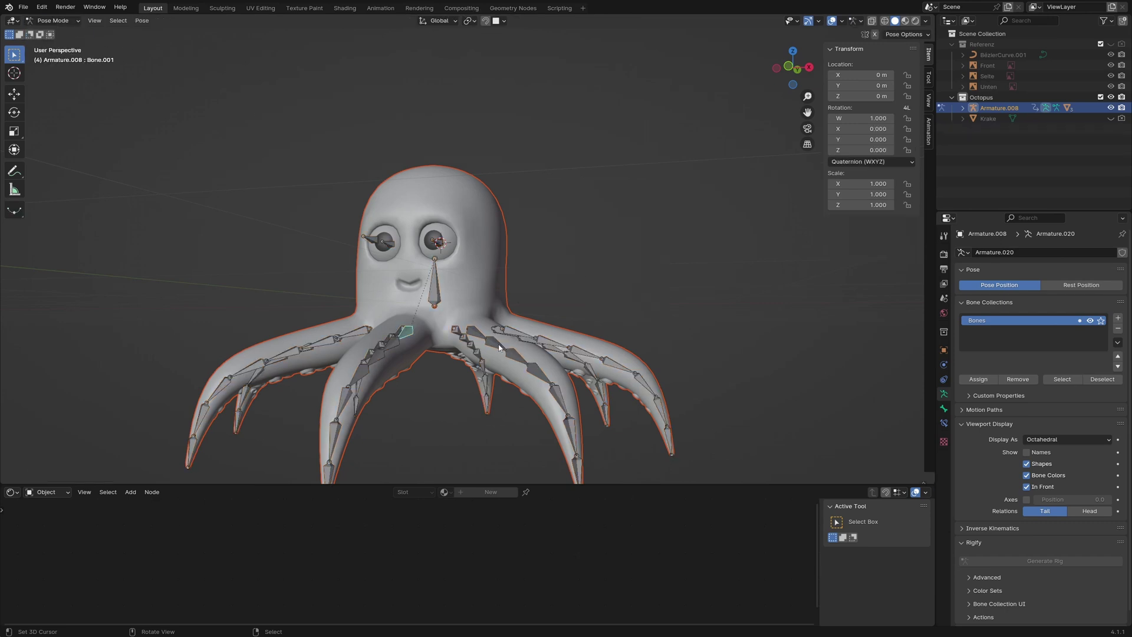
pyautogui.moveTo(493, 345); pyautogui.dragTo(534, 339, button='middle')
pyautogui.moveTo(525, 340); pyautogui.dragTo(655, 290, button='right')
pyautogui.moveTo(558, 333); pyautogui.dragTo(626, 292, button='right')
pyautogui.moveTo(612, 298); pyautogui.dragTo(643, 257, button='right')
pyautogui.moveTo(637, 256); pyautogui.dragTo(519, 265, button='middle')
pyautogui.moveTo(608, 348); pyautogui.dragTo(647, 289, button='right')
pyautogui.moveTo(614, 289); pyautogui.dragTo(661, 313, button='middle')
# Step: Move the eyes_main bone around to test that the eyes follow it on the posed octopus
pyautogui.moveTo(284, 366); pyautogui.dragTo(284, 332, button='right')
pyautogui.click(283, 334)
pyautogui.moveTo(283, 334); pyautogui.dragTo(432, 317, button='middle')
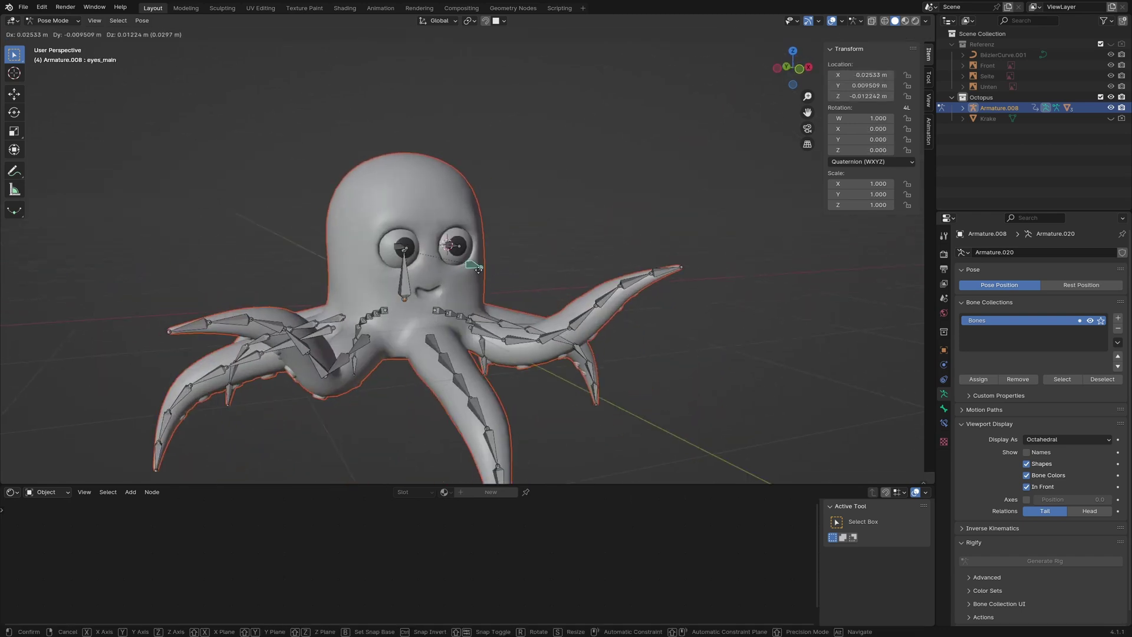
pyautogui.click(463, 266)
pyautogui.rightClick(406, 275)
pyautogui.moveTo(514, 176); pyautogui.dragTo(486, 184, button='middle')
# Step: Clear the location and rotation of all bones to reset the pose
pyautogui.press('a')
pyautogui.hotkey('alt', 'g')
pyautogui.hotkey('alt', 'r')
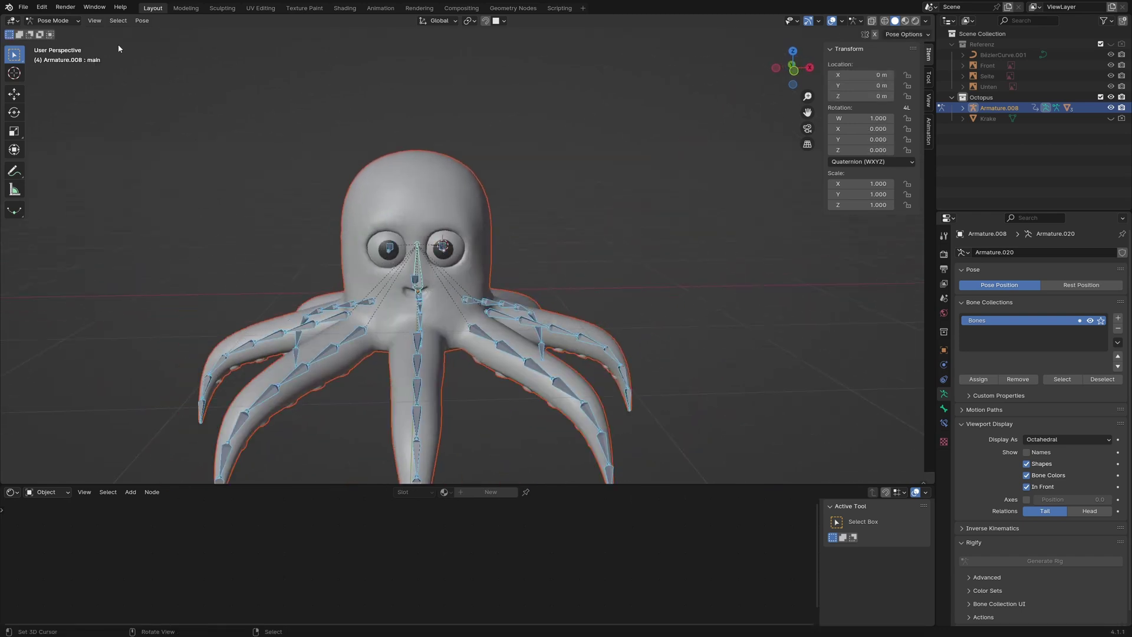
# Step: Open the Saugnaepfe mesh in Weight Paint mode and select its Bone.008 vertex group
pyautogui.click(54, 20)
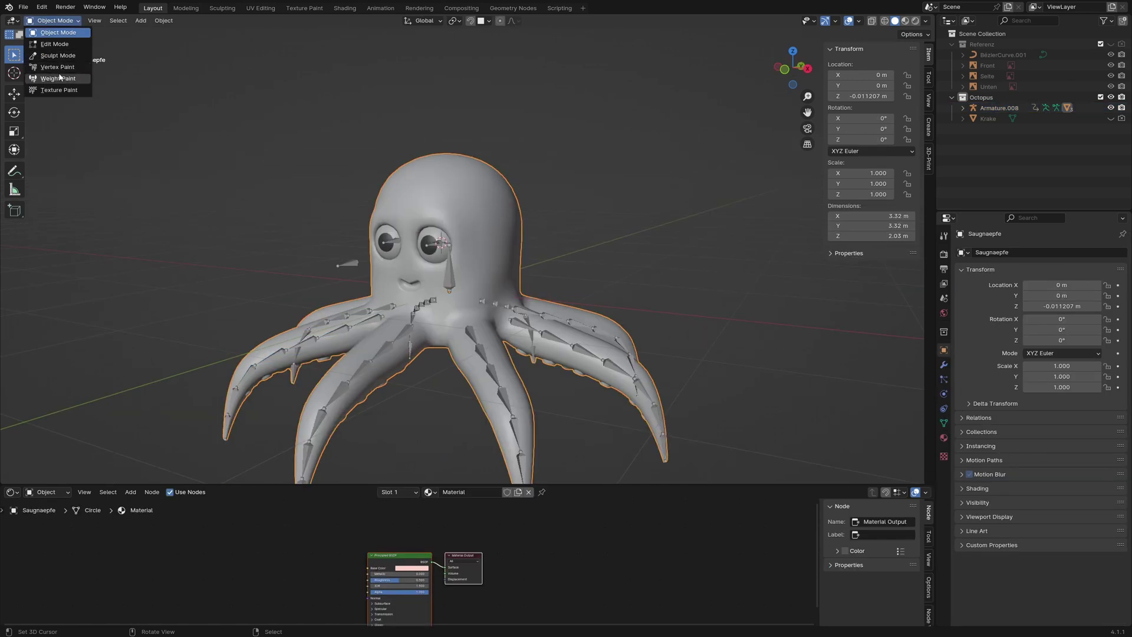
pyautogui.click(59, 78)
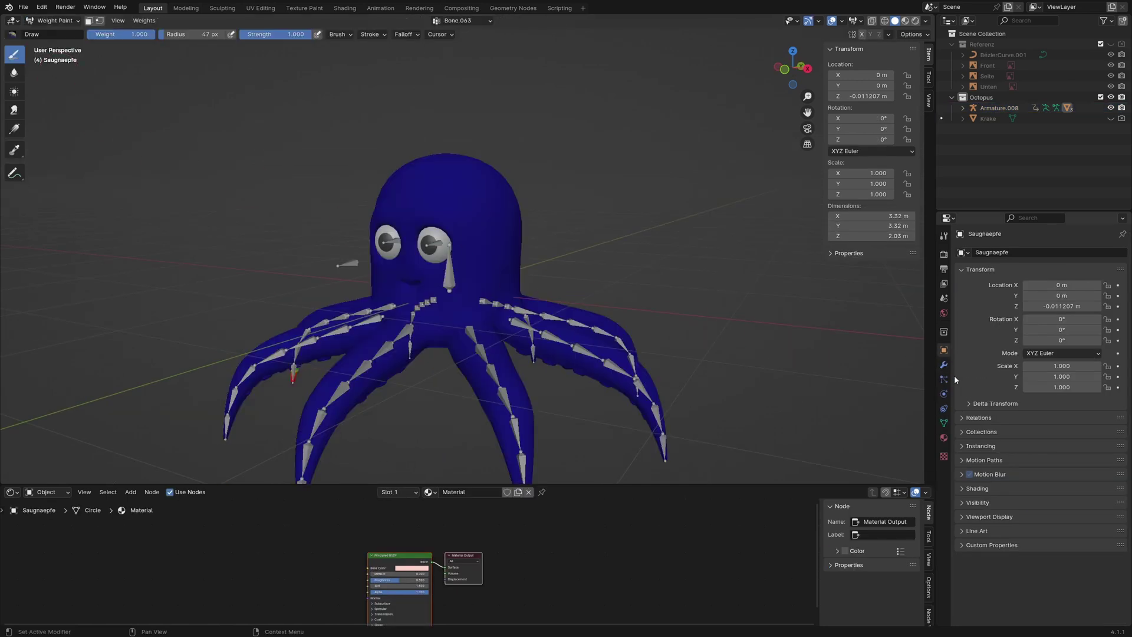
pyautogui.click(944, 423)
pyautogui.scroll(10, 1039, 323)
pyautogui.scroll(5, 1036, 322)
pyautogui.click(997, 297)
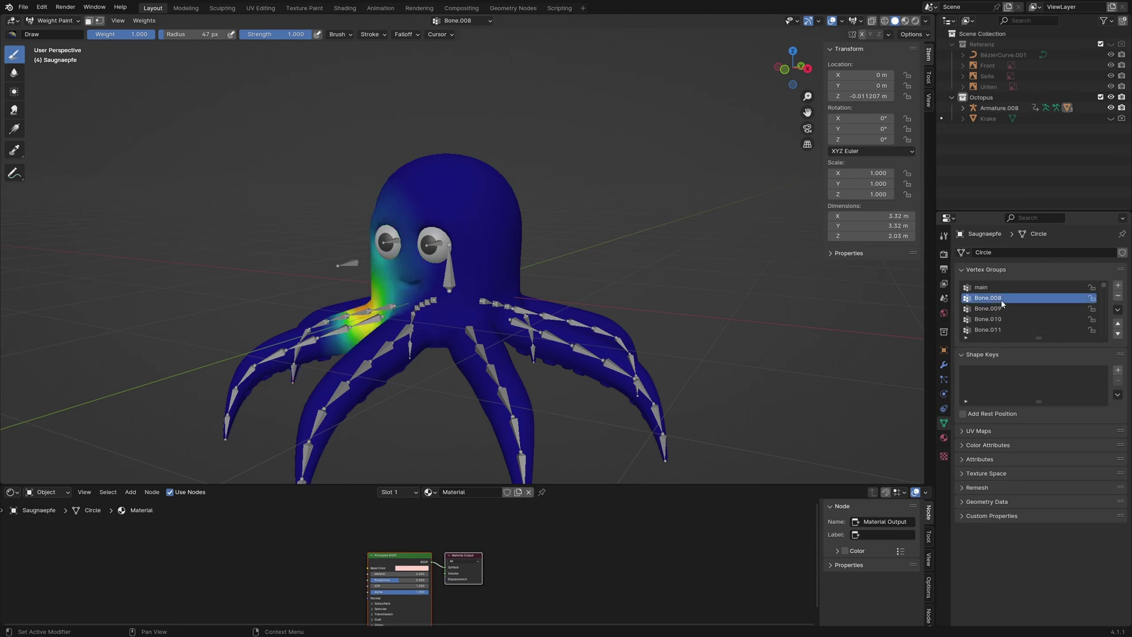
# Step: Set the Draw brush to a weight of 0 and a radius of 152 px
pyautogui.scroll(3, 630, 334)
pyautogui.scroll(-4, 630, 334)
pyautogui.moveTo(630, 335); pyautogui.dragTo(487, 271, button='middle')
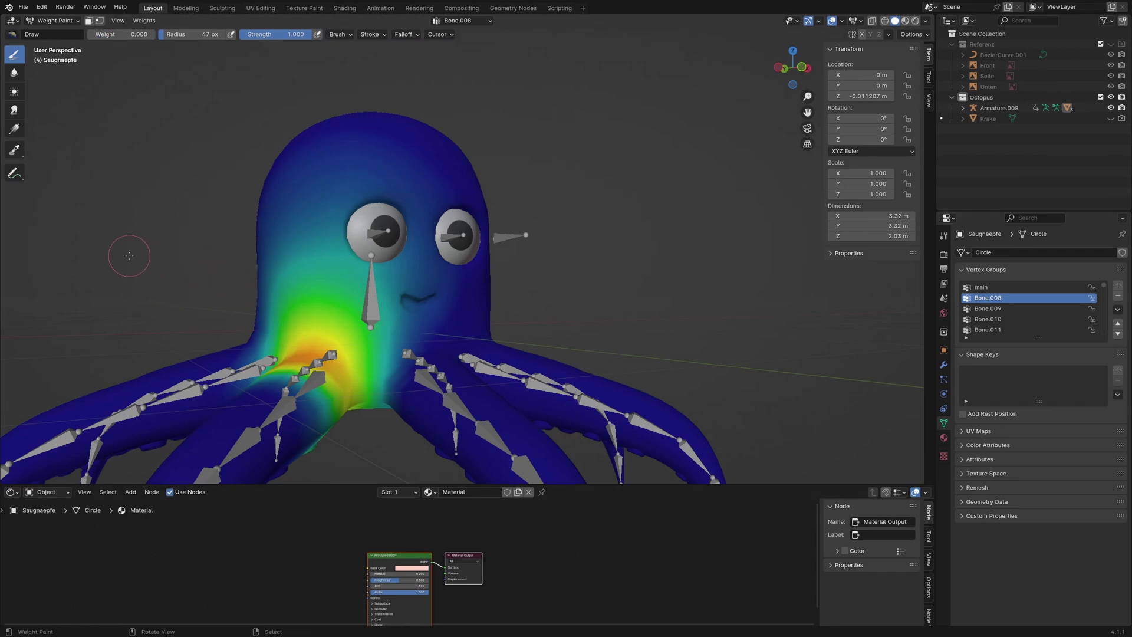
pyautogui.press('f')
pyautogui.click(195, 256)
# Step: Paint zero weight over the head from all sides, leaving the Bone.008 influence around its tentacle's base
pyautogui.moveTo(166, 239); pyautogui.dragTo(231, 229, button='middle')
pyautogui.moveTo(436, 126)
pyautogui.mouseDown()
pyautogui.moveTo(442, 242)
pyautogui.moveTo(406, 230)
pyautogui.moveTo(242, 242)
pyautogui.moveTo(366, 258)
pyautogui.moveTo(412, 313)
pyautogui.moveTo(259, 271)
pyautogui.mouseUp()
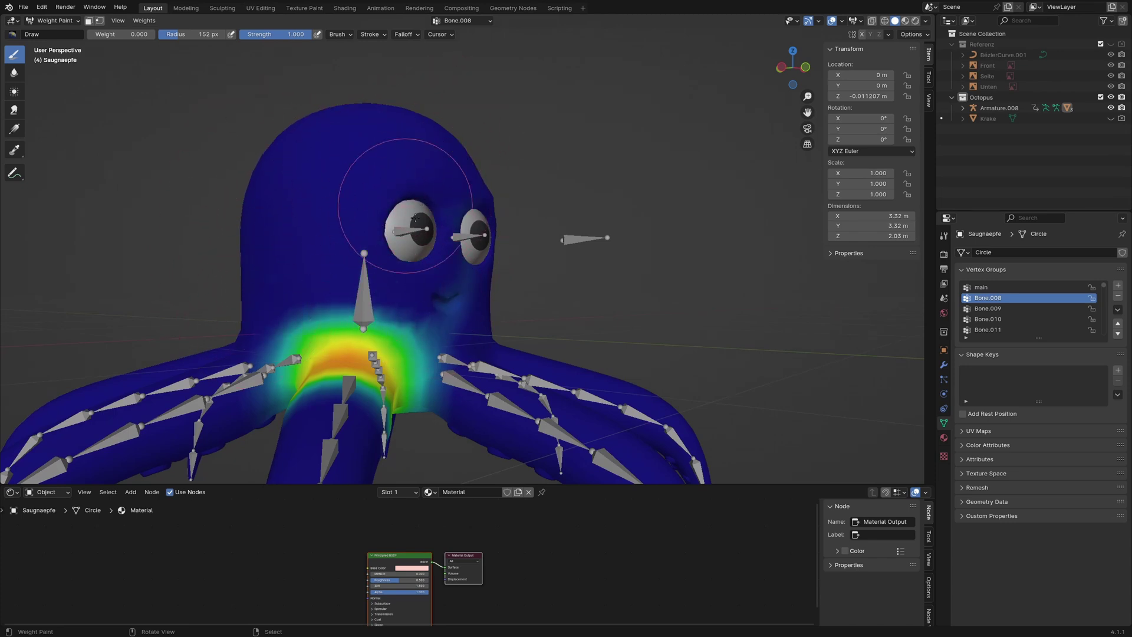
pyautogui.moveTo(437, 232); pyautogui.dragTo(458, 291, button='middle')
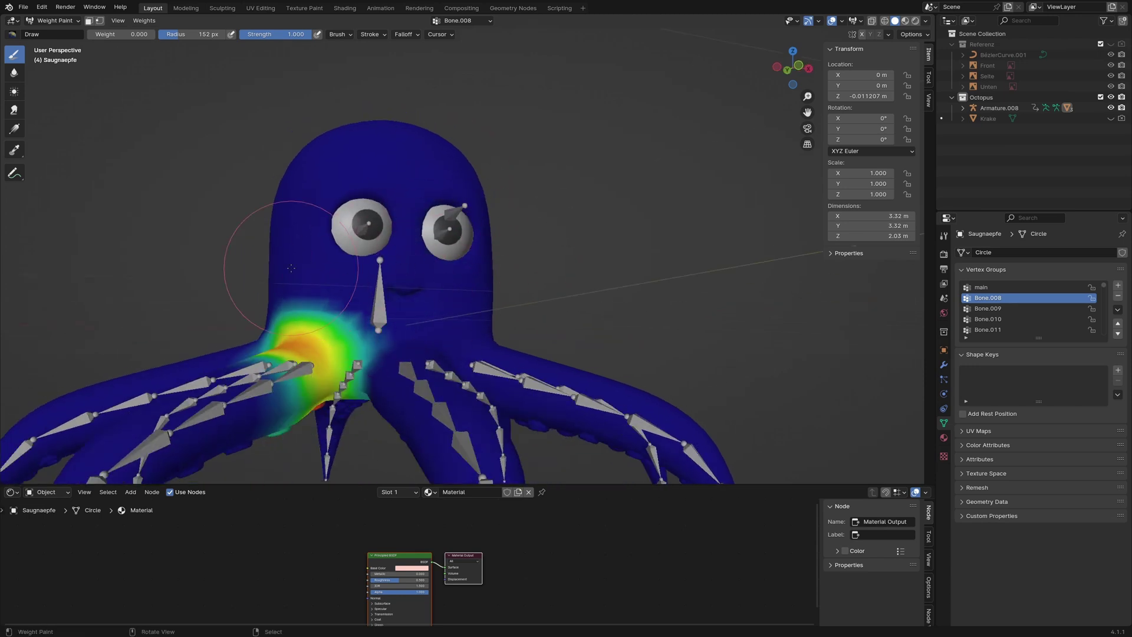
pyautogui.moveTo(301, 289)
pyautogui.mouseDown(button='middle')
pyautogui.moveTo(407, 235)
pyautogui.moveTo(459, 181)
pyautogui.moveTo(341, 213)
pyautogui.mouseUp(button='middle')
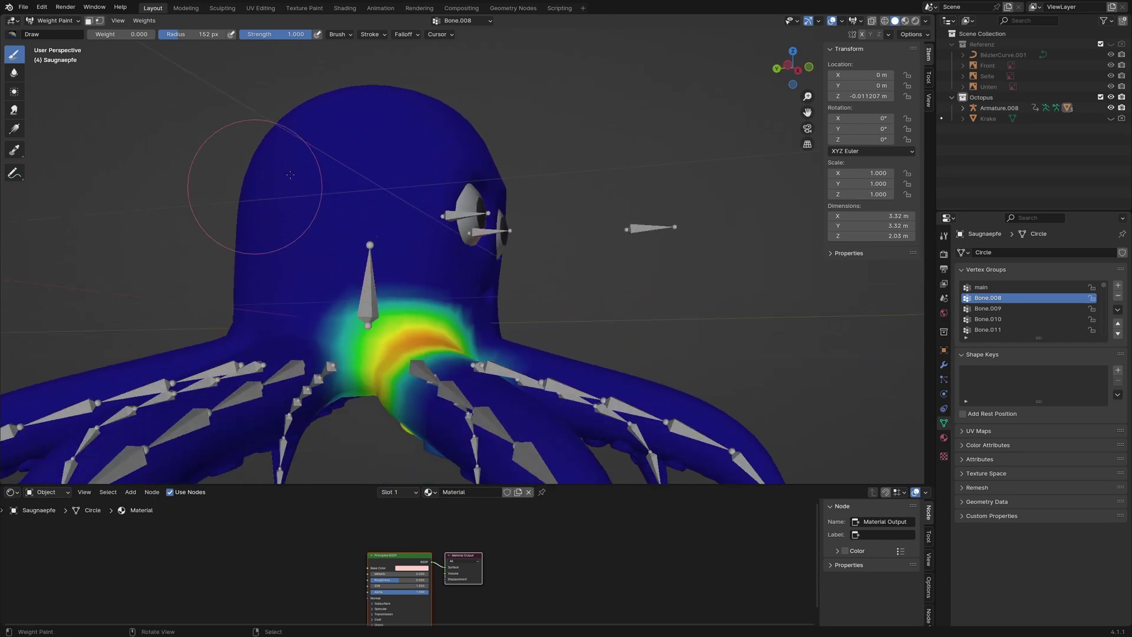
pyautogui.moveTo(371, 140); pyautogui.dragTo(381, 201, button='middle')
pyautogui.moveTo(604, 267); pyautogui.dragTo(601, 240, button='middle')
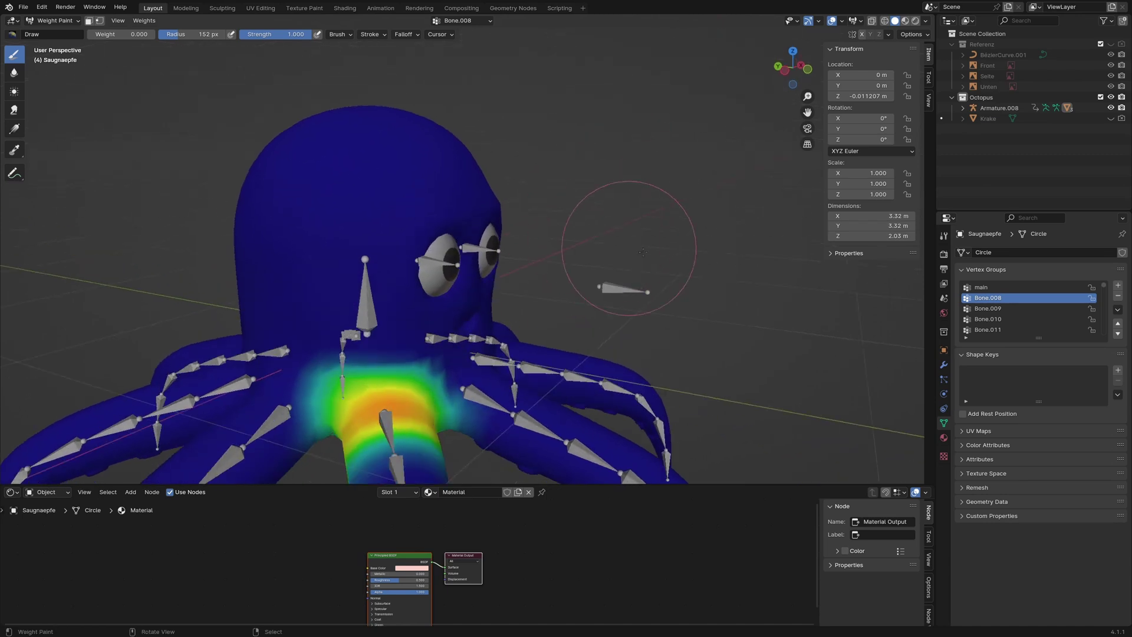
# Step: Check the weights of the vertex groups from Bone.009 to Bone.014 along the same tentacle
pyautogui.scroll(-1, 1006, 312)
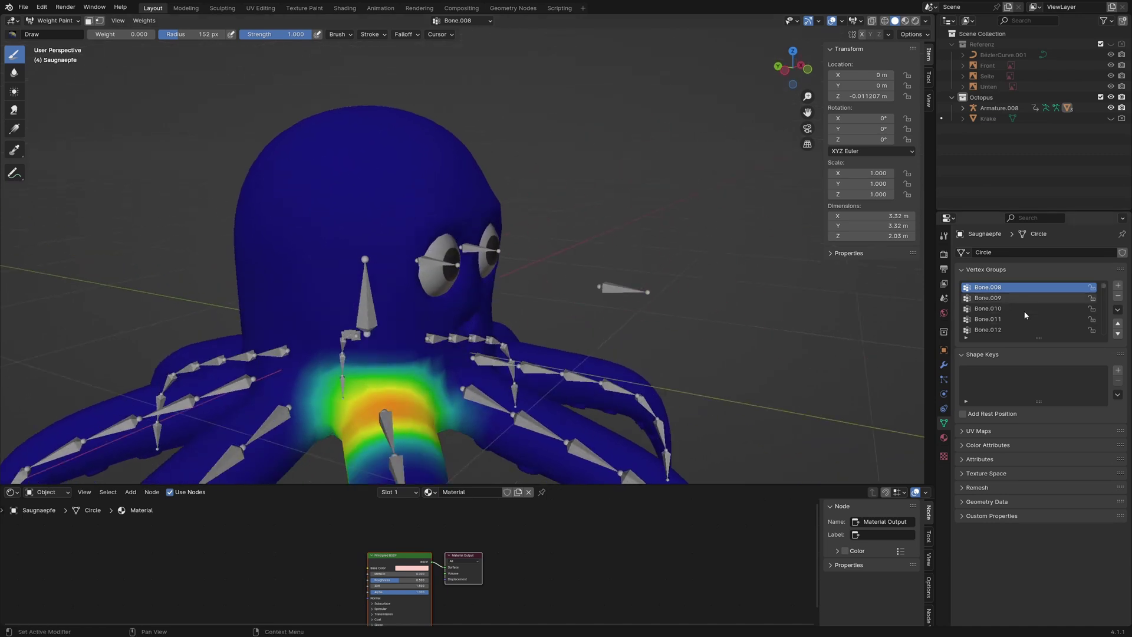
pyautogui.click(1006, 300)
pyautogui.click(1005, 309)
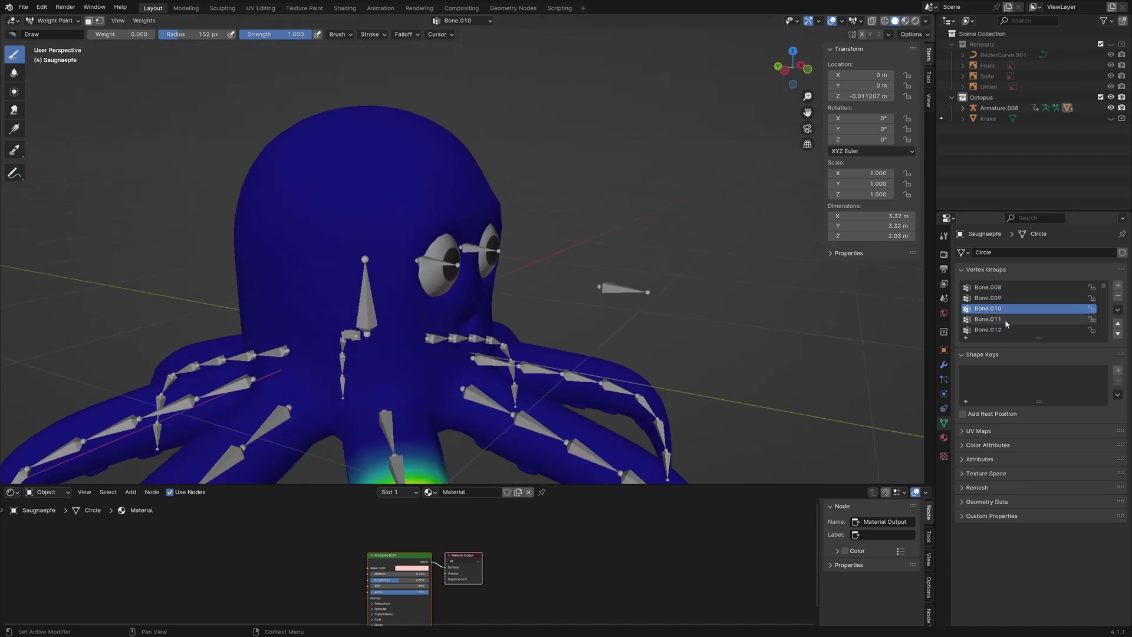
pyautogui.click(1004, 332)
pyautogui.click(1003, 320)
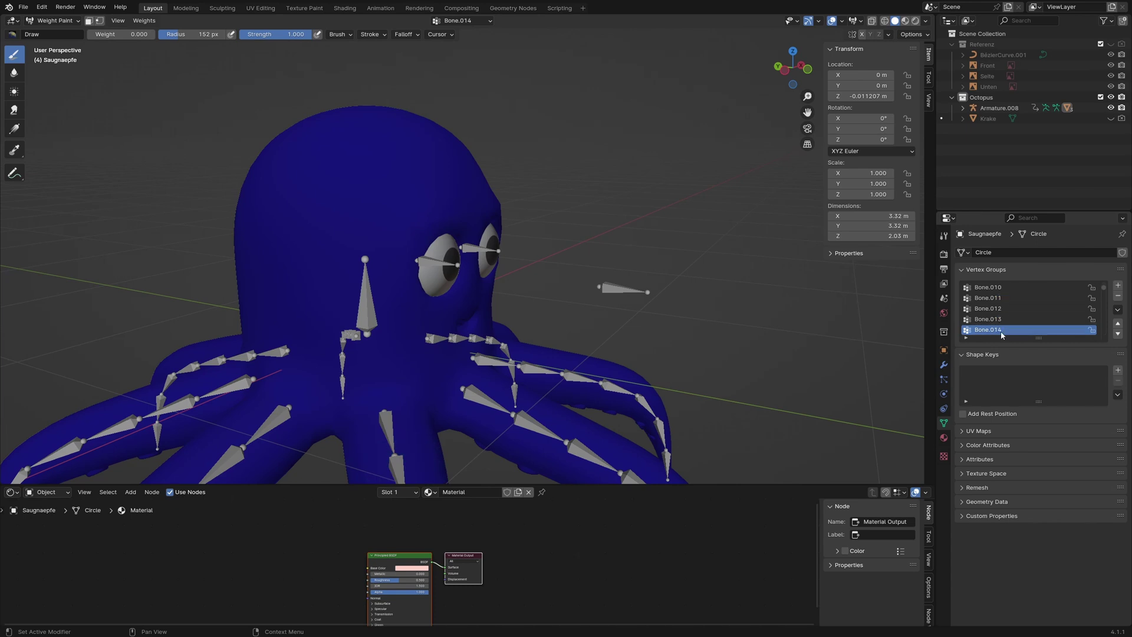
# Step: Select the Bone.001 vertex group and paint zero weight over the face and head above the front tentacle's base
pyautogui.scroll(-3, 1001, 321)
pyautogui.click(1003, 309)
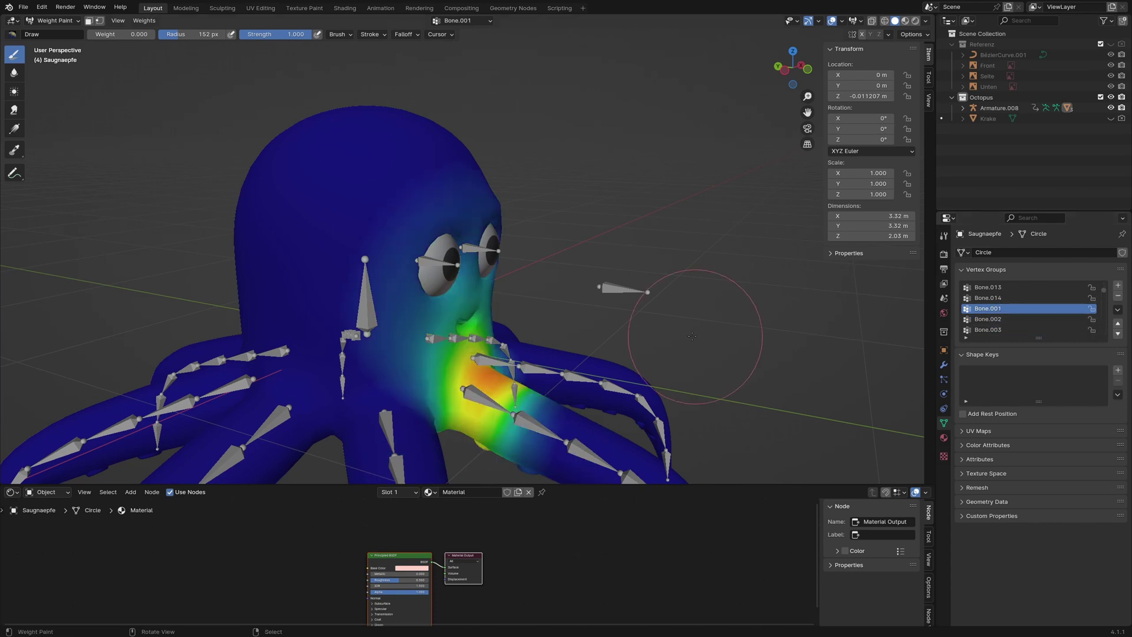
pyautogui.moveTo(684, 335)
pyautogui.mouseDown(button='middle')
pyautogui.moveTo(566, 284)
pyautogui.moveTo(518, 240)
pyautogui.mouseUp(button='middle')
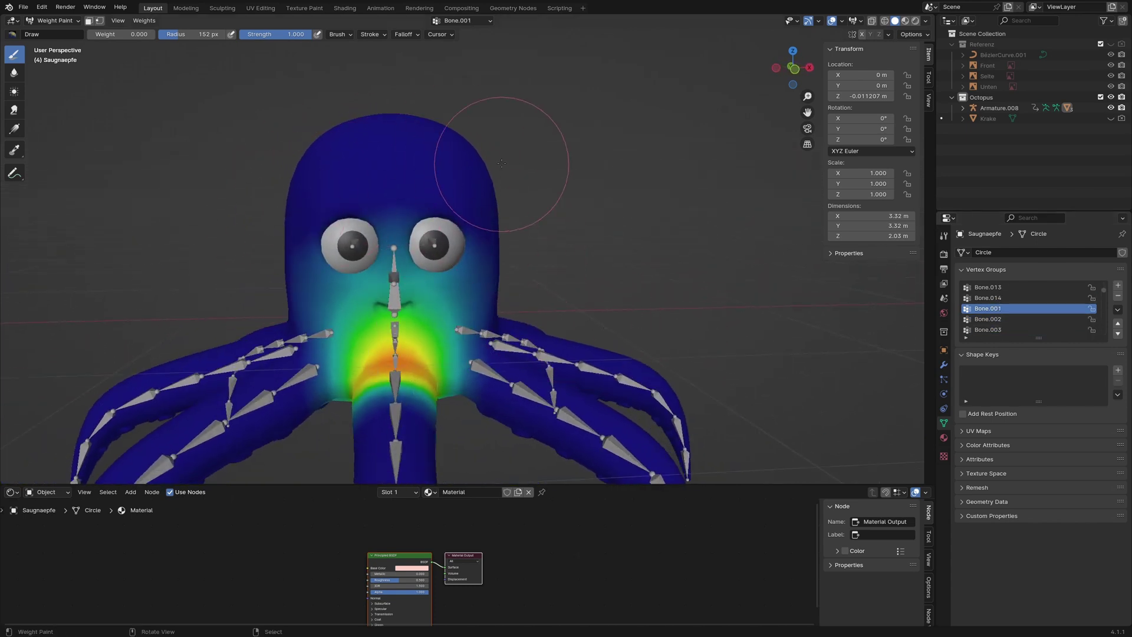
pyautogui.moveTo(310, 230)
pyautogui.mouseDown()
pyautogui.moveTo(424, 236)
pyautogui.moveTo(354, 283)
pyautogui.moveTo(472, 331)
pyautogui.moveTo(328, 333)
pyautogui.moveTo(386, 298)
pyautogui.moveTo(475, 321)
pyautogui.mouseUp()
pyautogui.moveTo(491, 227)
pyautogui.mouseDown(button='middle')
pyautogui.moveTo(413, 112)
pyautogui.moveTo(303, 251)
pyautogui.mouseUp(button='middle')
# Step: Select the Bone.022 vertex group and paint zero weight over the head, keeping its influence around the tentacle's base
pyautogui.scroll(-2, 1007, 297)
pyautogui.click(1009, 328)
pyautogui.scroll(-2, 1011, 324)
pyautogui.click(1010, 328)
pyautogui.scroll(-2, 1002, 324)
pyautogui.click(984, 320)
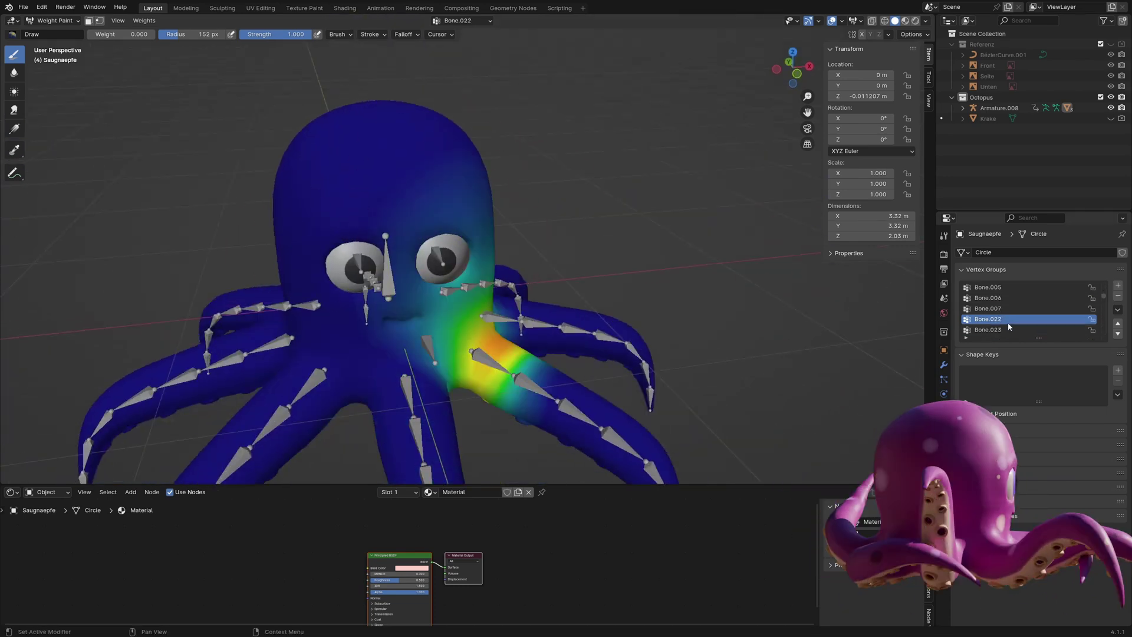
pyautogui.moveTo(596, 194); pyautogui.dragTo(437, 174, button='middle')
pyautogui.moveTo(436, 173)
pyautogui.mouseDown()
pyautogui.moveTo(506, 133)
pyautogui.moveTo(428, 271)
pyautogui.moveTo(445, 292)
pyautogui.moveTo(575, 347)
pyautogui.mouseUp()
pyautogui.moveTo(581, 349); pyautogui.dragTo(591, 324, button='middle')
pyautogui.moveTo(483, 247); pyautogui.dragTo(472, 200, button='middle')
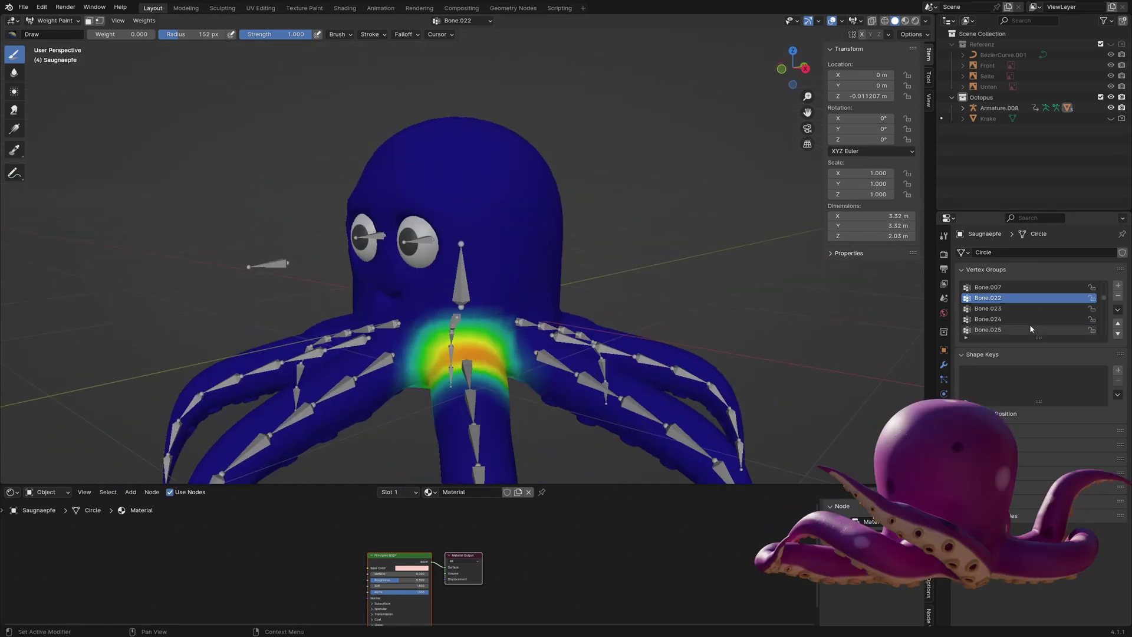
# Step: Select the Bone.029 vertex group and paint zero weight over the head above its tentacle's base
pyautogui.scroll(-3, 1007, 313)
pyautogui.click(1007, 328)
pyautogui.scroll(-3, 1007, 327)
pyautogui.click(1003, 329)
pyautogui.moveTo(589, 195); pyautogui.dragTo(499, 171, button='middle')
pyautogui.moveTo(469, 255); pyautogui.dragTo(622, 253)
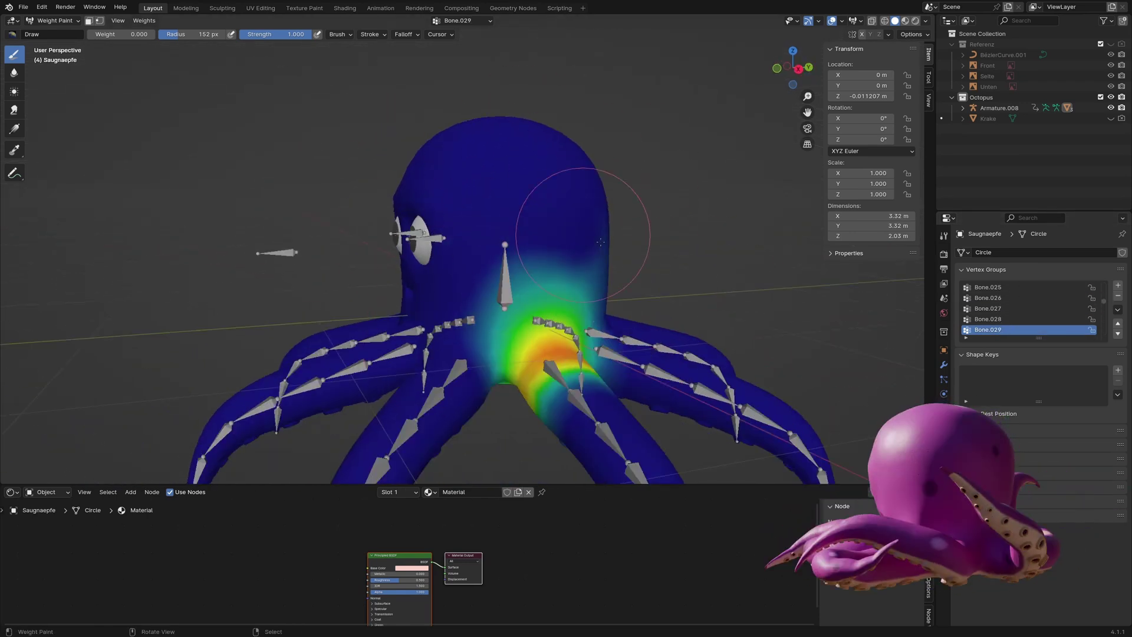
pyautogui.moveTo(621, 253); pyautogui.dragTo(554, 250, button='middle')
pyautogui.moveTo(531, 250); pyautogui.dragTo(577, 252)
pyautogui.moveTo(581, 254); pyautogui.dragTo(767, 263, button='middle')
# Step: Select the Bone.036 vertex group and paint zero weight over the back of the head above its tentacle
pyautogui.scroll(-2, 1001, 312)
pyautogui.click(1001, 321)
pyautogui.scroll(-1, 1003, 325)
pyautogui.click(1006, 329)
pyautogui.scroll(-4, 1011, 321)
pyautogui.click(970, 329)
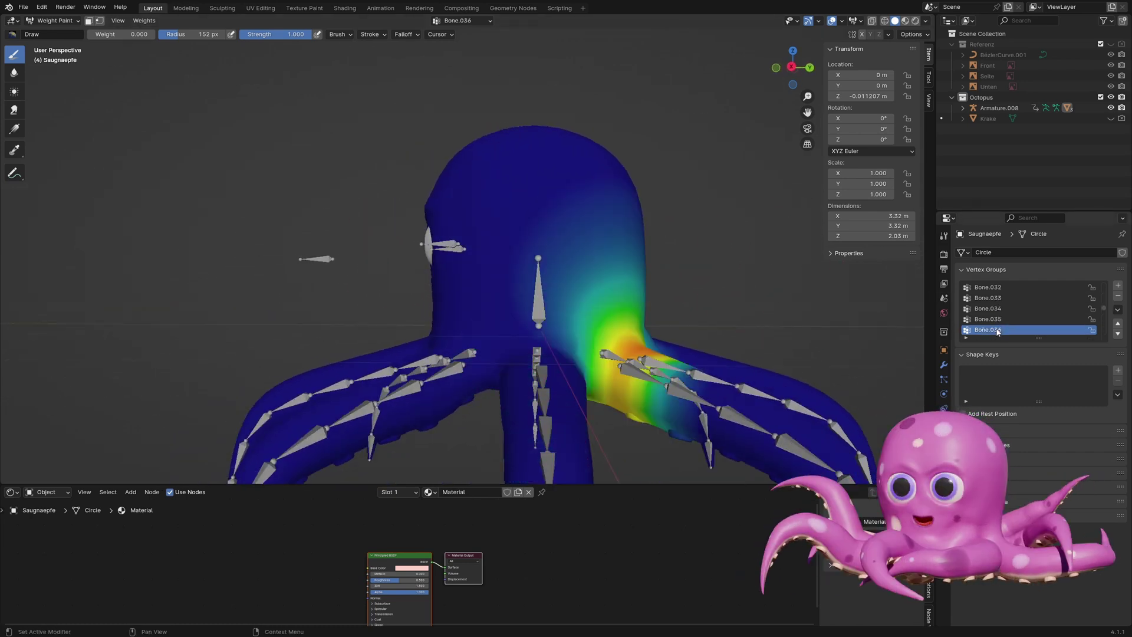
pyautogui.moveTo(758, 173); pyautogui.dragTo(714, 170, button='middle')
pyautogui.moveTo(531, 164); pyautogui.dragTo(660, 331, button='middle')
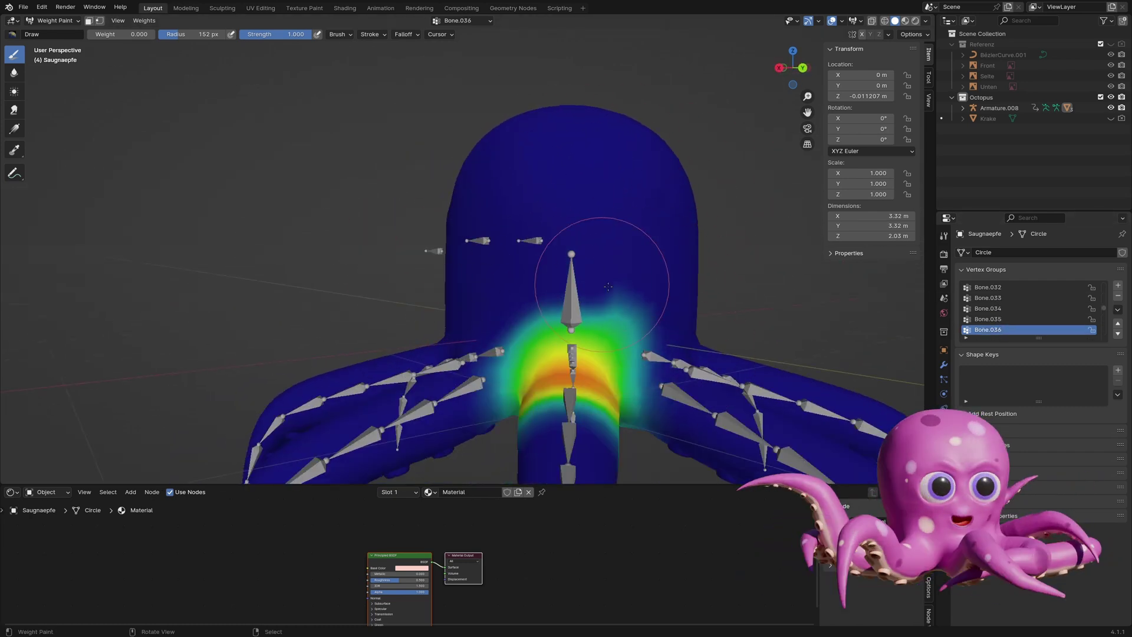
pyautogui.moveTo(586, 276); pyautogui.dragTo(671, 207, button='middle')
# Step: Go through the vertex groups from Bone.037 onward and paint zero weight on the head for the next tentacle's base group
pyautogui.keyDown('ctrl'); pyautogui.scroll(-3, 999, 335); pyautogui.keyUp('ctrl')
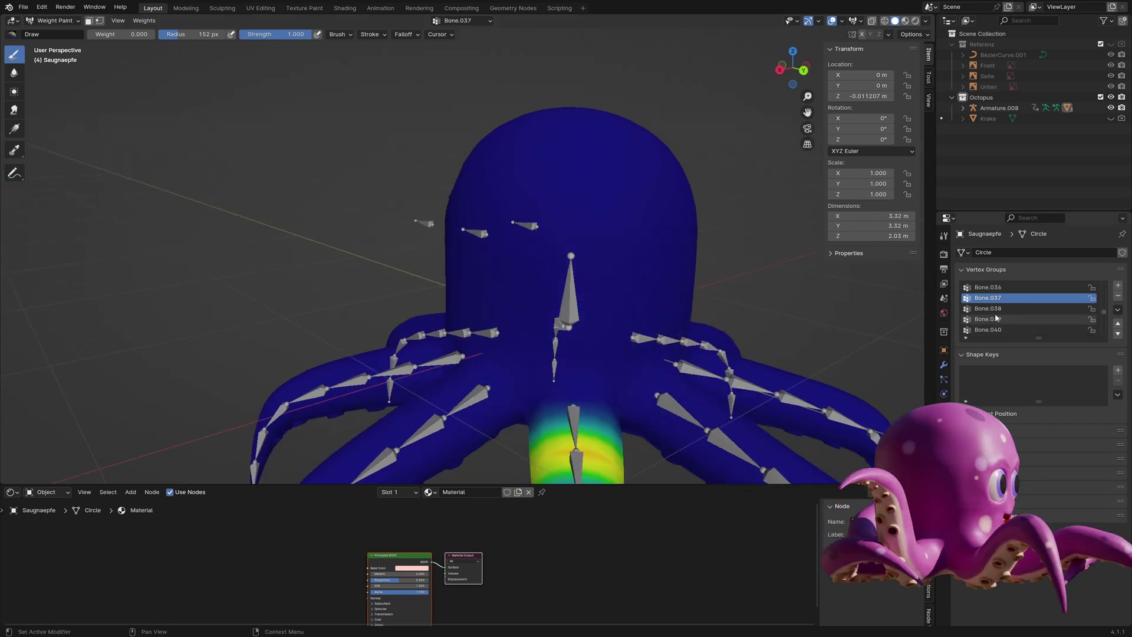
pyautogui.keyDown('ctrl'); pyautogui.scroll(-4, 999, 335); pyautogui.keyUp('ctrl')
pyautogui.moveTo(797, 277); pyautogui.dragTo(544, 252, button='middle')
# Step: Select the Bone.050 vertex group and paint zero weight over the head above its tentacle's base
pyautogui.keyDown('ctrl'); pyautogui.scroll(-2, 998, 335); pyautogui.keyUp('ctrl')
pyautogui.keyDown('ctrl'); pyautogui.scroll(-5, 997, 334); pyautogui.keyUp('ctrl')
pyautogui.moveTo(758, 291)
pyautogui.mouseDown(button='middle')
pyautogui.moveTo(657, 240)
pyautogui.moveTo(634, 353)
pyautogui.moveTo(448, 259)
pyautogui.mouseUp(button='middle')
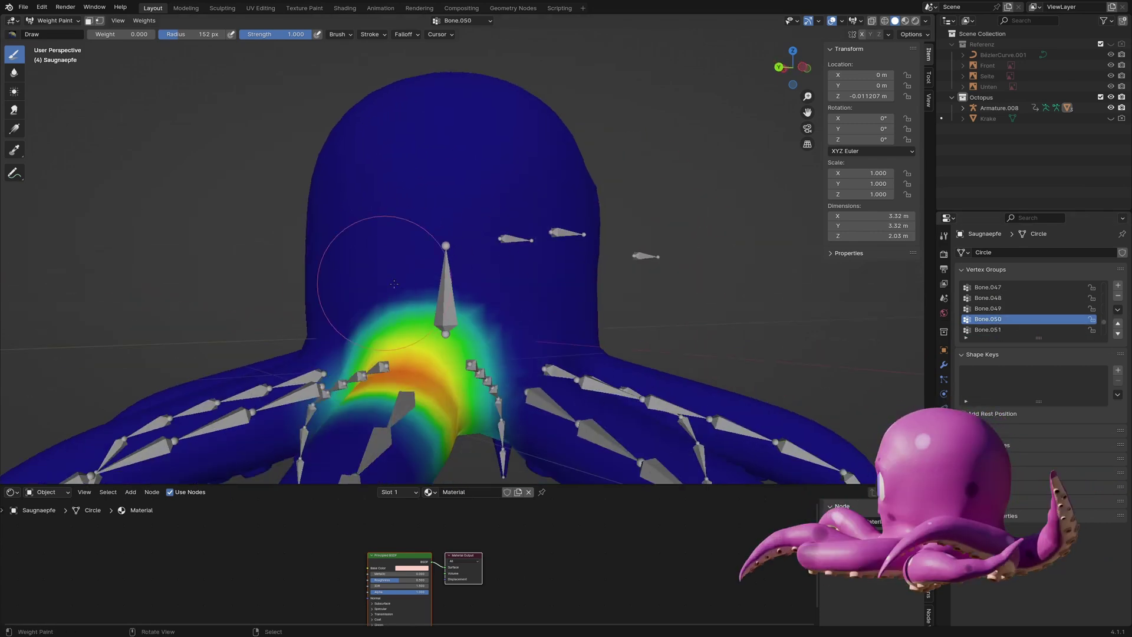
pyautogui.moveTo(363, 182); pyautogui.dragTo(587, 188, button='middle')
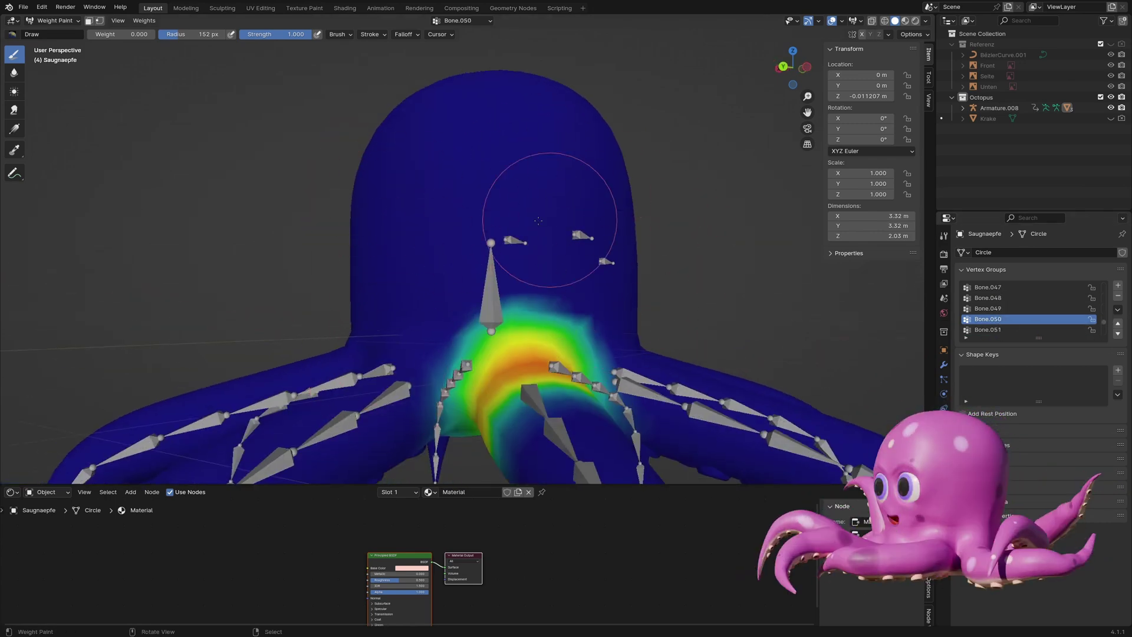
# Step: Paint zero weight over the head for the Bone.057 vertex group and check the remaining groups through Bone.063
pyautogui.keyDown('ctrl'); pyautogui.scroll(-2, 1020, 328); pyautogui.keyUp('ctrl')
pyautogui.keyDown('ctrl'); pyautogui.scroll(-5, 1020, 328); pyautogui.keyUp('ctrl')
pyautogui.moveTo(649, 265); pyautogui.dragTo(291, 365, button='middle')
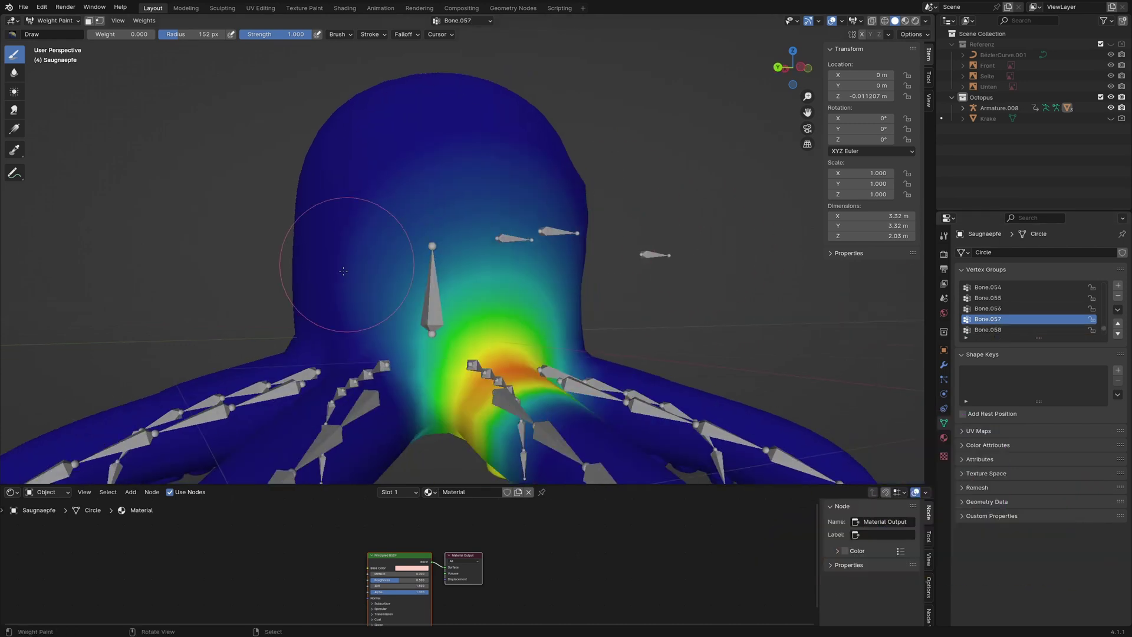
pyautogui.moveTo(397, 248); pyautogui.dragTo(384, 265, button='middle')
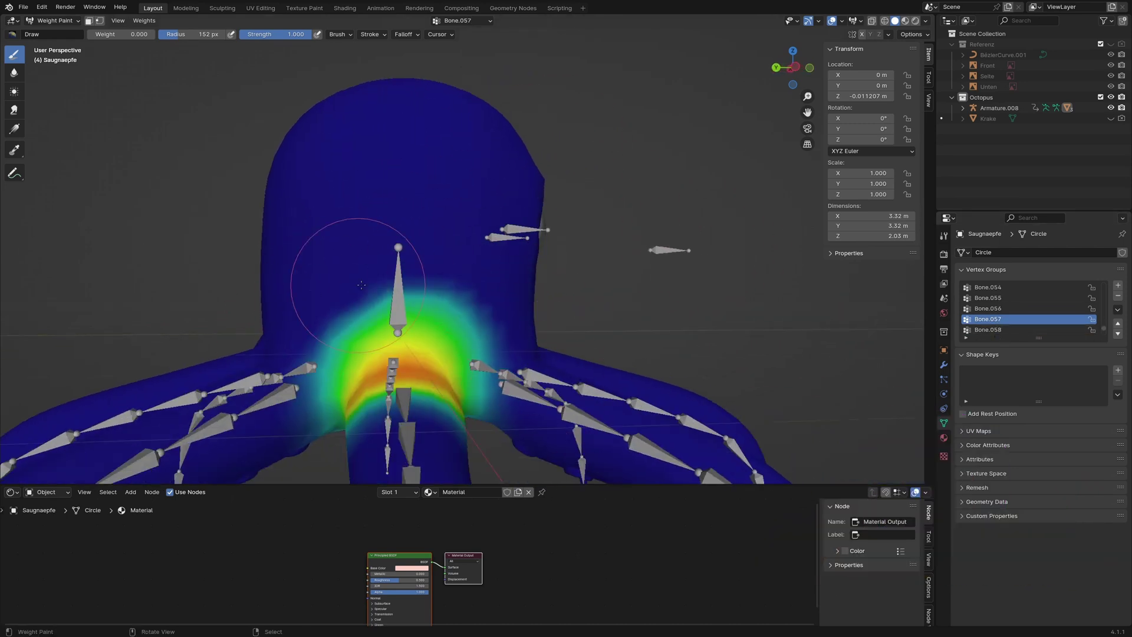
pyautogui.moveTo(454, 253); pyautogui.dragTo(380, 222, button='middle')
pyautogui.keyDown('ctrl'); pyautogui.scroll(-6, 1017, 311); pyautogui.keyUp('ctrl')
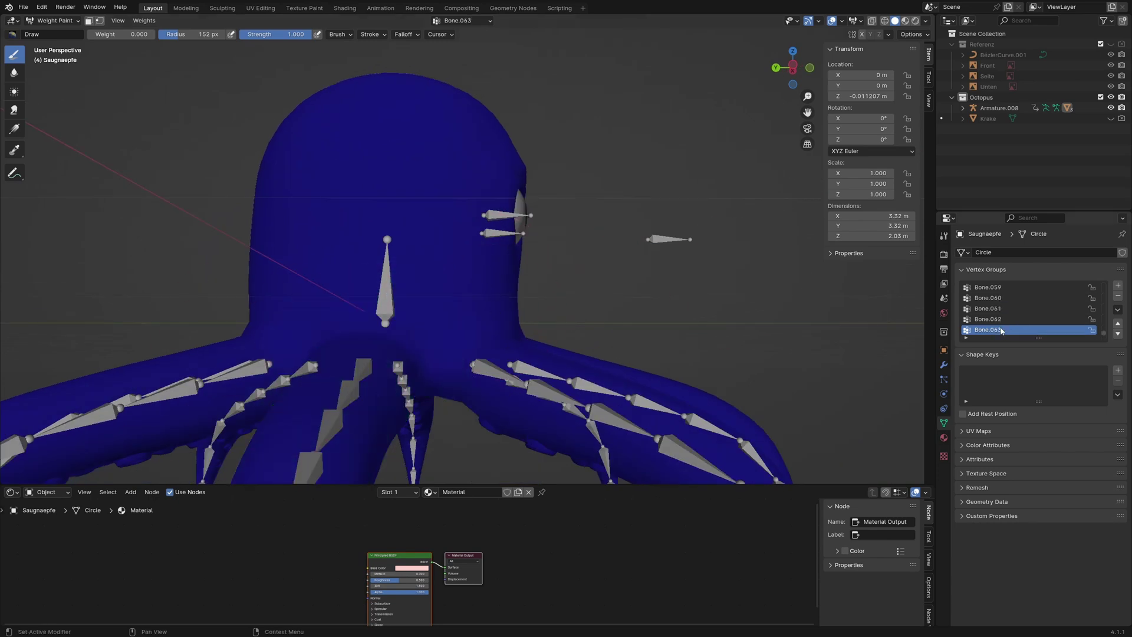
# Step: Return to Object Mode and add a Basis shape key plus a second shape key named Mouth_closed
pyautogui.click(64, 21)
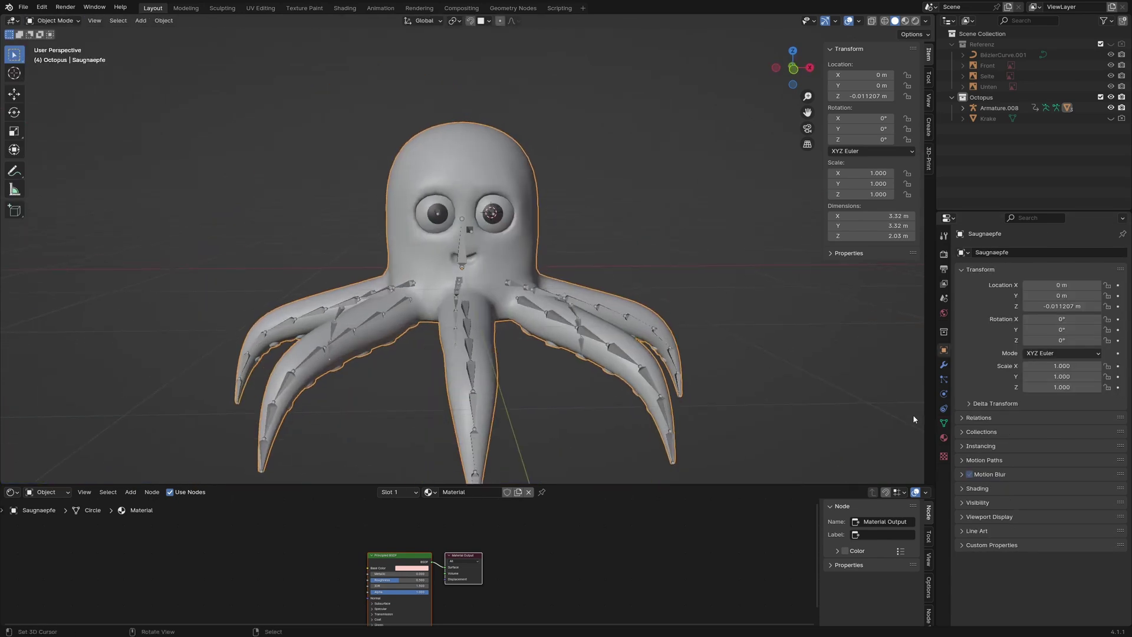
pyautogui.click(944, 424)
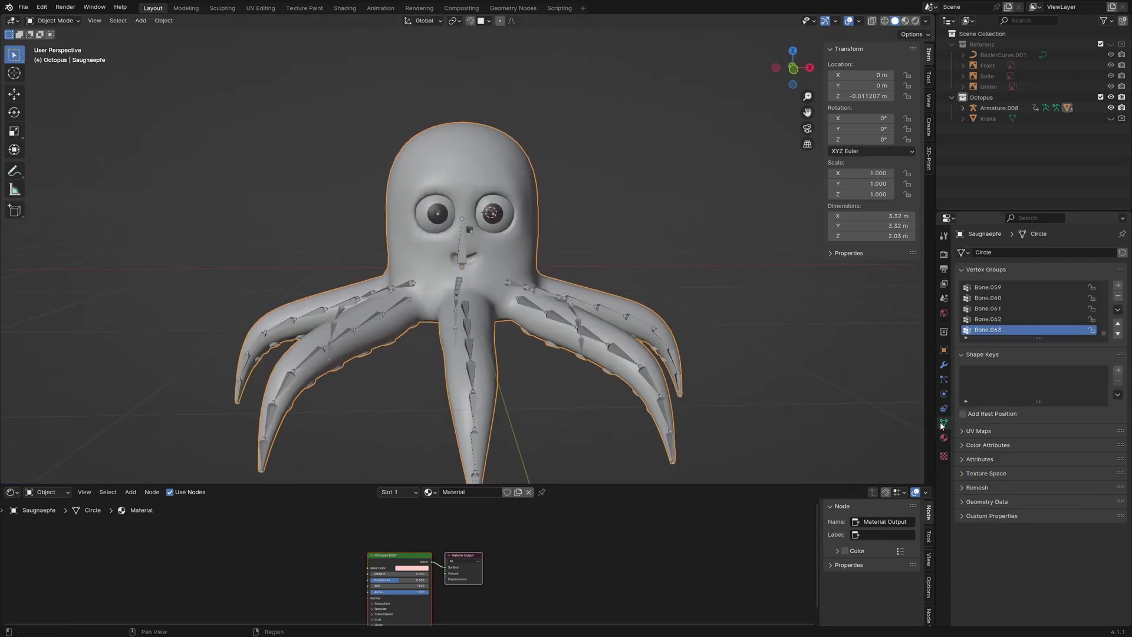
pyautogui.click(1118, 371)
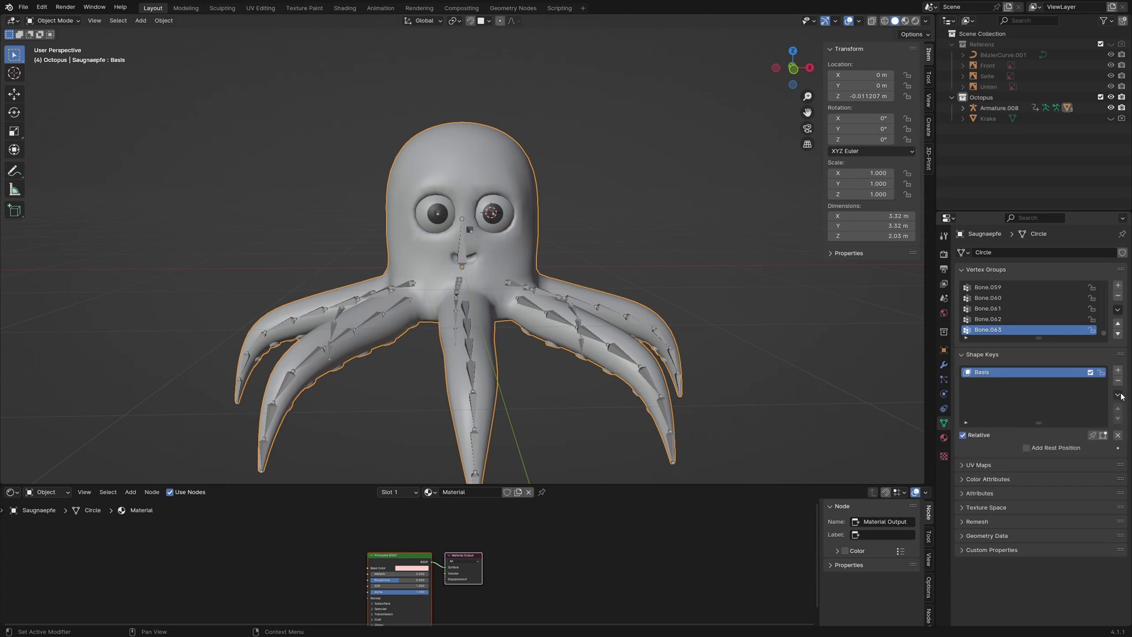
pyautogui.click(1118, 371)
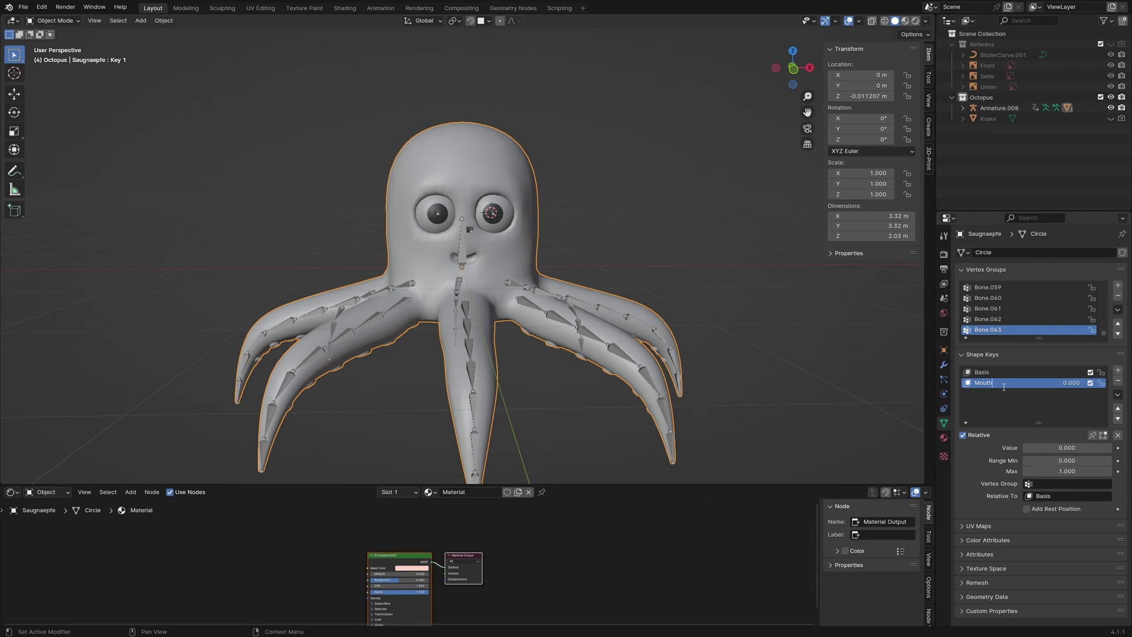
# Step: With Mouth_closed active, enter Edit Mode and lower the centre vertex of the upper lip along Z
pyautogui.press('Tab')
pyautogui.scroll(7, 519, 299)
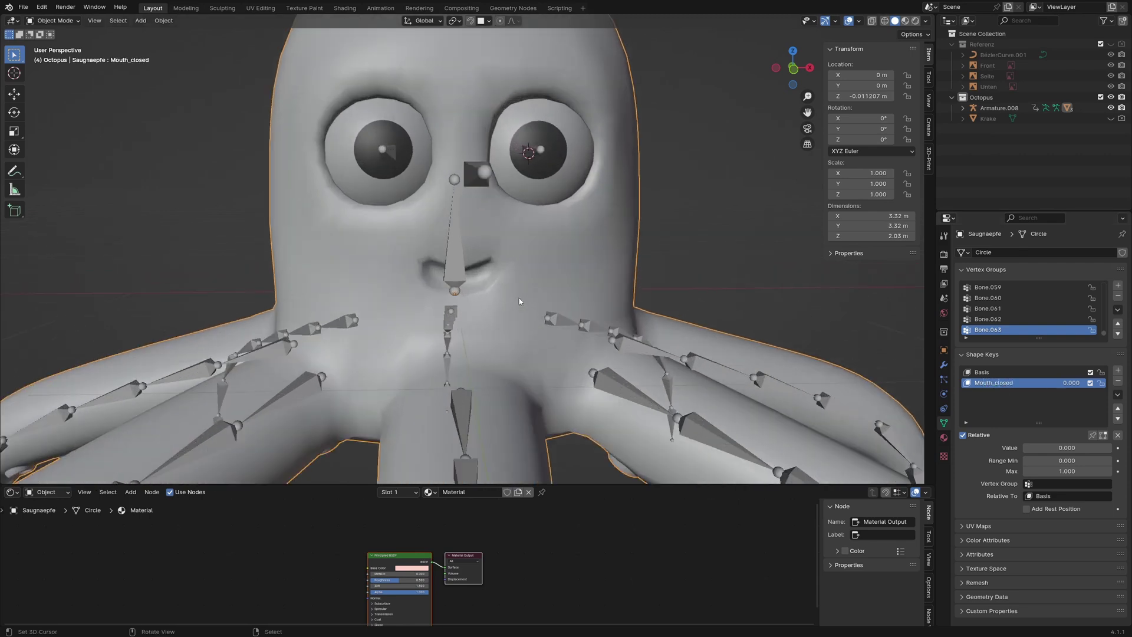
pyautogui.scroll(4, 519, 299)
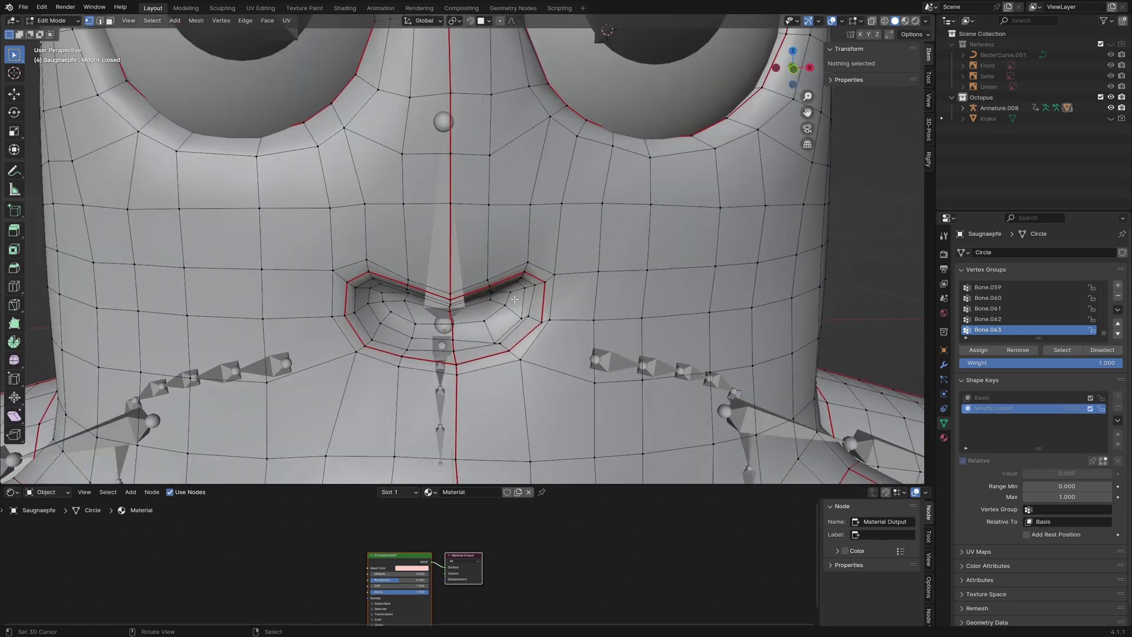
pyautogui.moveTo(437, 315); pyautogui.dragTo(437, 305, button='middle')
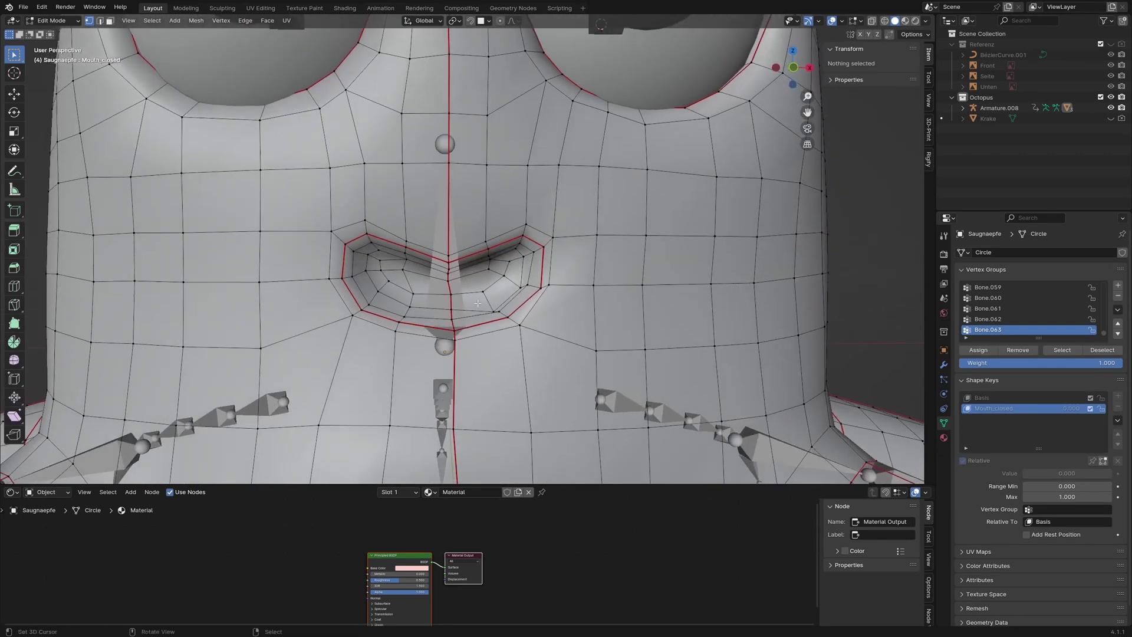
pyautogui.click(450, 264)
pyautogui.press('g')
pyautogui.press('z')
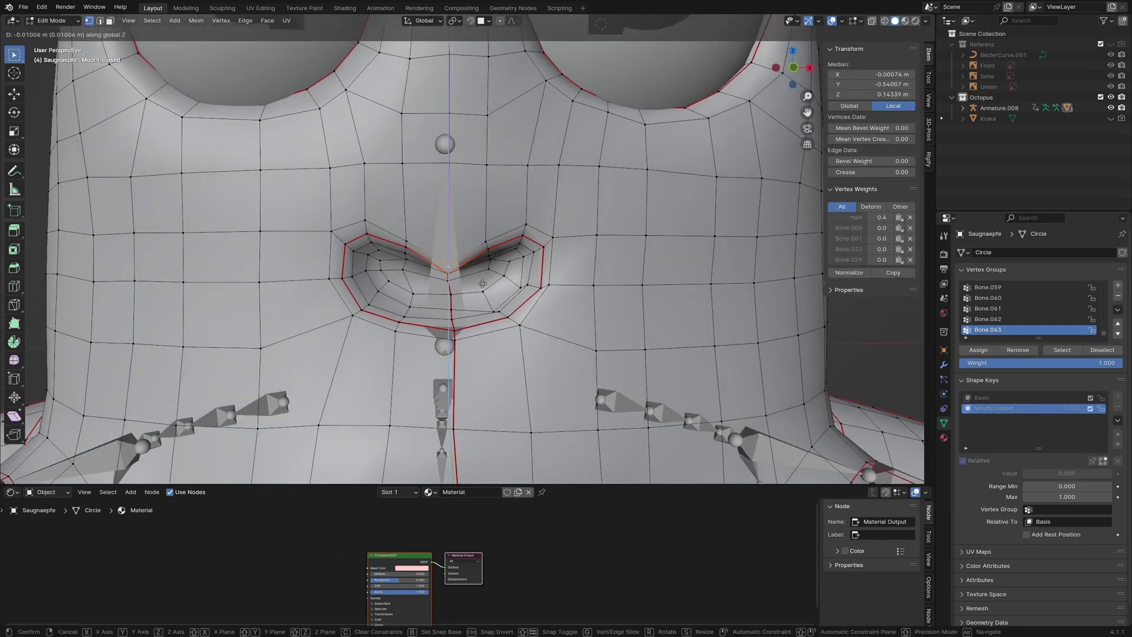
pyautogui.click(481, 306)
# Step: Lower the upper lip's vertices on both sides of the centre along Z toward the lower lip
pyautogui.click(410, 241)
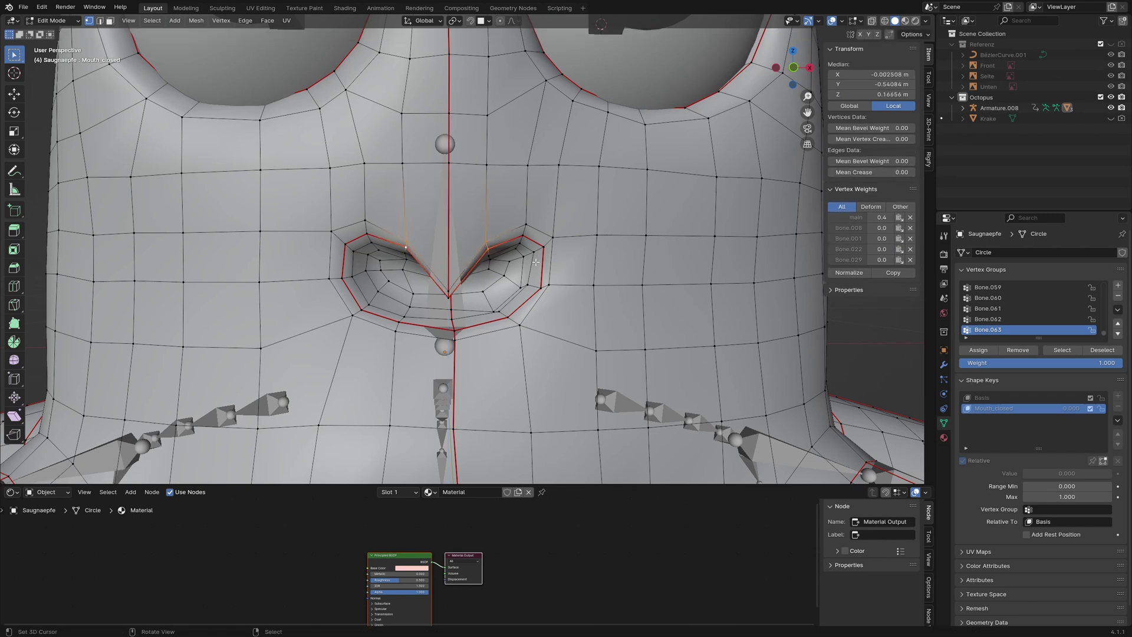
pyautogui.press('g')
pyautogui.press('z')
pyautogui.click(528, 299)
pyautogui.rightClick(524, 224)
pyautogui.keyDown('shift'); pyautogui.rightClick(523, 235); pyautogui.keyUp('shift')
pyautogui.press('g')
pyautogui.press('z')
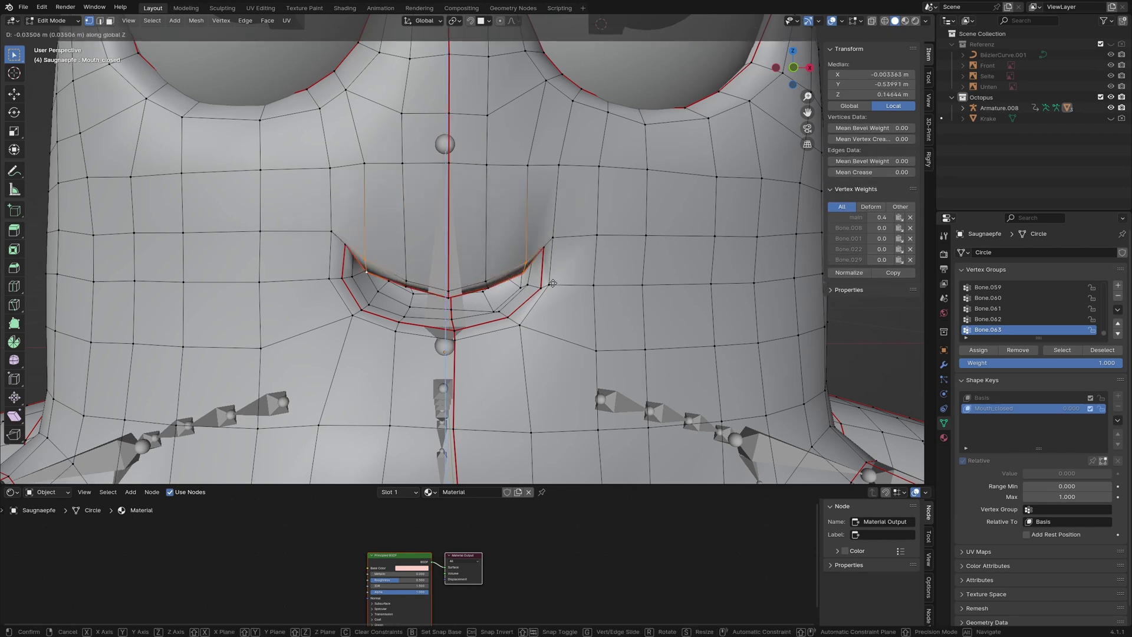
pyautogui.click(552, 295)
# Step: Fine-tune the height of the upper lip's inner and centre vertices along Z to smooth the lip line
pyautogui.scroll(3, 413, 283)
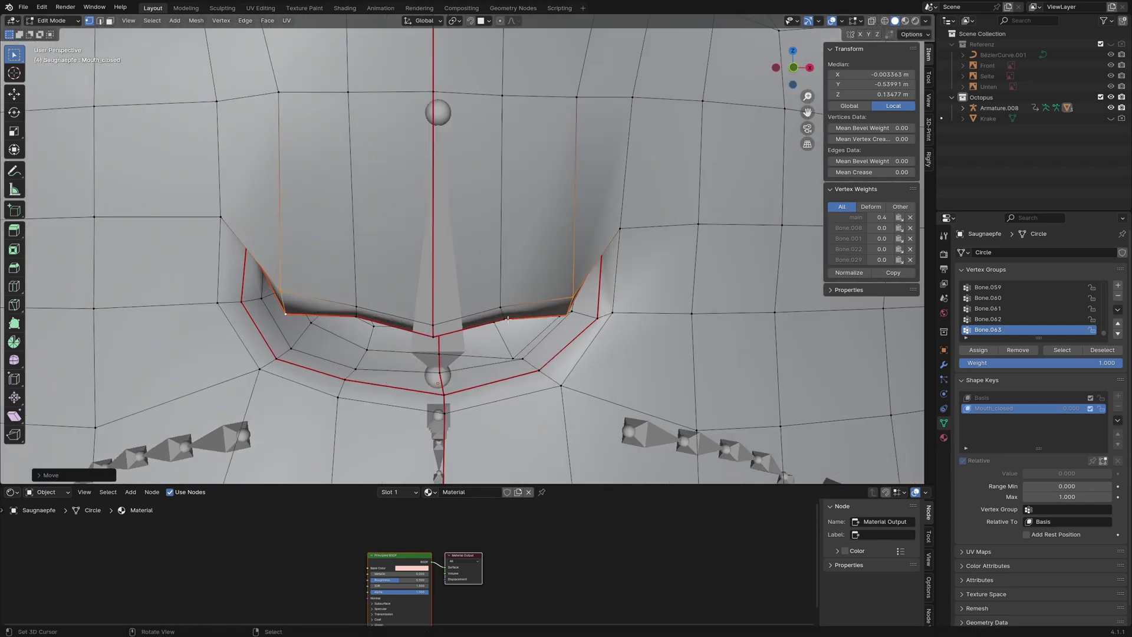
pyautogui.press('g')
pyautogui.press('z')
pyautogui.click(403, 317)
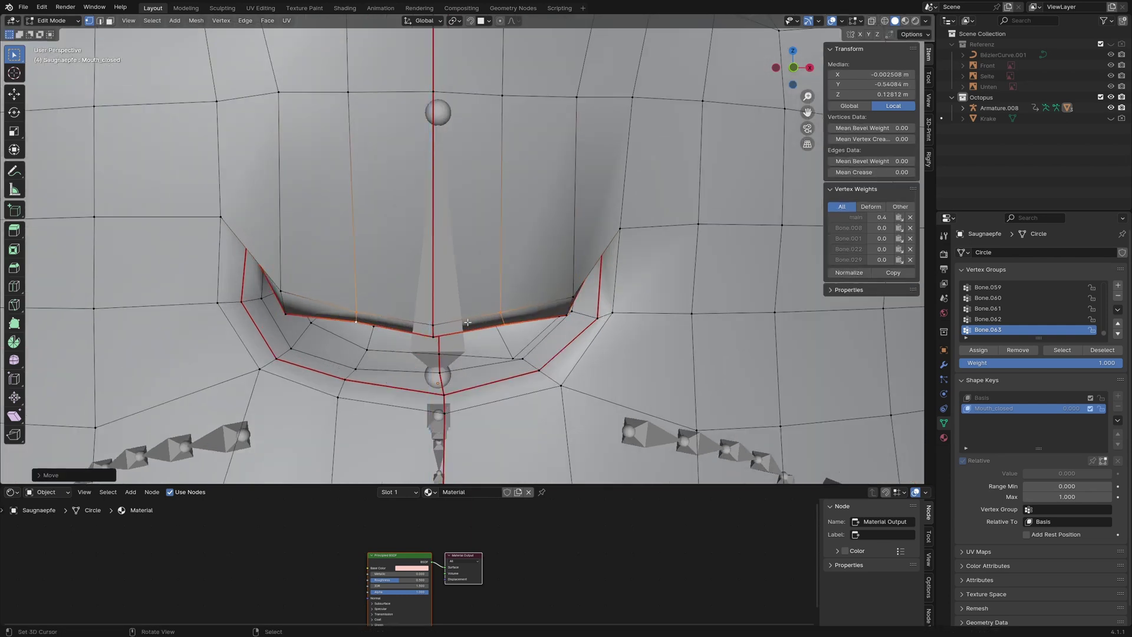
pyautogui.rightClick(435, 336)
pyautogui.keyDown('shift'); pyautogui.rightClick(434, 325); pyautogui.keyUp('shift')
pyautogui.press('g')
pyautogui.press('z')
pyautogui.click(476, 330)
# Step: Move the upper lip's outer vertices down at the first mouth corner to narrow the opening
pyautogui.moveTo(370, 291); pyautogui.dragTo(378, 277, button='middle')
pyautogui.rightClick(255, 163)
pyautogui.moveTo(256, 162); pyautogui.dragTo(336, 100, button='middle')
pyautogui.keyDown('shift'); pyautogui.rightClick(354, 88); pyautogui.keyUp('shift')
pyautogui.press('g')
pyautogui.click(354, 141)
pyautogui.keyDown('shift'); pyautogui.rightClick(330, 127); pyautogui.keyUp('shift')
pyautogui.rightClick(342, 127)
# Step: Move the vertices at the opposite mouth corner down to match the closing lip line
pyautogui.moveTo(743, 154); pyautogui.dragTo(661, 168, button='middle')
pyautogui.rightClick(567, 143)
pyautogui.keyDown('shift'); pyautogui.rightClick(559, 152); pyautogui.keyUp('shift')
pyautogui.press('g')
pyautogui.click(625, 241)
pyautogui.moveTo(625, 242); pyautogui.dragTo(634, 251, button='middle')
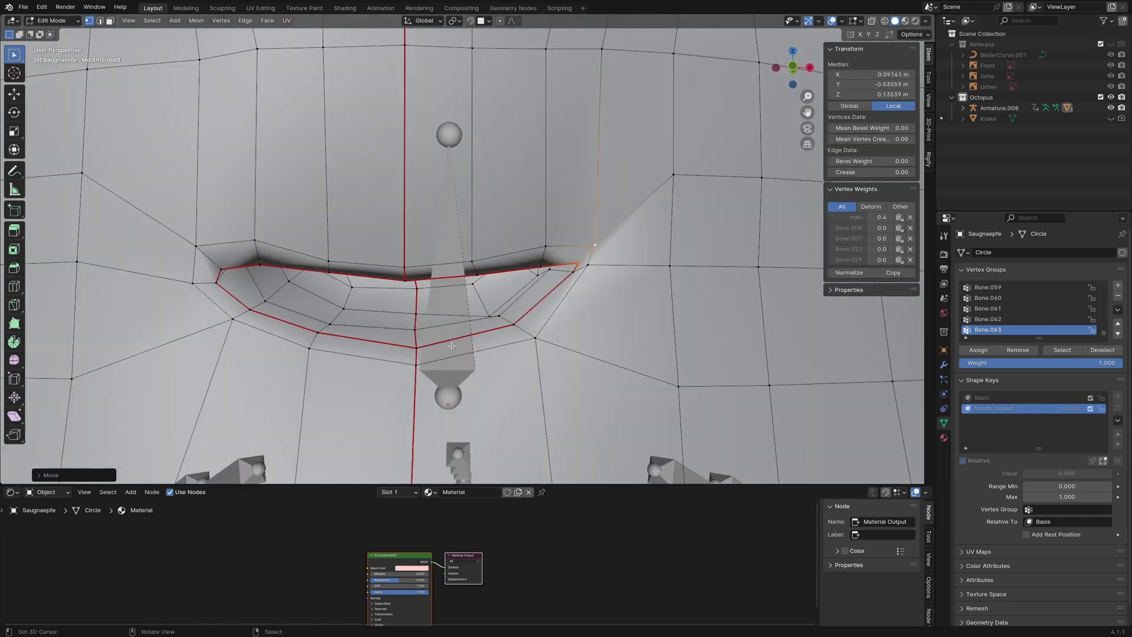
# Step: Raise the lower lip's vertices along Z toward the upper lip, from the centre out to the side
pyautogui.rightClick(416, 340)
pyautogui.keyDown('shift'); pyautogui.rightClick(417, 326); pyautogui.keyUp('shift')
pyautogui.rightClick(310, 349)
pyautogui.keyDown('shift'); pyautogui.rightClick(317, 332); pyautogui.keyUp('shift')
pyautogui.press('g')
pyautogui.press('z')
pyautogui.click(319, 283)
pyautogui.rightClick(233, 319)
pyautogui.keyDown('shift'); pyautogui.rightClick(250, 309); pyautogui.keyUp('shift')
pyautogui.press('g')
pyautogui.press('z')
pyautogui.click(252, 277)
# Step: Adjust the vertices at the centre of both lips and at the mouth corner to finish the closed mouth
pyautogui.click(367, 254)
pyautogui.rightClick(405, 280)
pyautogui.keyDown('shift'); pyautogui.rightClick(404, 267); pyautogui.keyUp('shift')
pyautogui.press('g')
pyautogui.press('z')
pyautogui.click(430, 265)
pyautogui.rightClick(417, 309)
pyautogui.keyDown('shift'); pyautogui.rightClick(417, 292); pyautogui.keyUp('shift')
pyautogui.press('g')
pyautogui.rightClick(219, 285)
pyautogui.press('g')
pyautogui.click(220, 278)
# Step: Return to Object Mode, switch to Rendered shading and test the Mouth_closed shape key by changing its value
pyautogui.press('Tab')
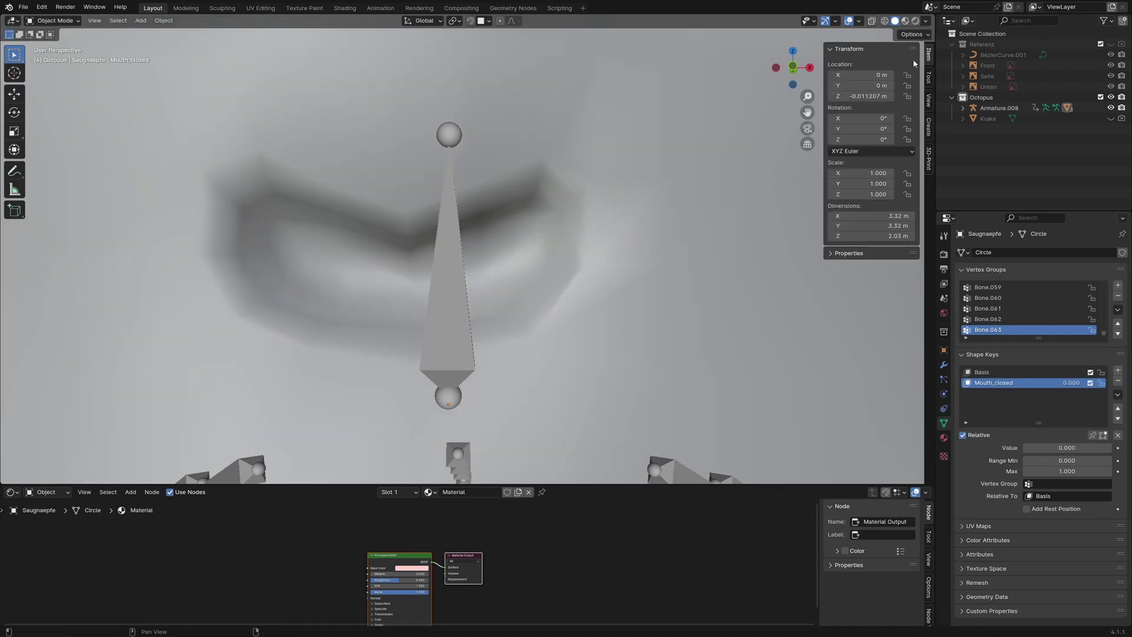
pyautogui.click(915, 21)
pyautogui.scroll(-6, 557, 260)
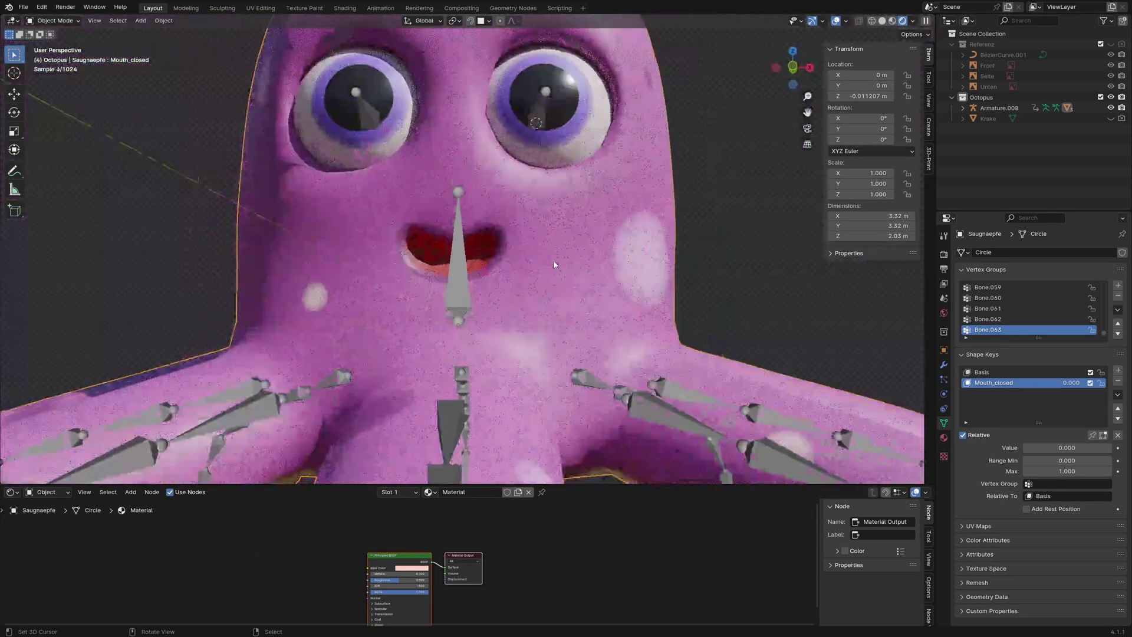
pyautogui.moveTo(1034, 448)
pyautogui.mouseDown()
pyautogui.moveTo(1112, 448)
pyautogui.moveTo(1032, 448)
pyautogui.mouseUp()
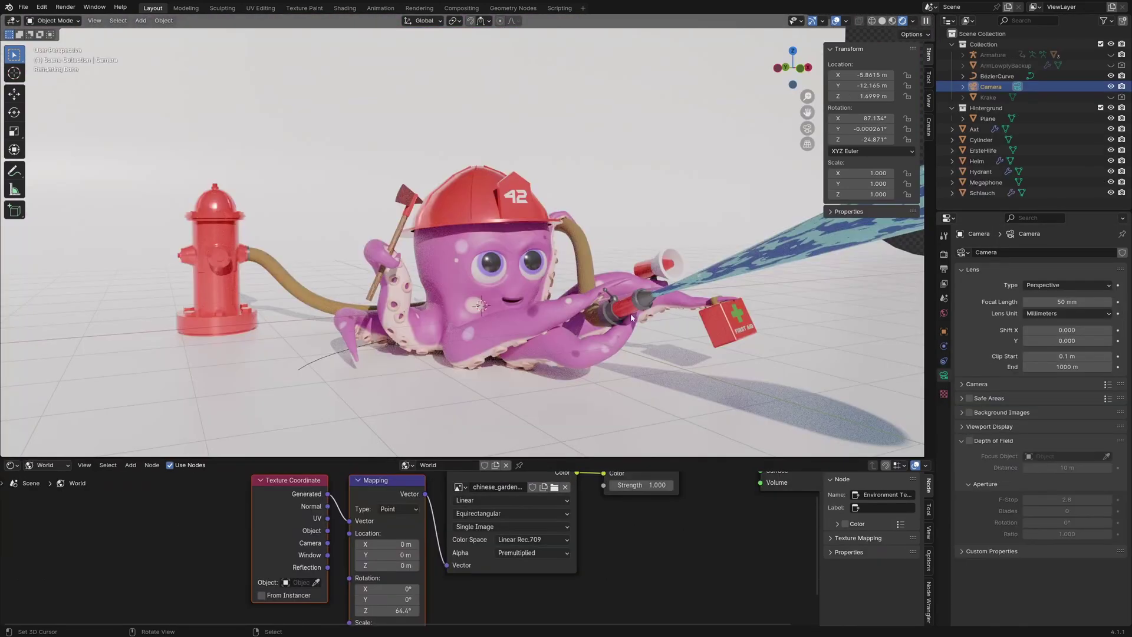